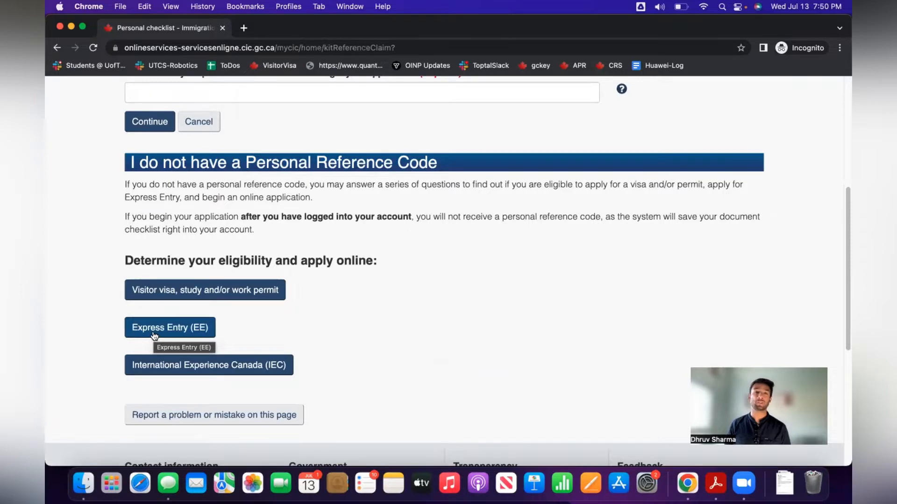
Start the Express Entry eligibility questionnaire and pick Ontario as the intended province.
left_click(155, 329)
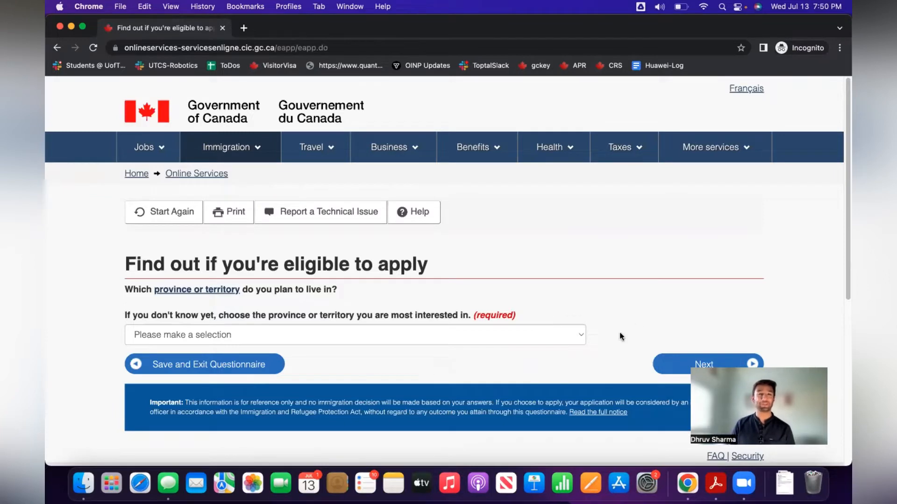
left_click(569, 335)
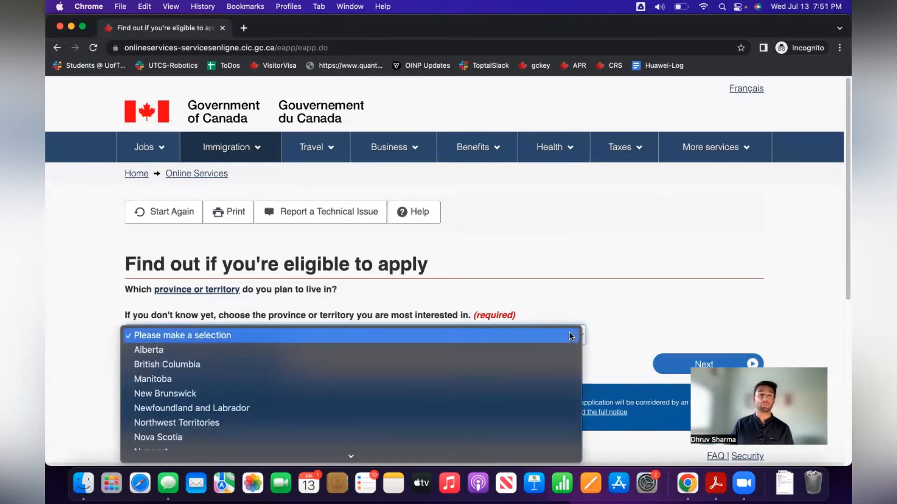
left_click(569, 334)
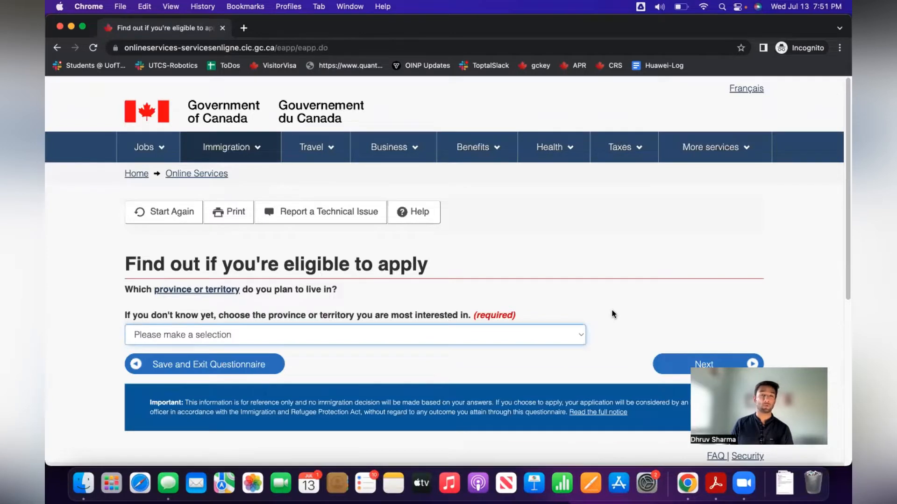
scroll(612, 318, "down", 1)
scroll(613, 318, "down", 2)
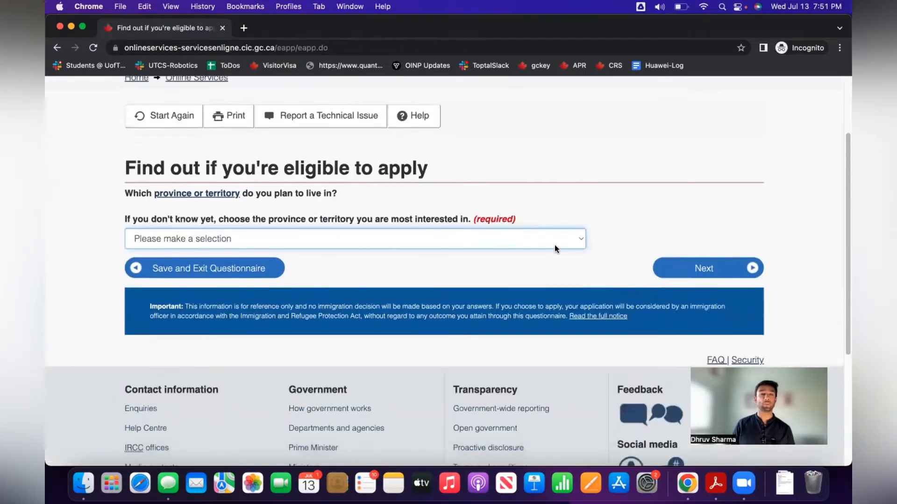
left_click(554, 238)
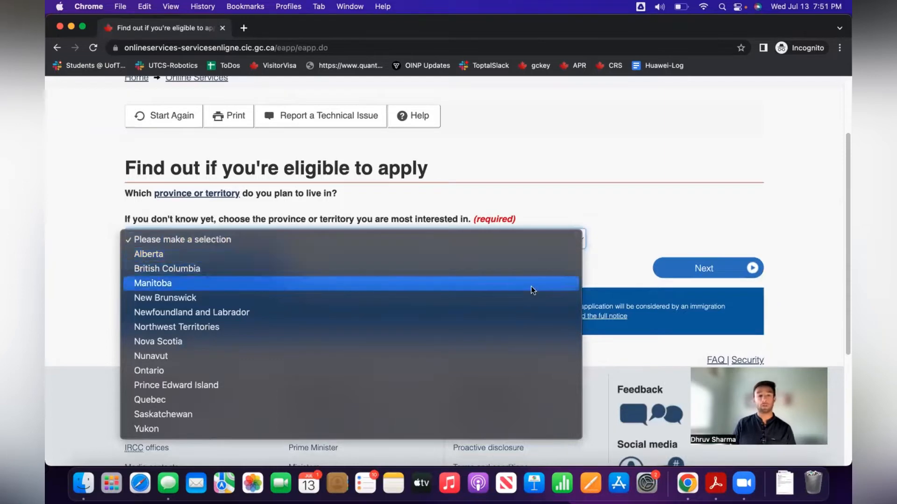
left_click(500, 371)
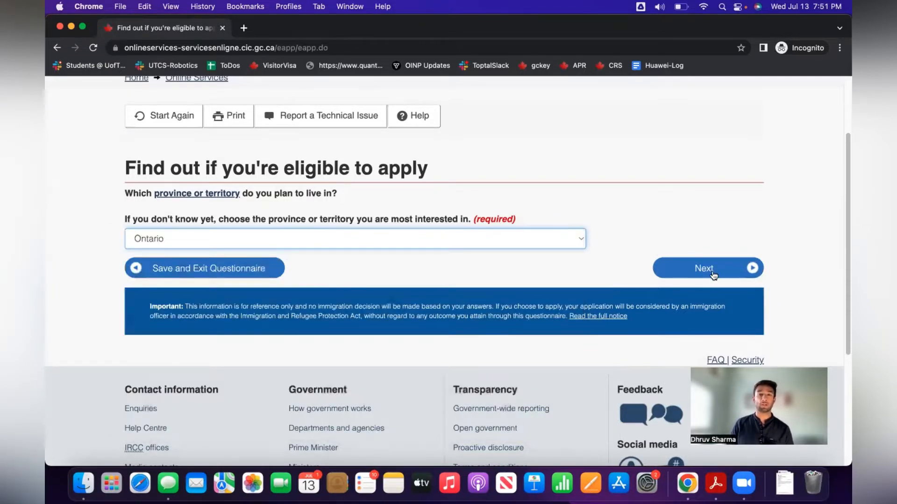
Submit Ontario and choose IELTS as the first language test.
left_click(714, 275)
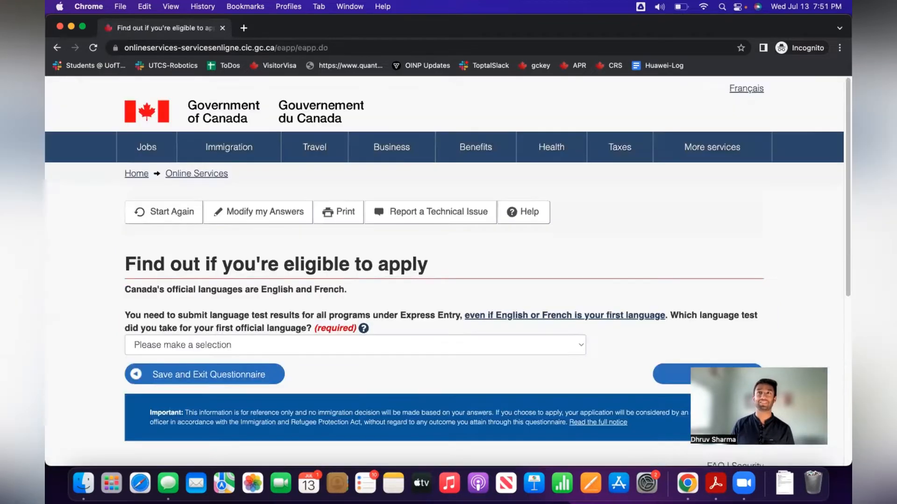
scroll(444, 317, "down", 1)
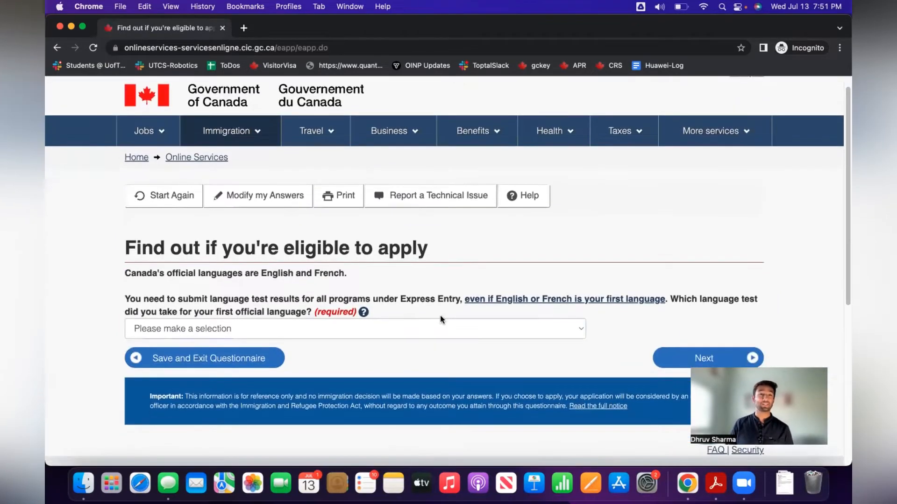
left_click(412, 333)
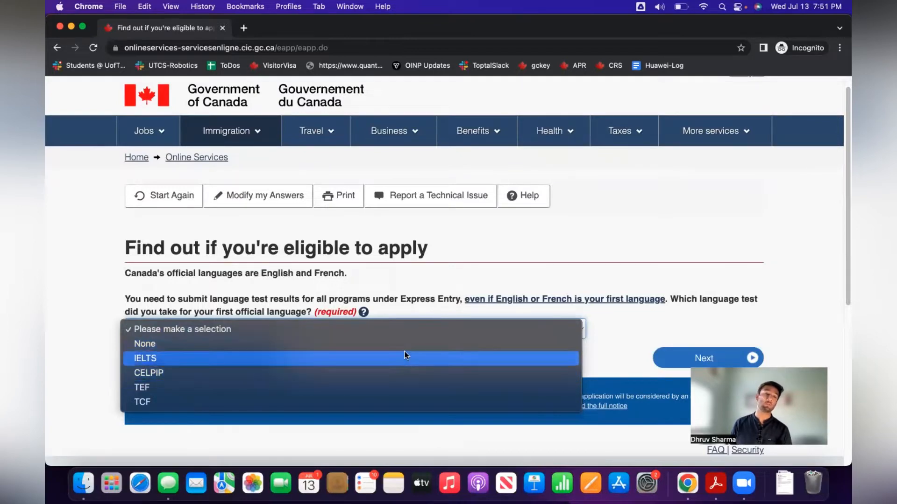
left_click(406, 355)
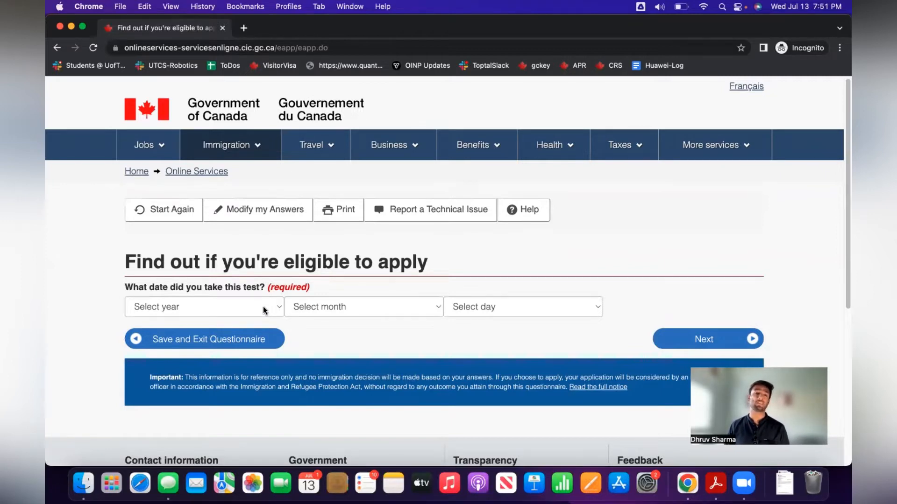
Set the IELTS test date to 2022 / January / 02 and submit it.
left_click(263, 306)
left_click(344, 310)
left_click(343, 310)
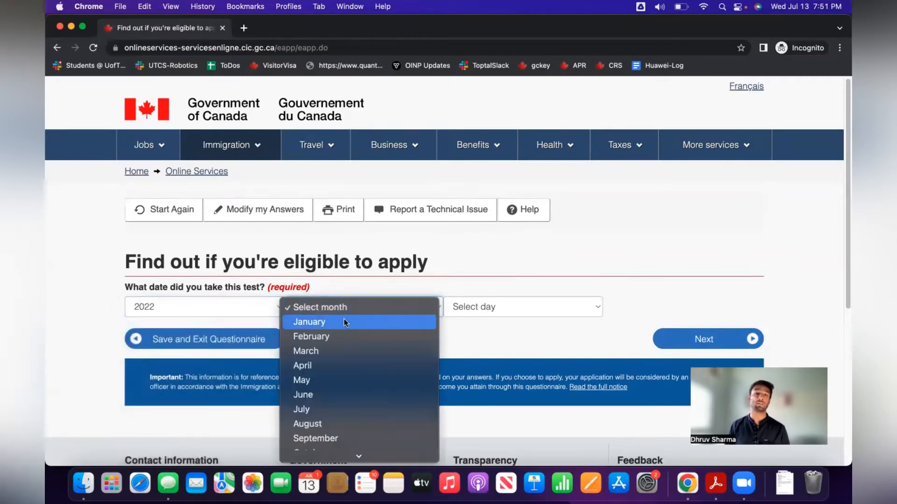
left_click(343, 319)
left_click(469, 302)
left_click(477, 332)
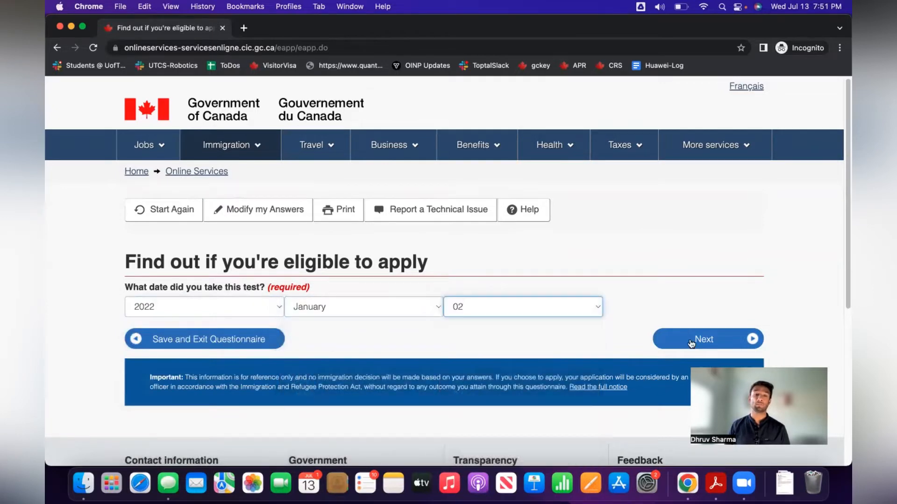
left_click(691, 343)
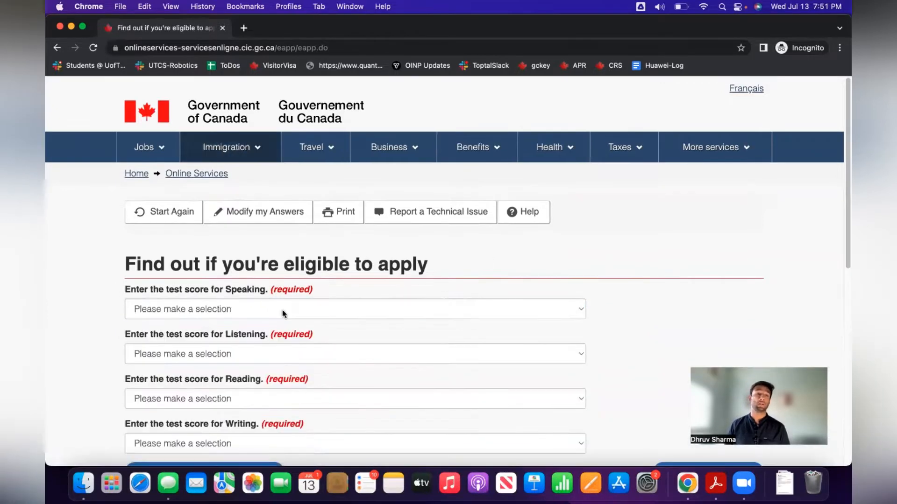
Enter scores Speaking 8, Listening 7, Reading 7, Writing 7 and submit them.
scroll(282, 310, "down", 3)
left_click(216, 214)
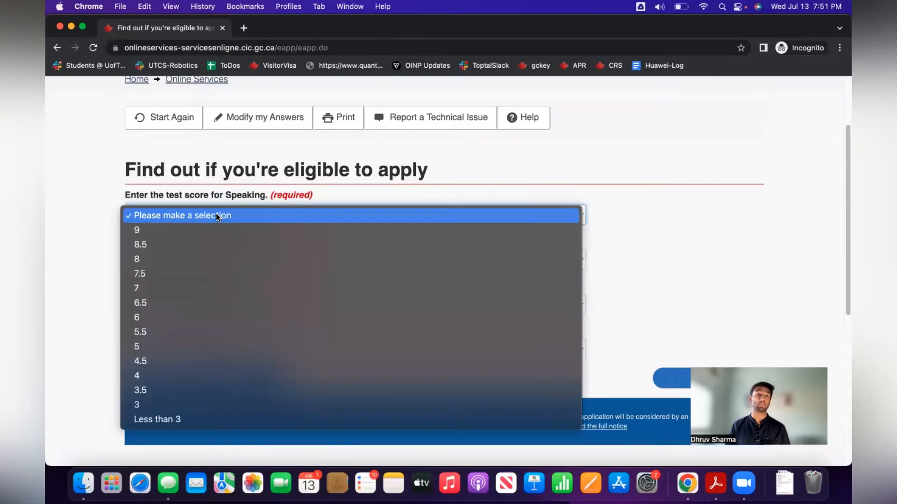
left_click(211, 259)
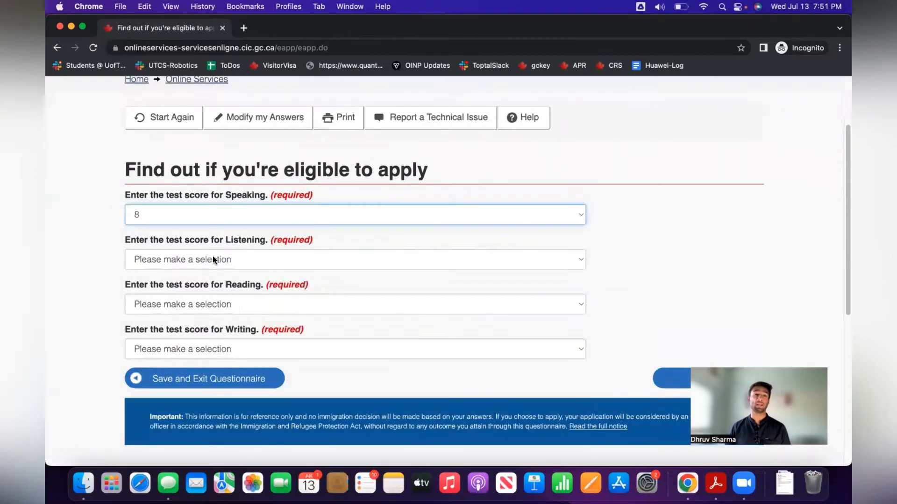
left_click(212, 260)
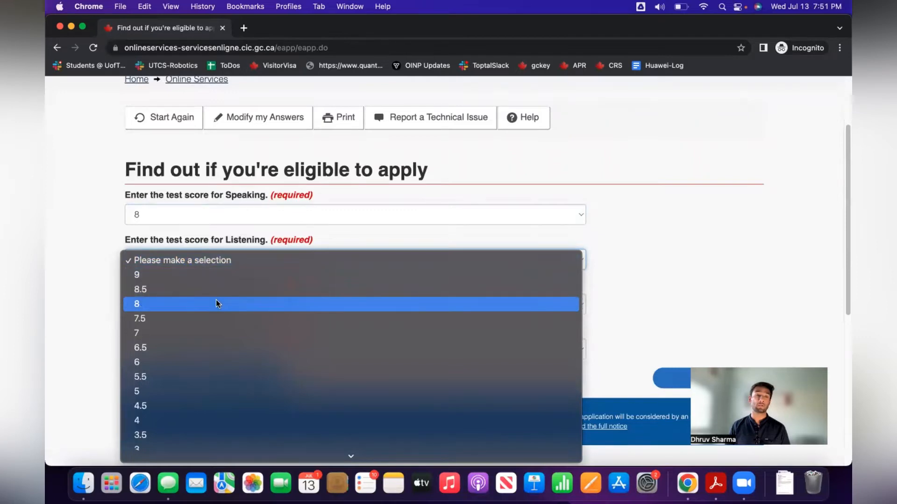
left_click(208, 333)
left_click(206, 306)
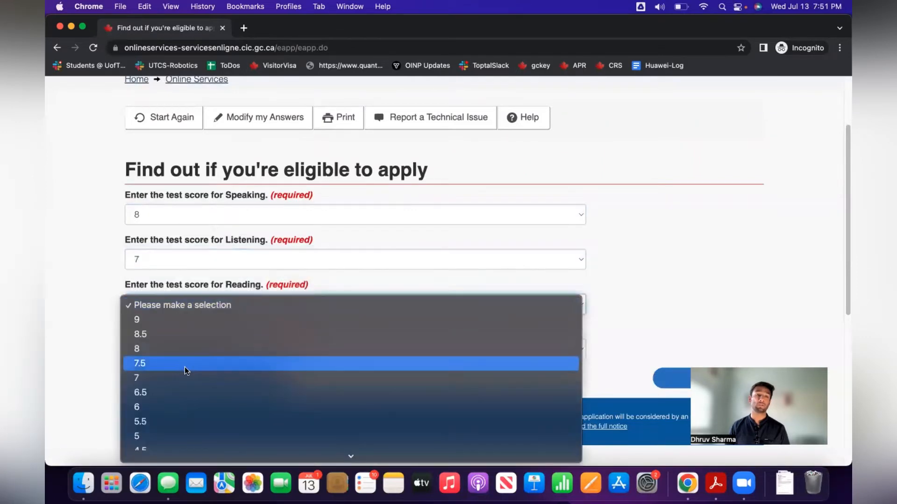
left_click(183, 379)
left_click(190, 348)
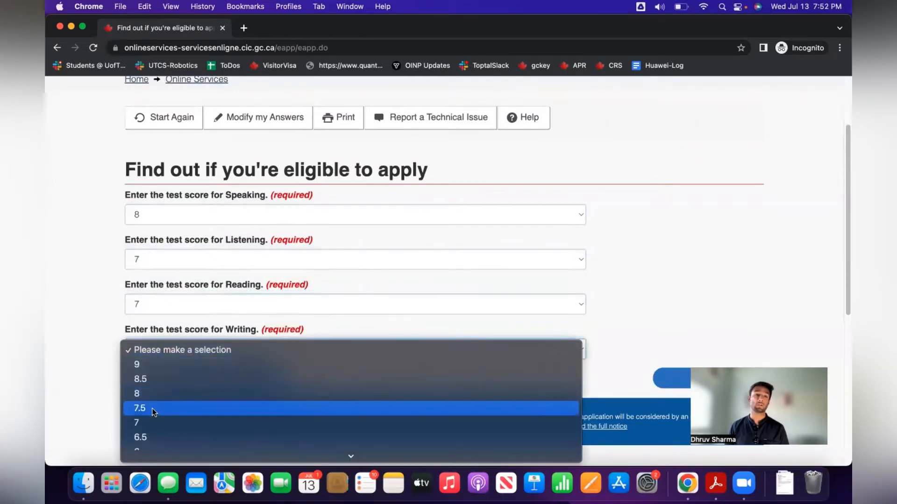
left_click(151, 420)
scroll(649, 288, "down", 2)
left_click(663, 299)
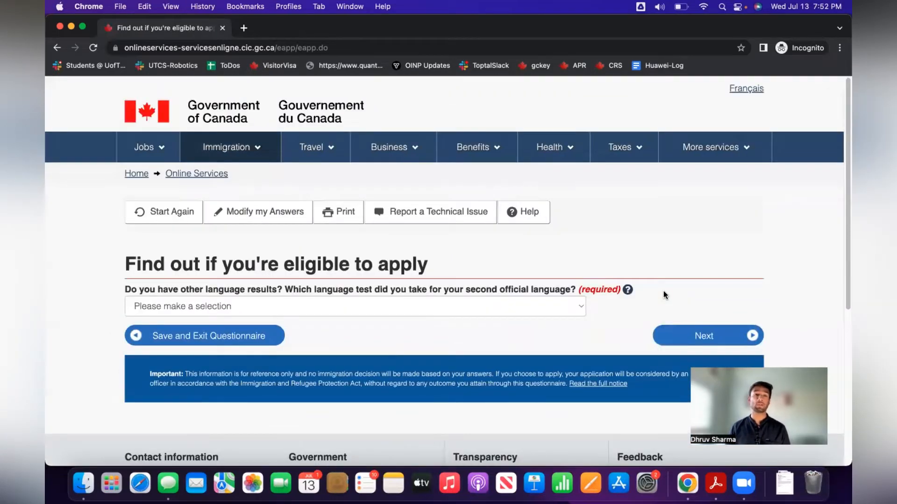
Answer None for a second official language test and continue.
left_click(535, 304)
left_click(479, 321)
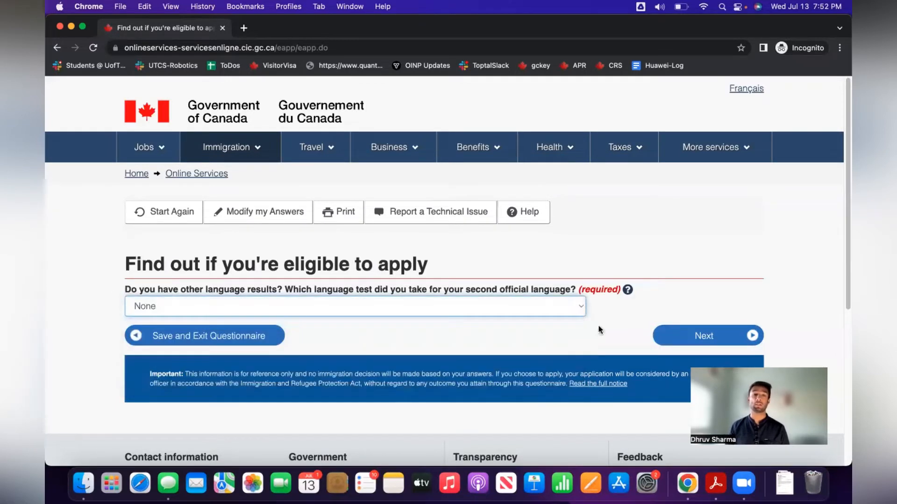
left_click(694, 341)
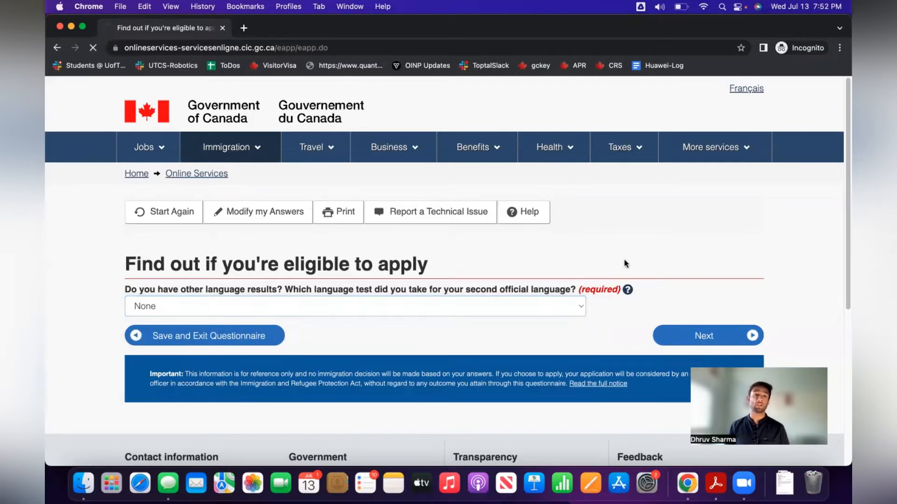
Report one year or more of skilled work at NOC Skill level B and submit.
scroll(607, 253, "down", 3)
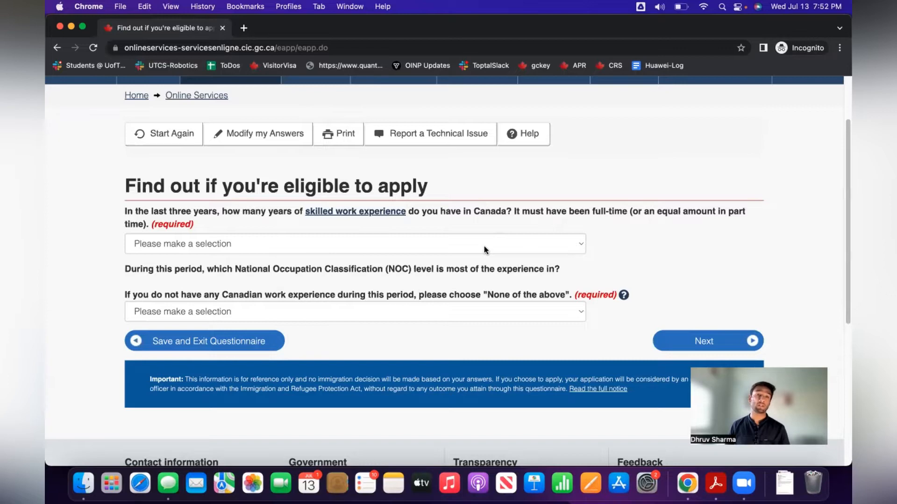
left_click(486, 245)
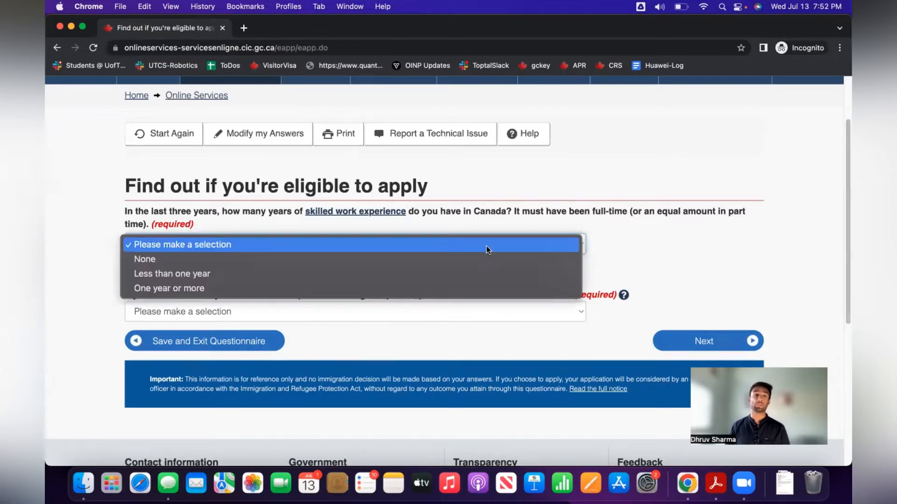
left_click(485, 289)
scroll(625, 272, "down", 1)
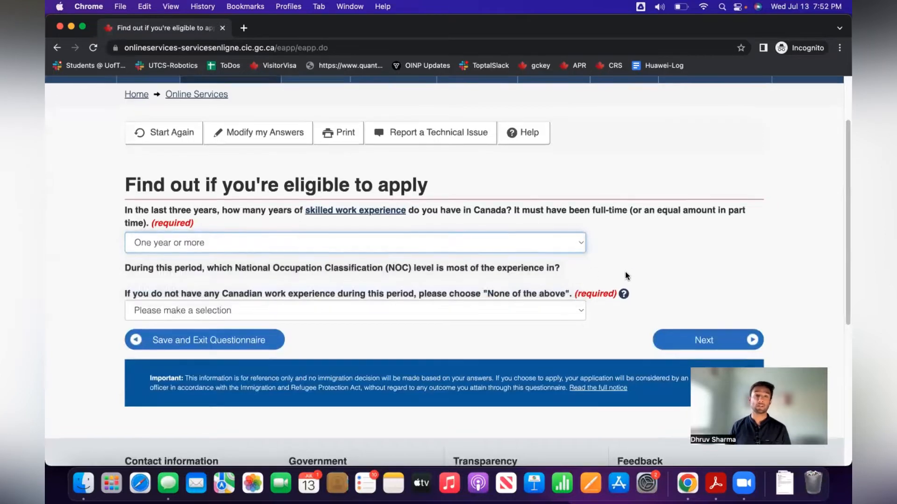
scroll(434, 313, "up", 1)
scroll(431, 315, "down", 1)
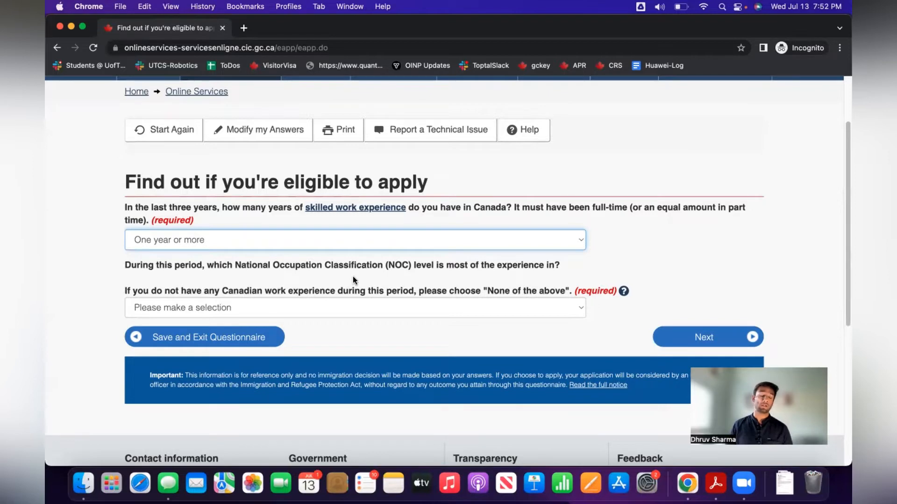
left_click(345, 304)
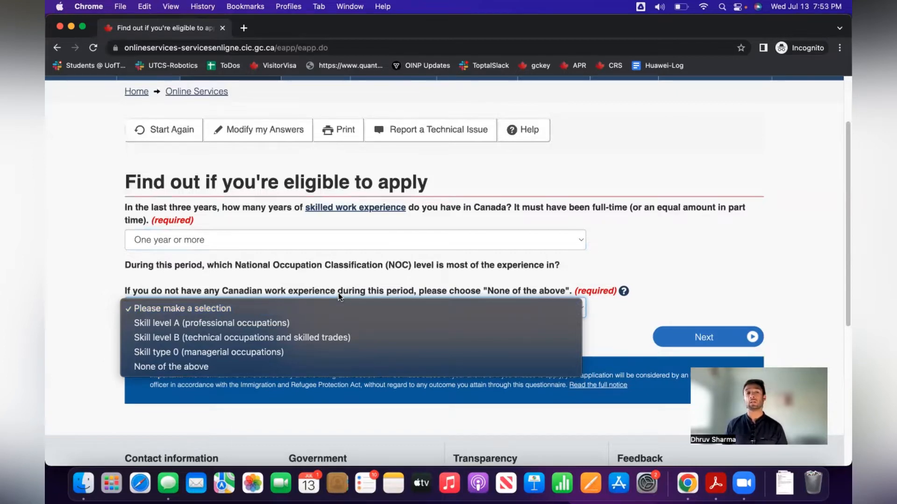
left_click(332, 338)
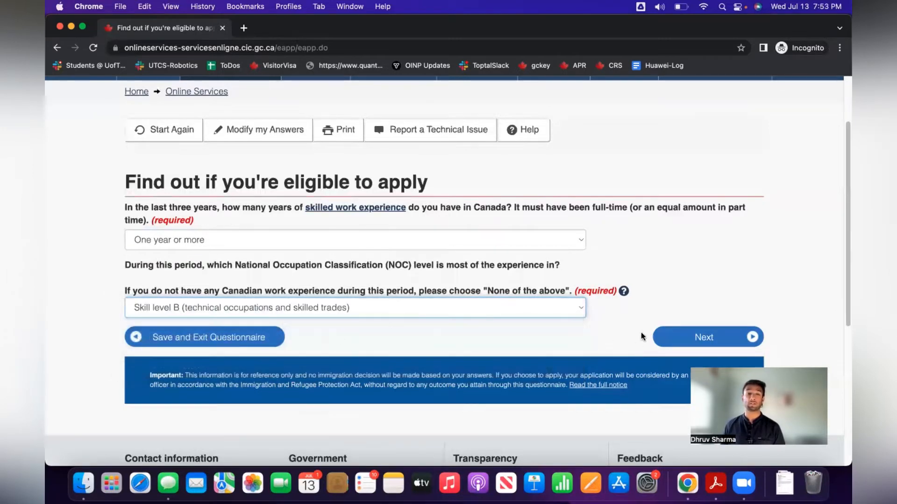
left_click(684, 337)
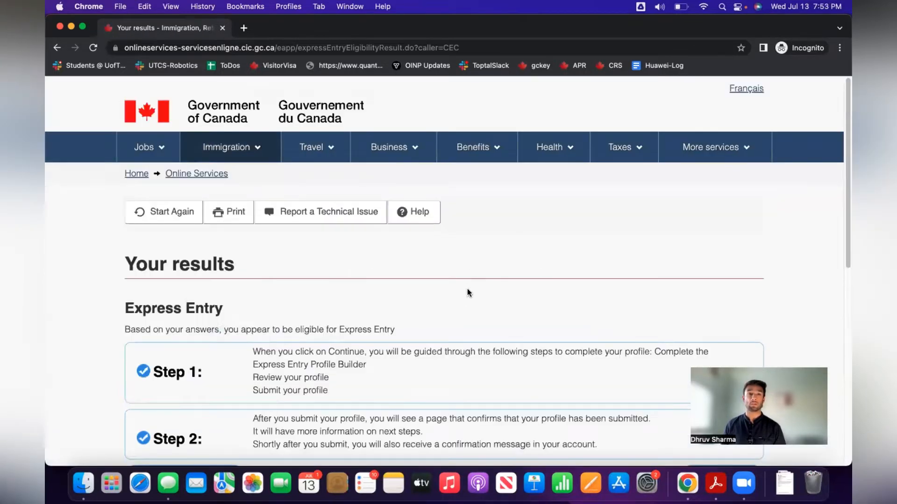
Continue past the eligibility results to the name, gender and birth-date questions.
scroll(467, 290, "down", 3)
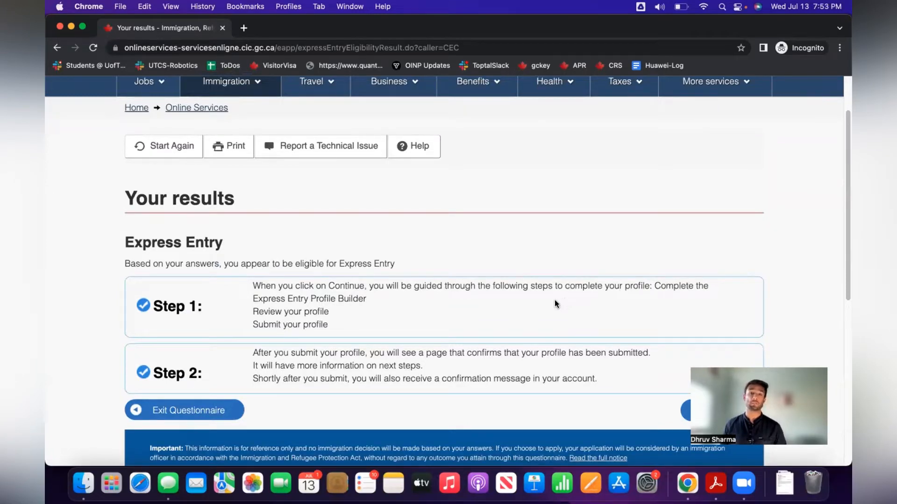
scroll(554, 299, "down", 10)
scroll(564, 263, "up", 2)
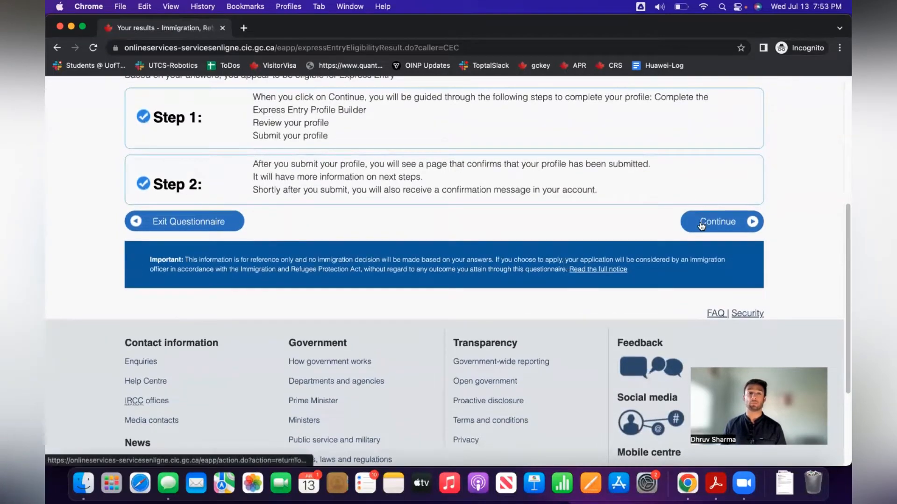
left_click(701, 224)
scroll(692, 232, "down", 2)
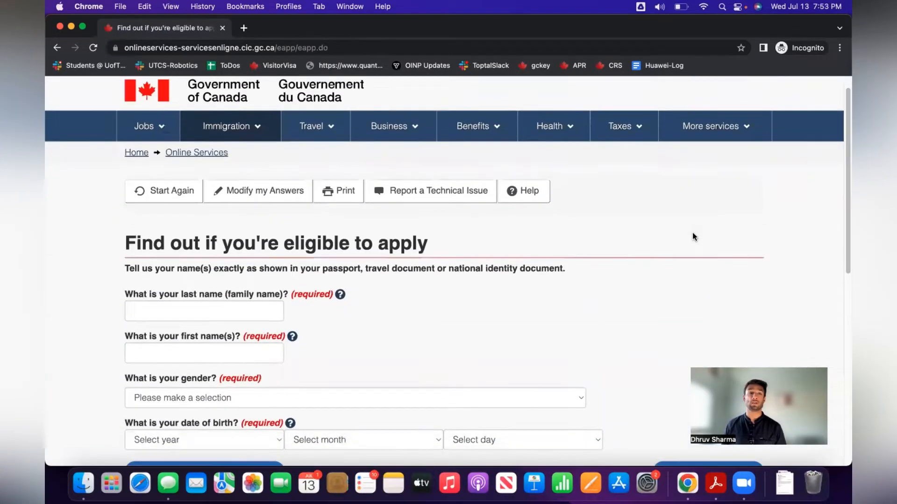
scroll(693, 232, "down", 1)
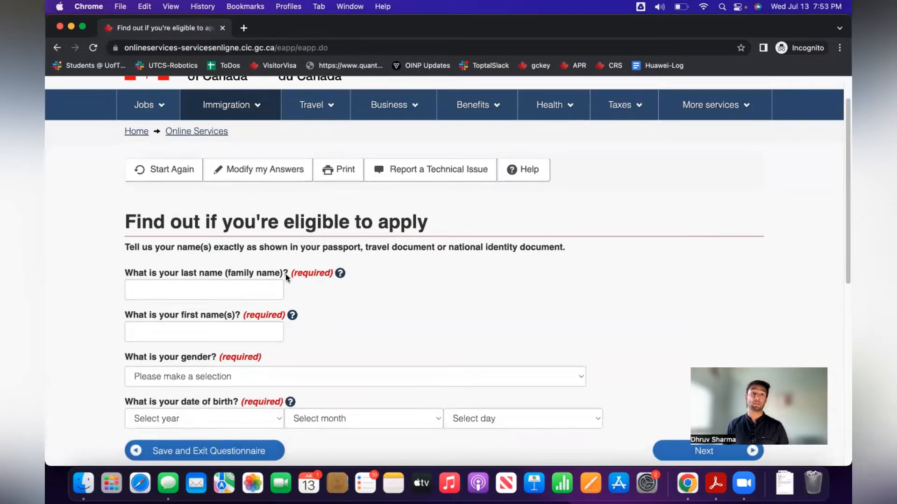
Enter the applicant's last and first names and set the gender to Male.
left_click(208, 285)
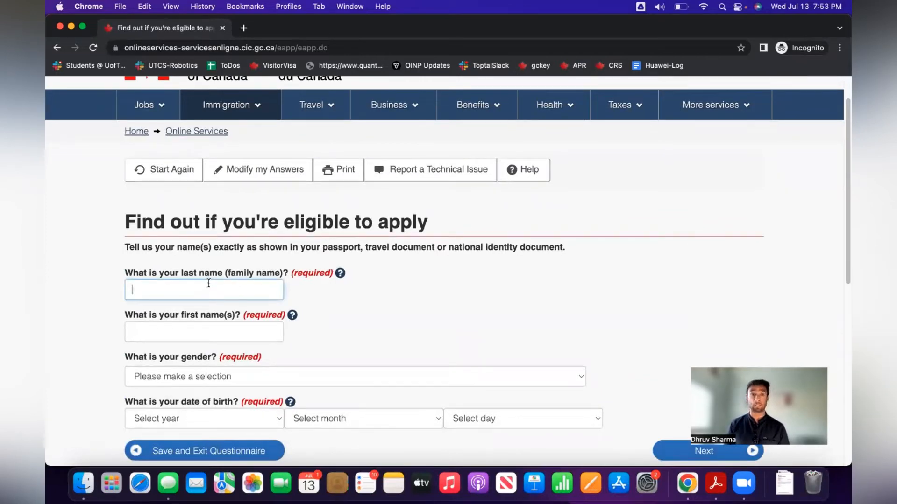
type("Trudeau")
key("Tab")
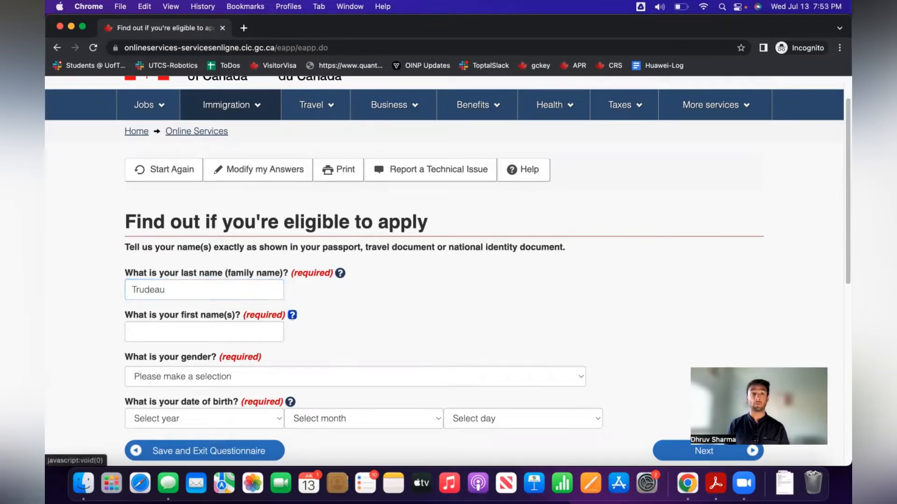
key("Tab")
type("Justin")
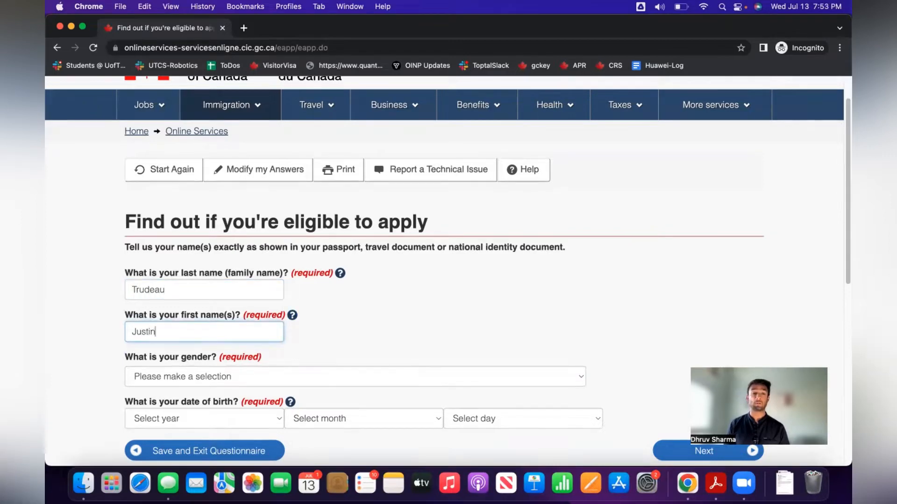
key("Tab")
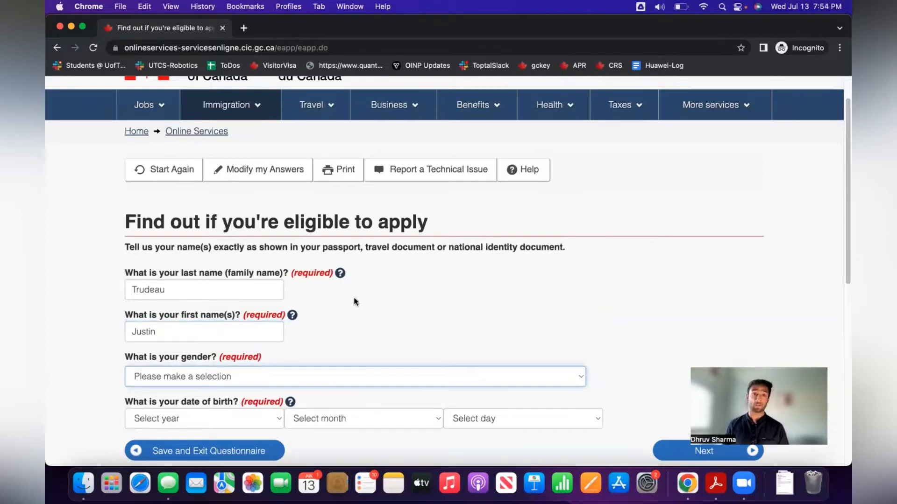
left_click(385, 380)
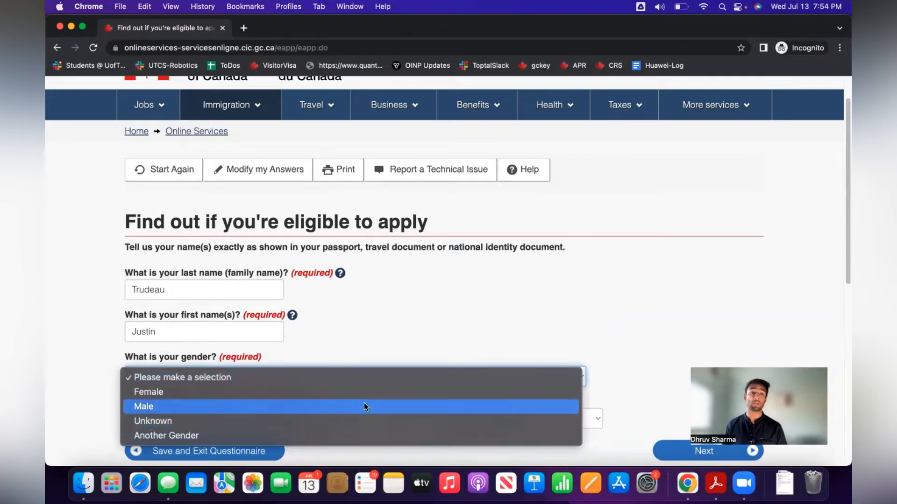
left_click(363, 407)
Set the birth date to 1998 / January / 01, correcting the year from 1985.
scroll(611, 332, "down", 3)
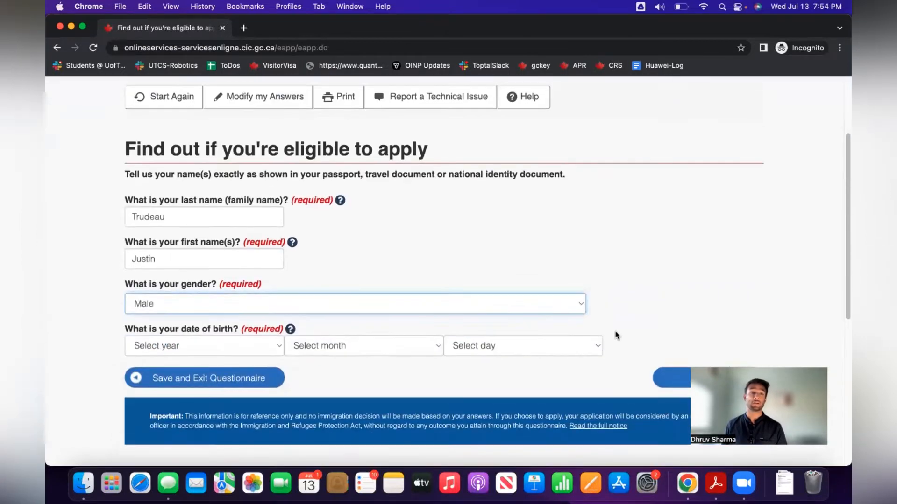
left_click(222, 343)
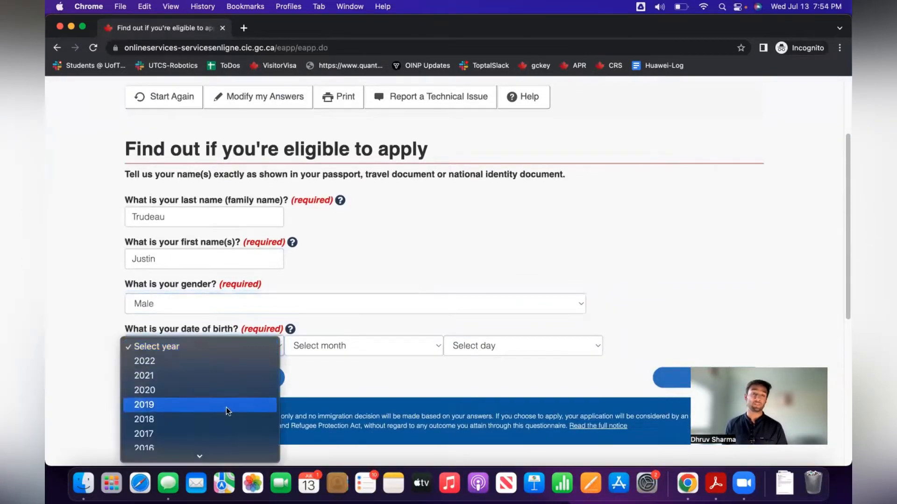
scroll(228, 412, "down", 15)
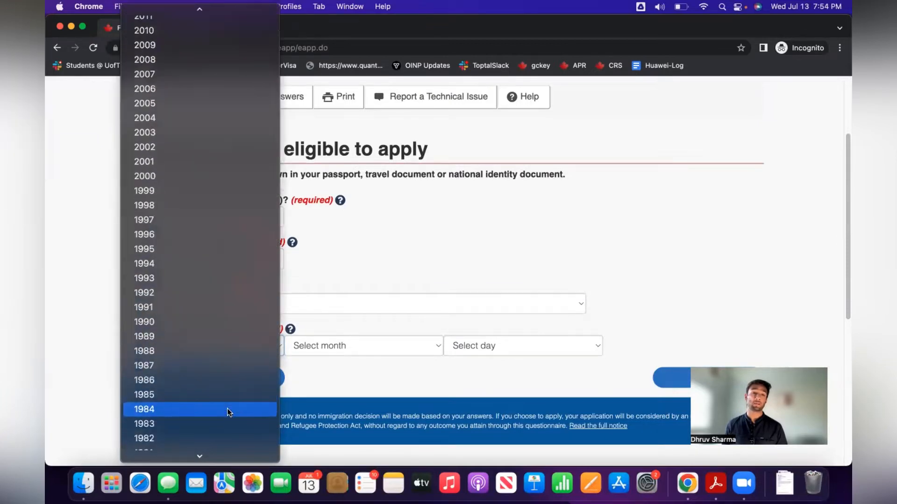
left_click(227, 391)
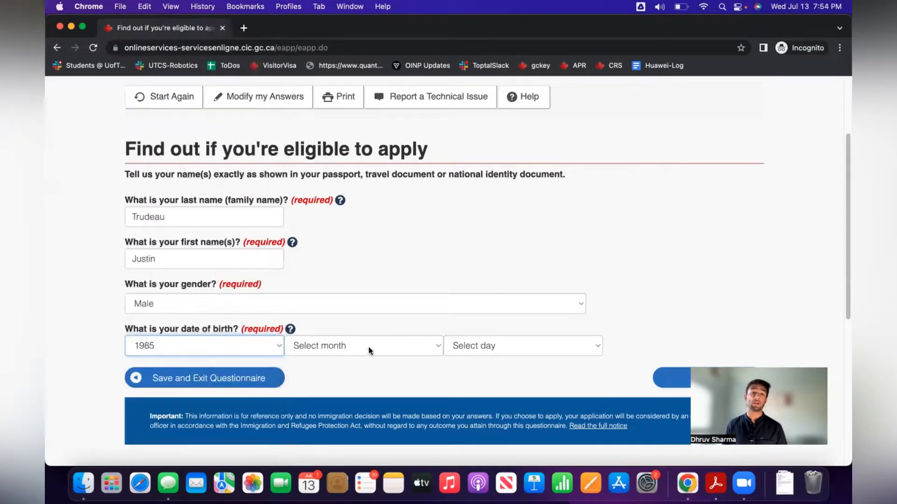
left_click(367, 348)
left_click(361, 366)
left_click(507, 346)
left_click(497, 361)
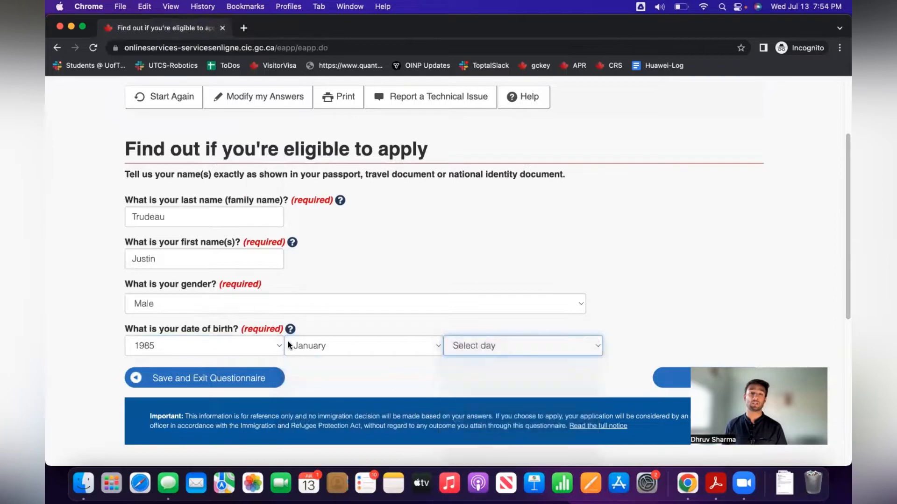
left_click(249, 346)
scroll(215, 421, "down", 3)
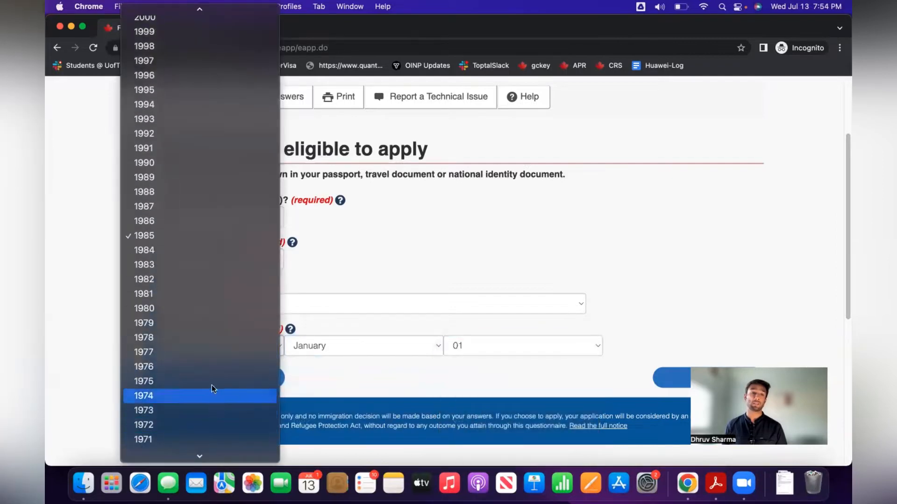
scroll(172, 191, "down", 2)
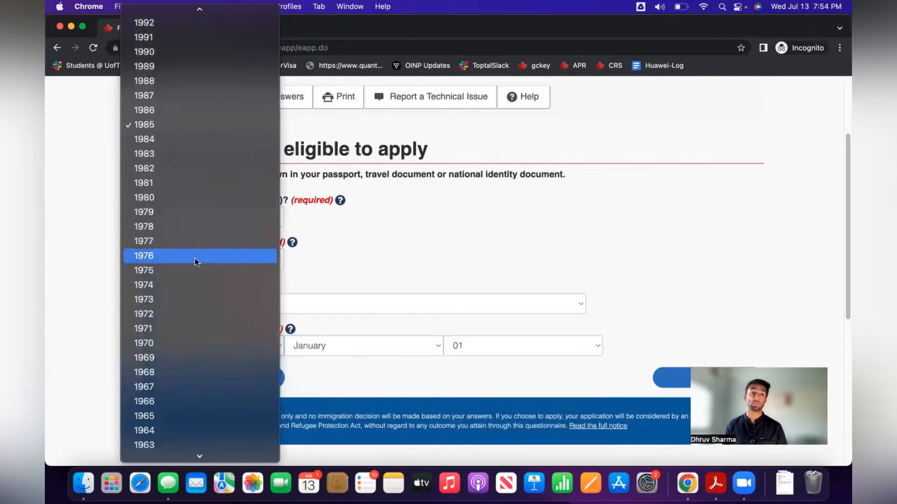
scroll(193, 158, "down", 1)
scroll(186, 135, "up", 3)
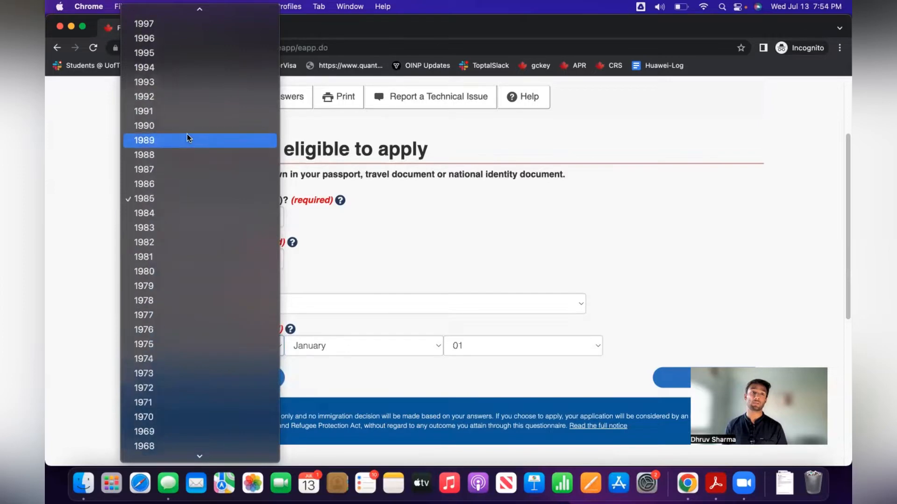
scroll(216, 39, "down", 2)
scroll(217, 35, "up", 2)
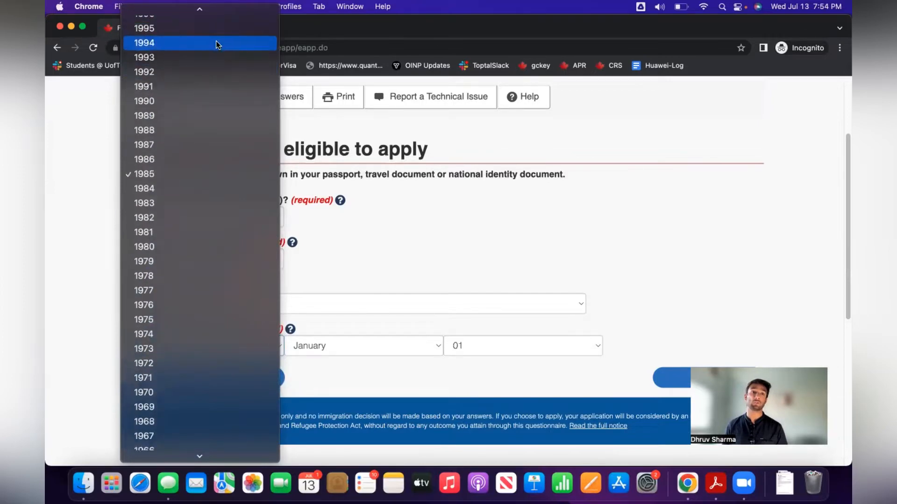
scroll(212, 29, "up", 2)
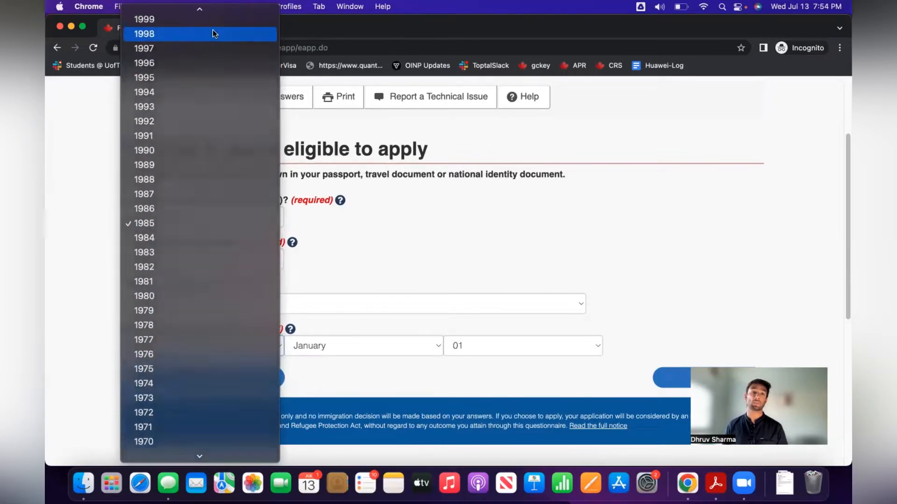
left_click(212, 29)
left_click(548, 255)
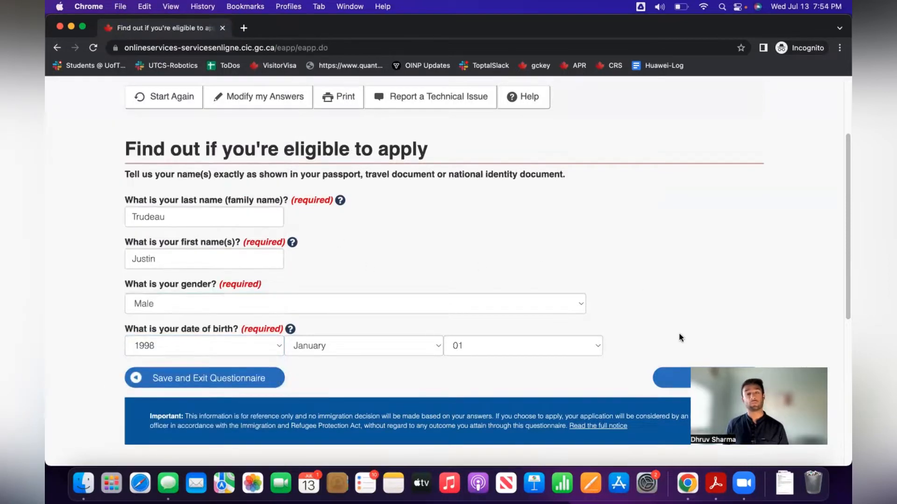
scroll(664, 299, "down", 5)
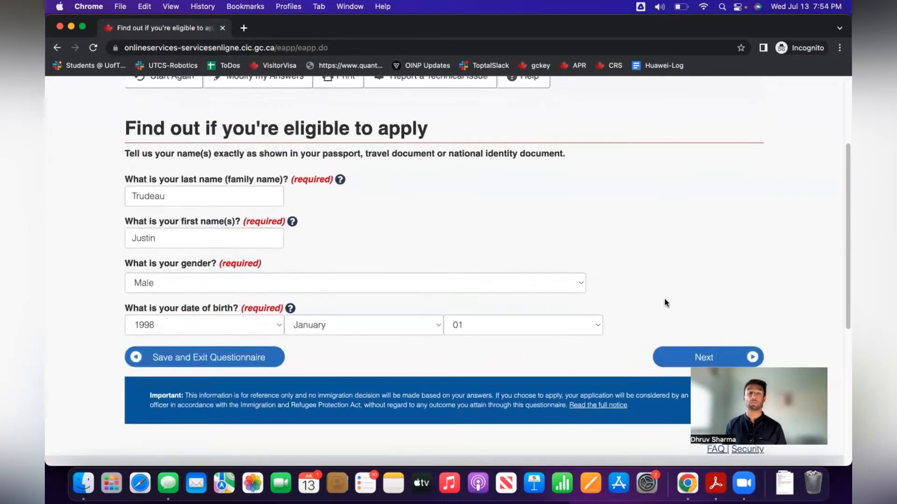
scroll(664, 298, "up", 3)
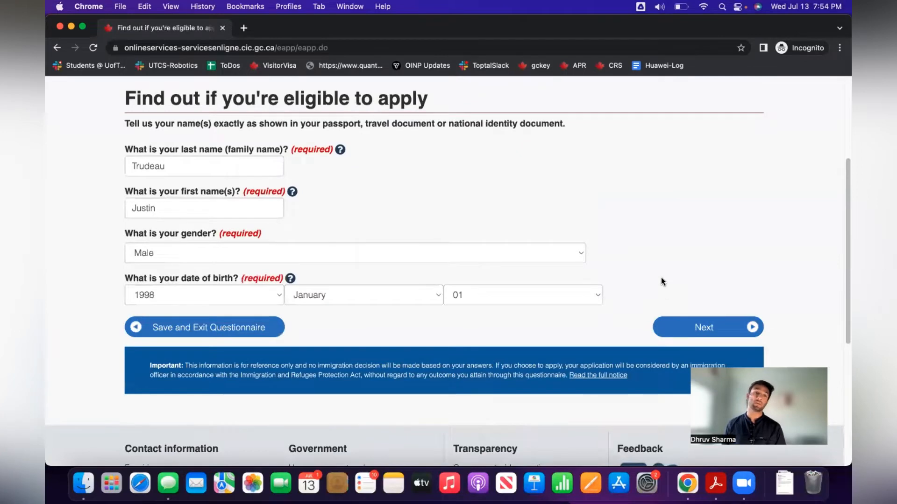
Submit the personal details and answer Never Married/Single for marital status.
left_click(704, 327)
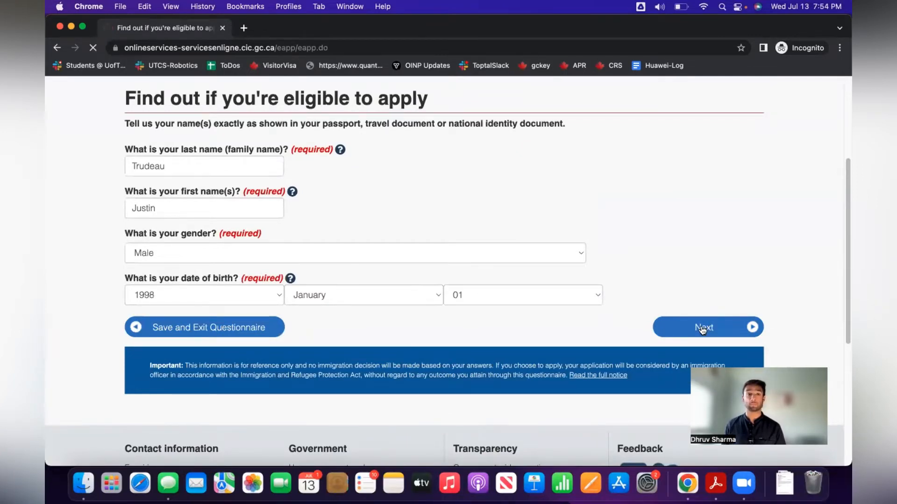
left_click(439, 312)
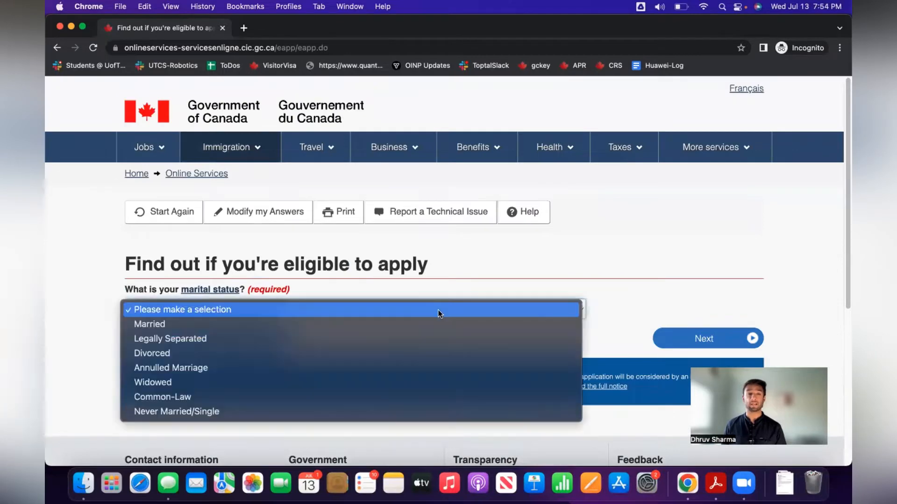
left_click(440, 411)
left_click(701, 336)
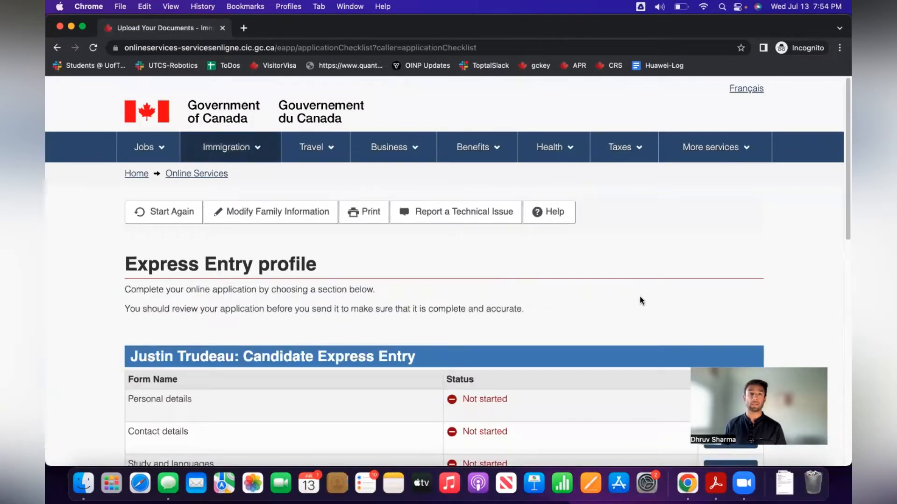
Locate Personal details in the profile checklist and start that form.
scroll(641, 300, "down", 5)
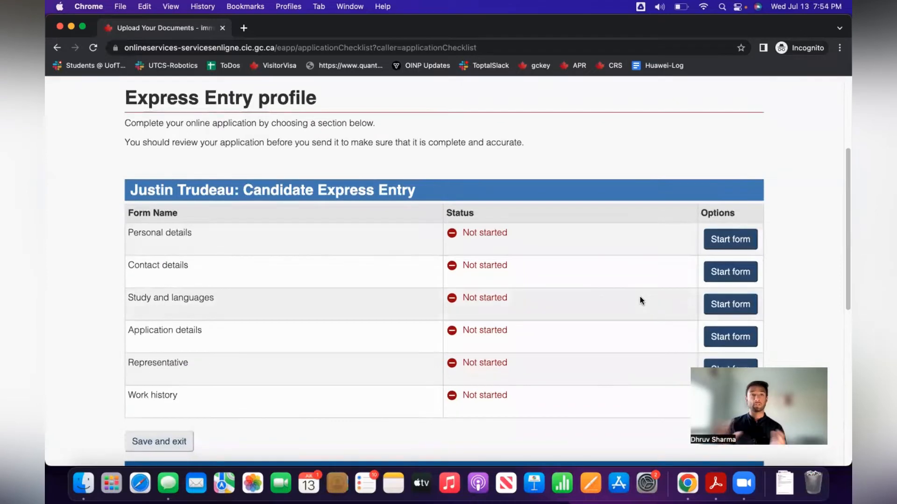
scroll(630, 264, "down", 6)
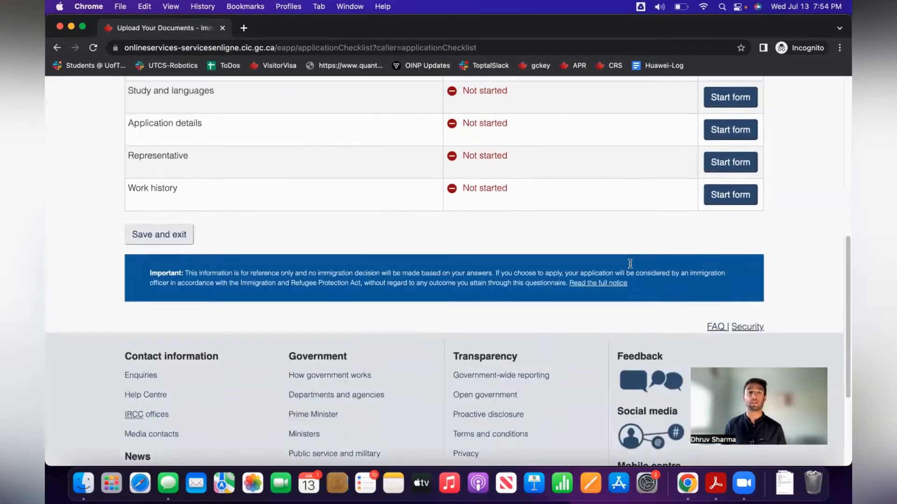
scroll(630, 264, "up", 3)
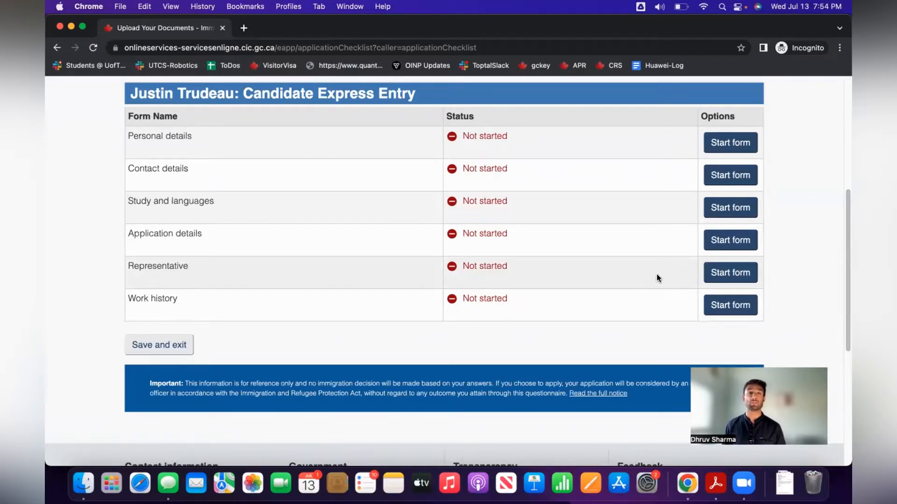
scroll(660, 264, "down", 1)
scroll(660, 264, "up", 2)
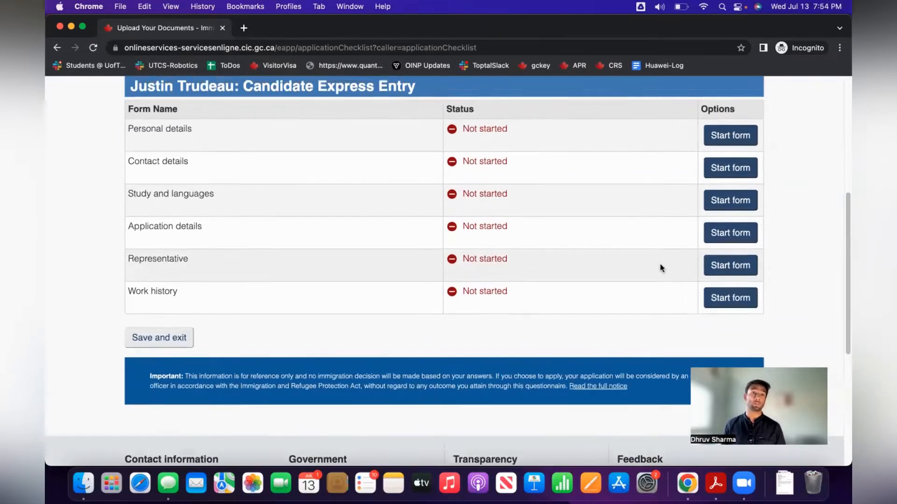
scroll(644, 256, "up", 2)
scroll(644, 256, "down", 3)
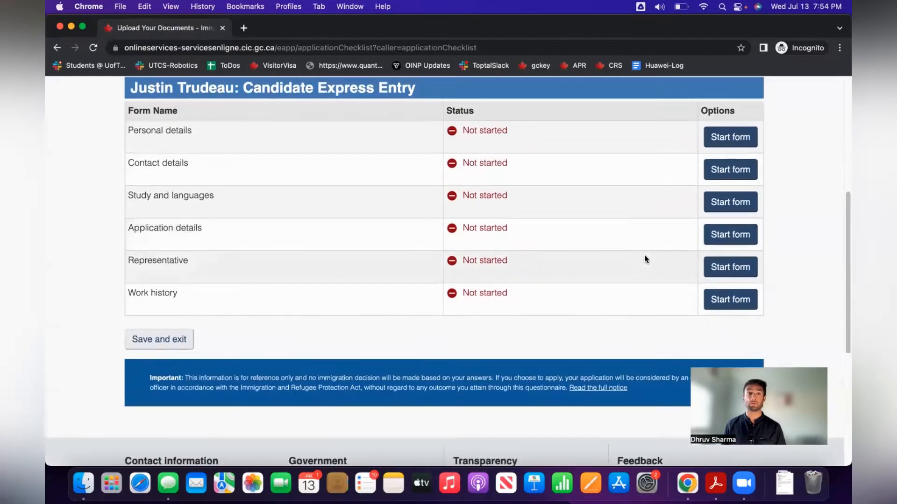
left_click(735, 141)
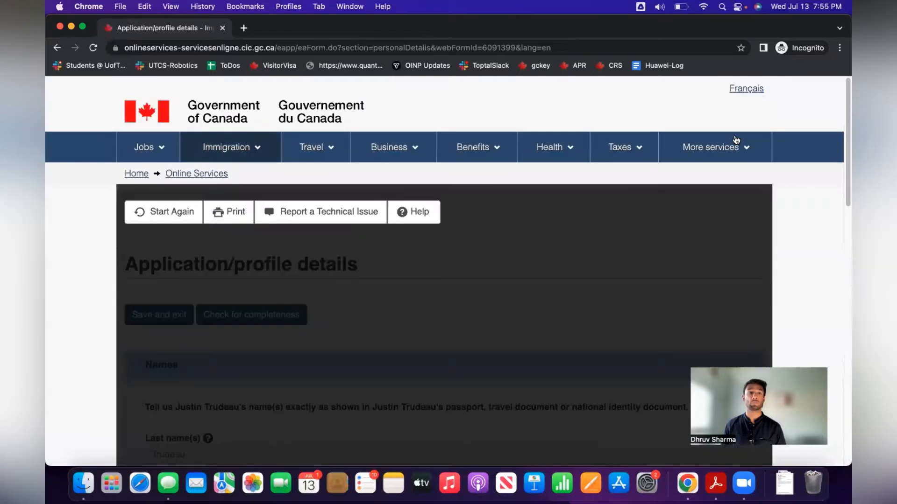
Look over the Personal details form and expand the Personal description section.
scroll(596, 266, "down", 3)
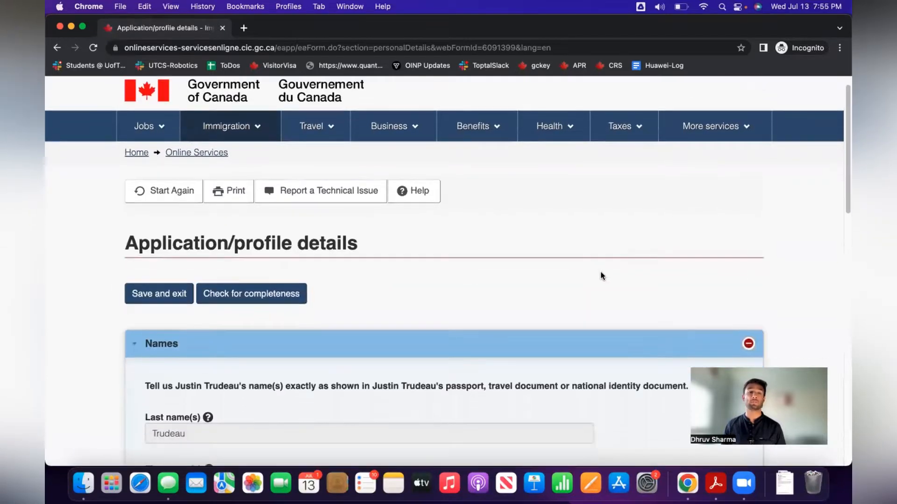
scroll(602, 273, "down", 3)
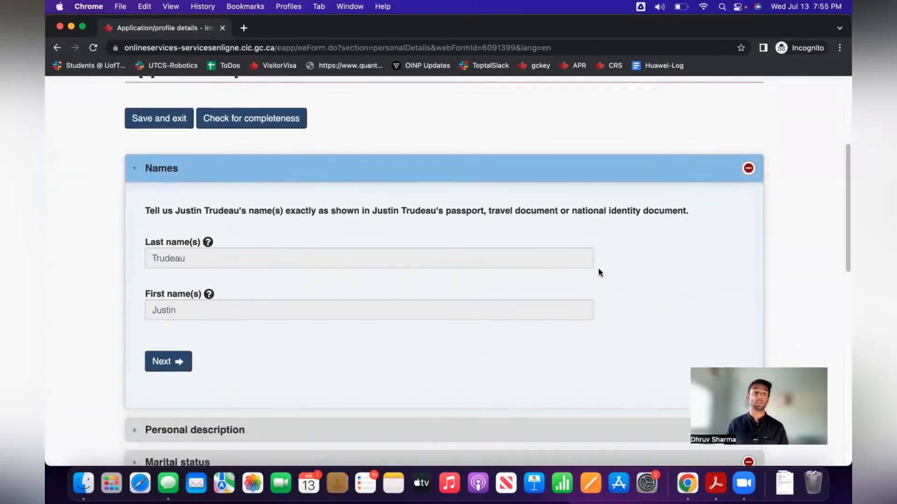
scroll(600, 273, "up", 1)
scroll(599, 273, "up", 1)
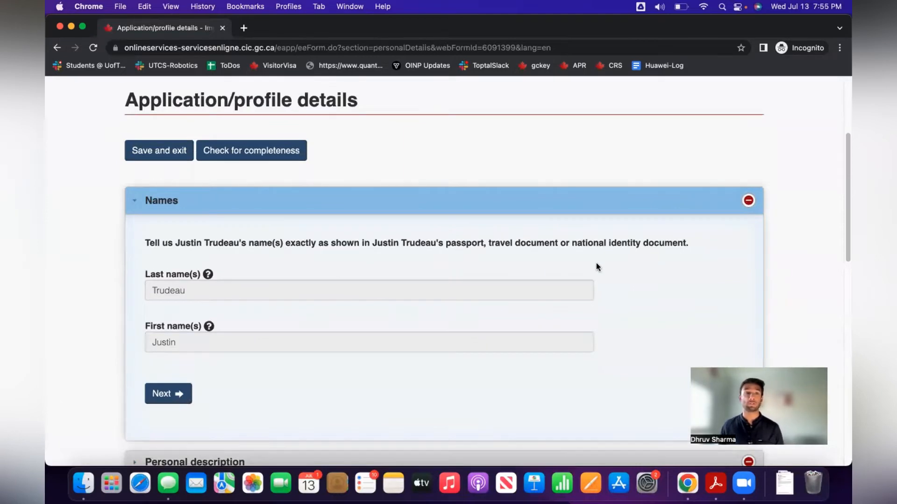
scroll(596, 264, "down", 1)
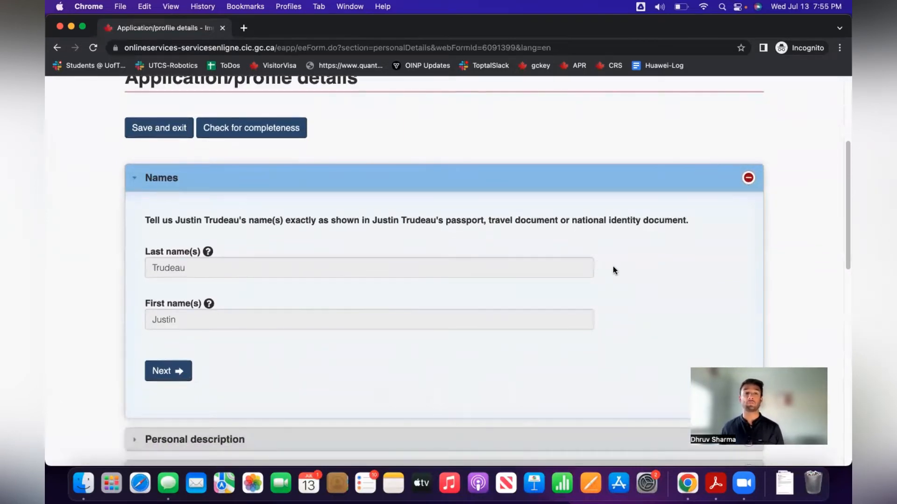
scroll(612, 266, "down", 4)
left_click(496, 250)
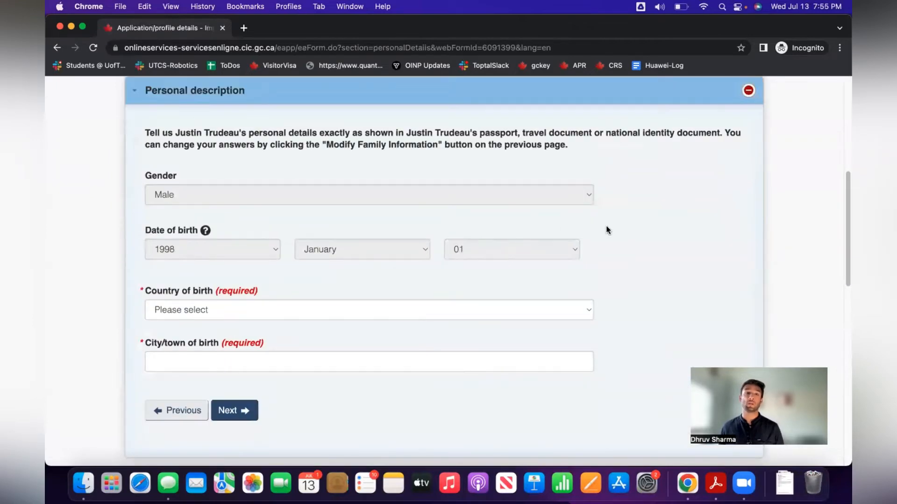
Reopen the Names section, confirm the prefilled names and continue to Personal description.
scroll(606, 228, "up", 6)
scroll(514, 201, "down", 4)
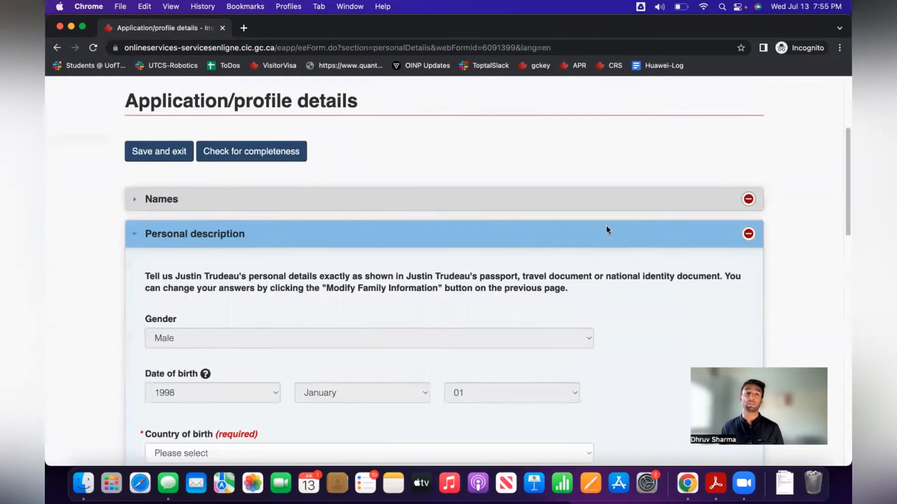
left_click(481, 189)
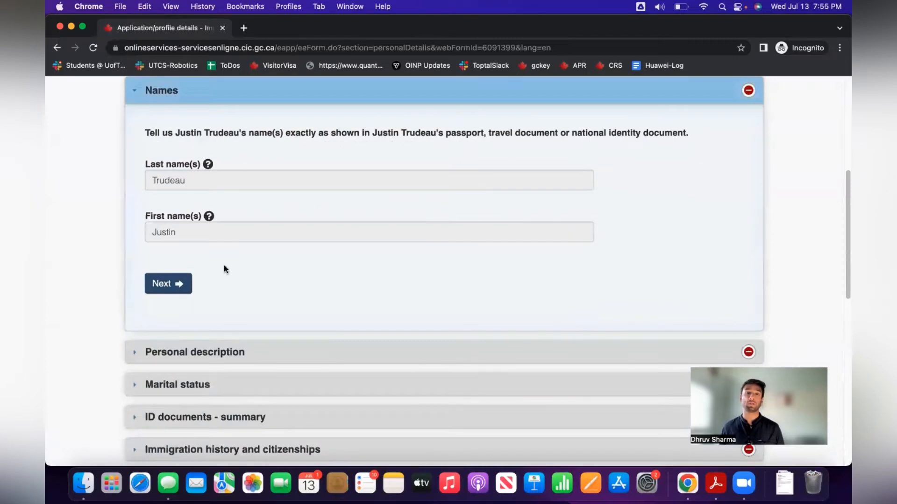
left_click(148, 284)
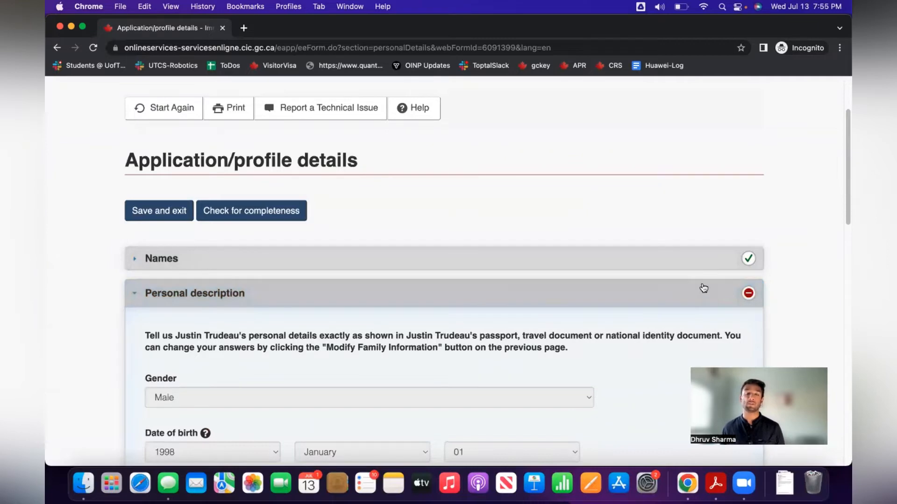
scroll(677, 285, "down", 3)
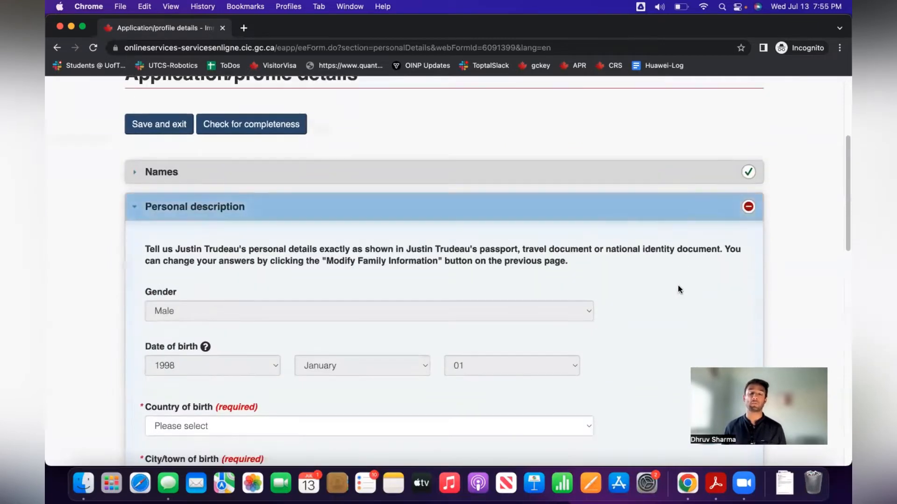
scroll(678, 287, "down", 3)
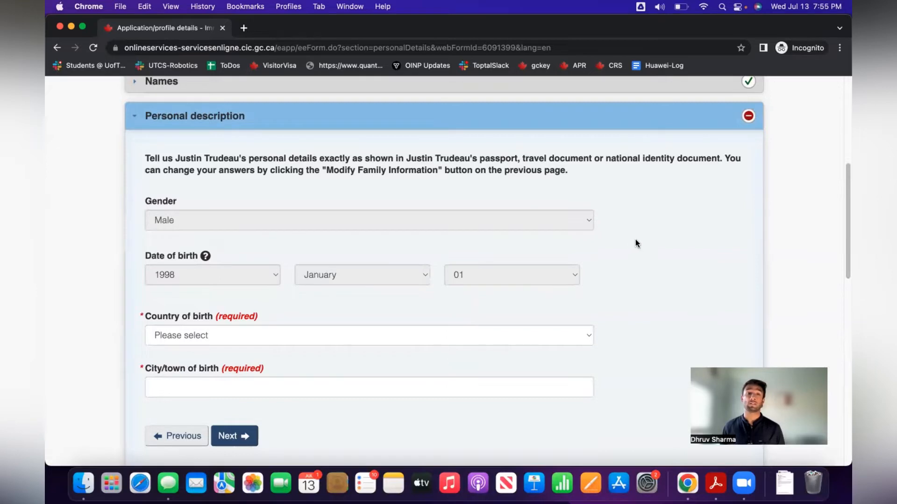
scroll(637, 236, "down", 1)
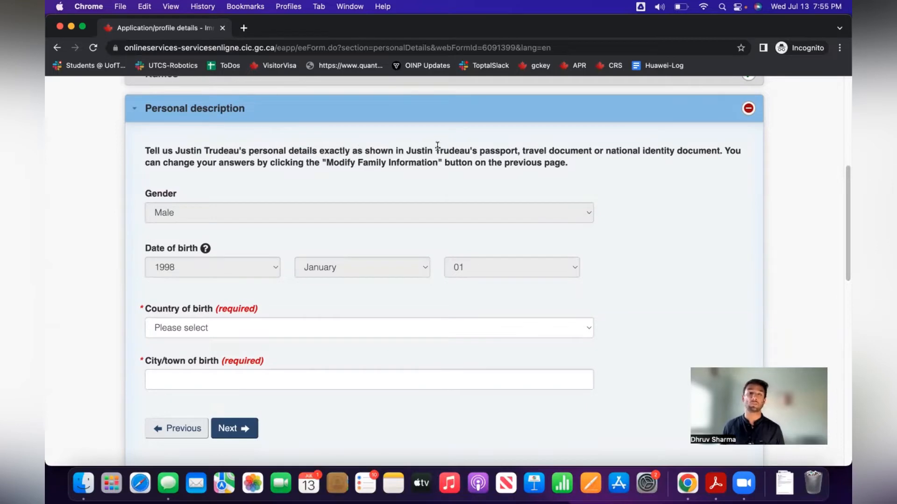
scroll(625, 219, "down", 2)
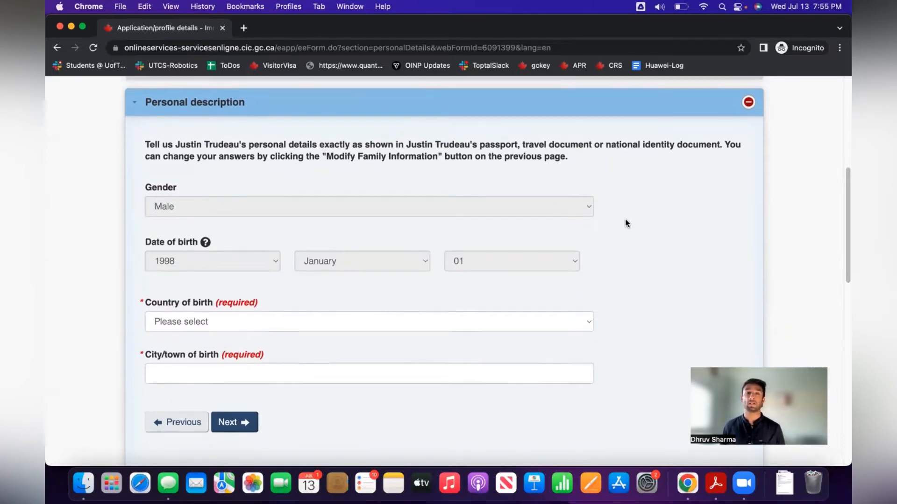
Enter India as country of birth and Amritsar as city of birth, then continue.
left_click(233, 312)
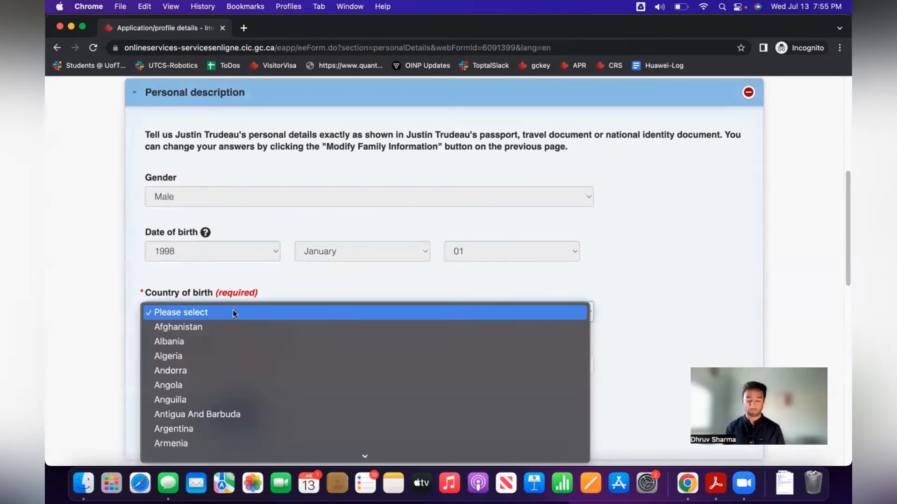
type("india")
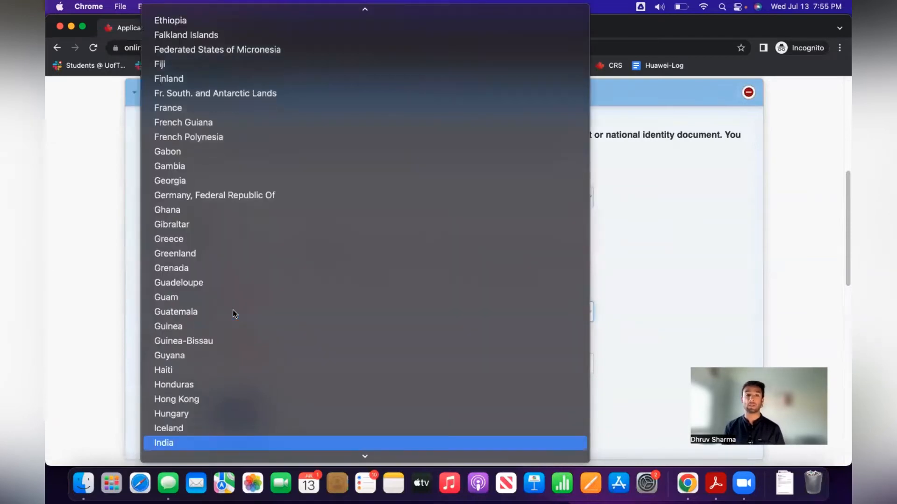
key("Return")
scroll(233, 310, "down", 1)
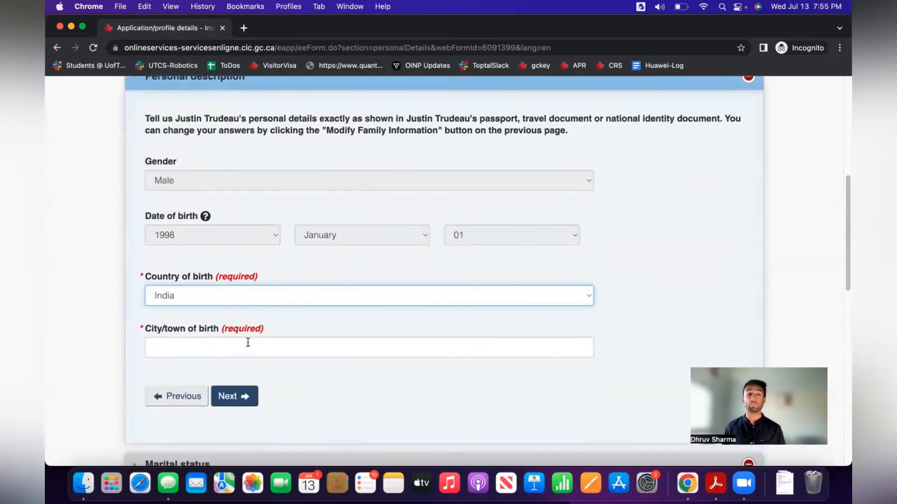
left_click(248, 343)
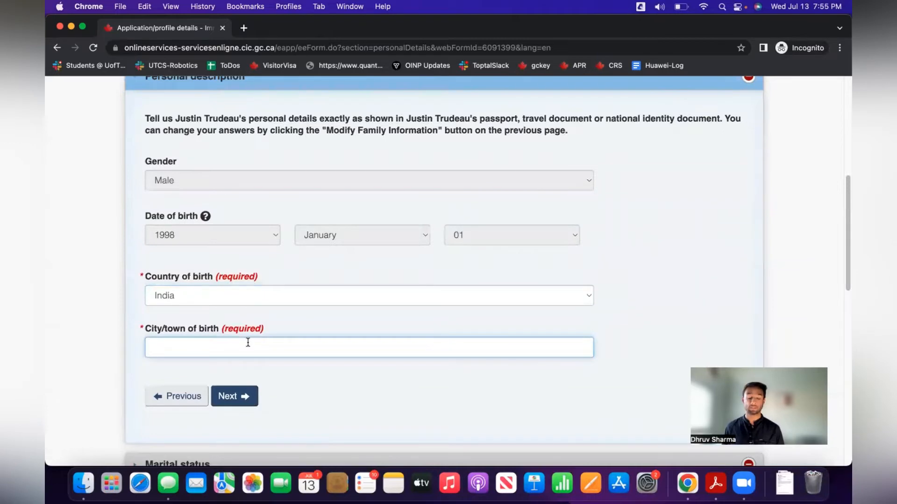
type("Amritsar")
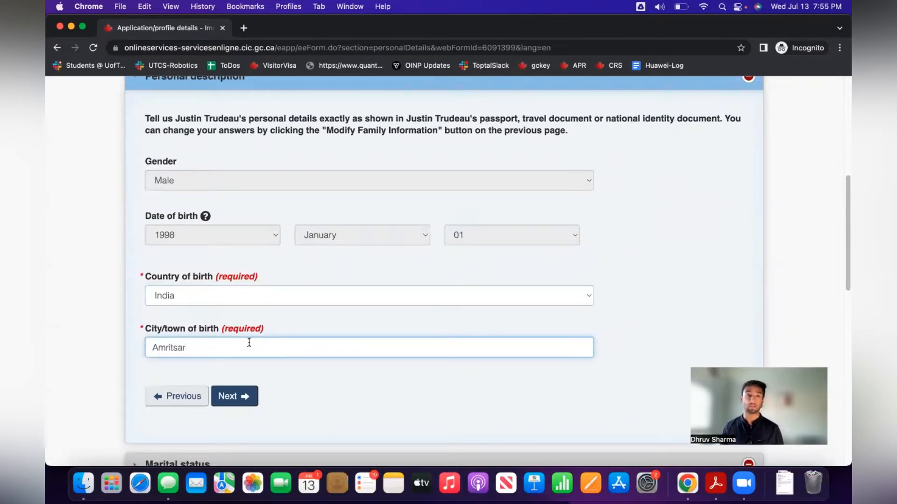
left_click(236, 395)
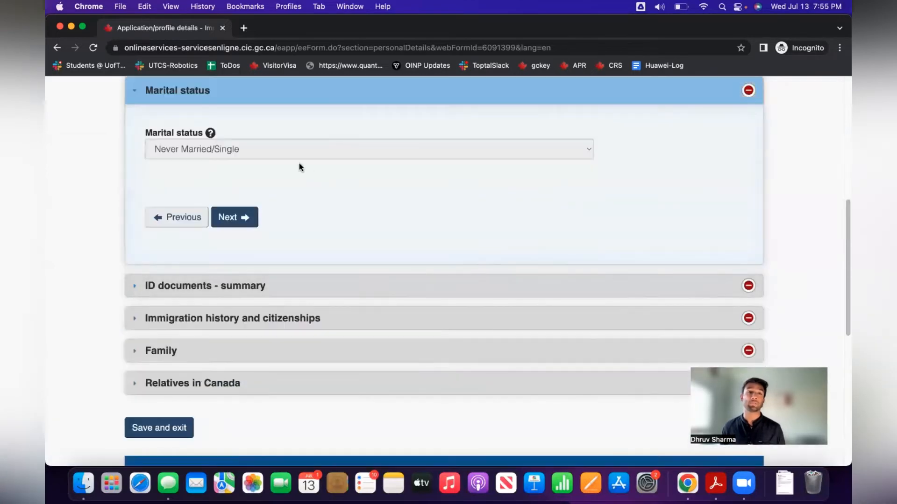
Accept marital status, answer Yes to having a passport, and enter the passport's document number.
left_click(247, 219)
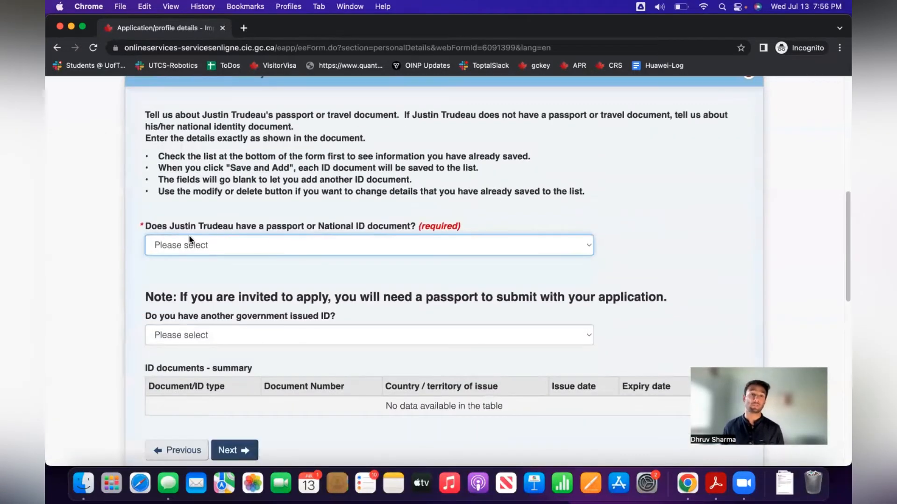
left_click(206, 242)
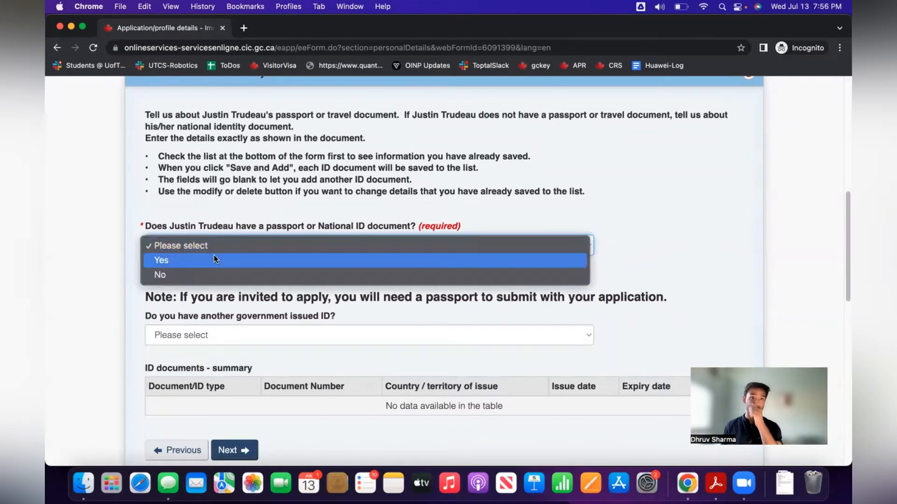
left_click(215, 260)
left_click(337, 293)
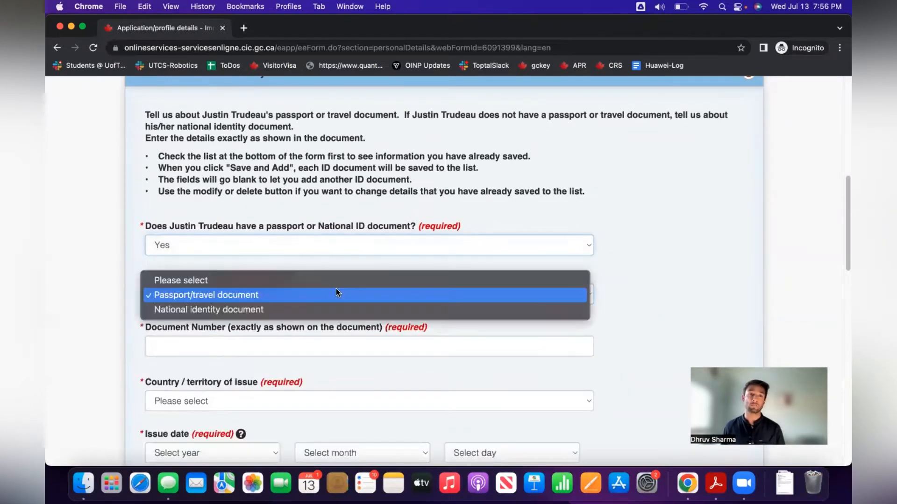
left_click(335, 295)
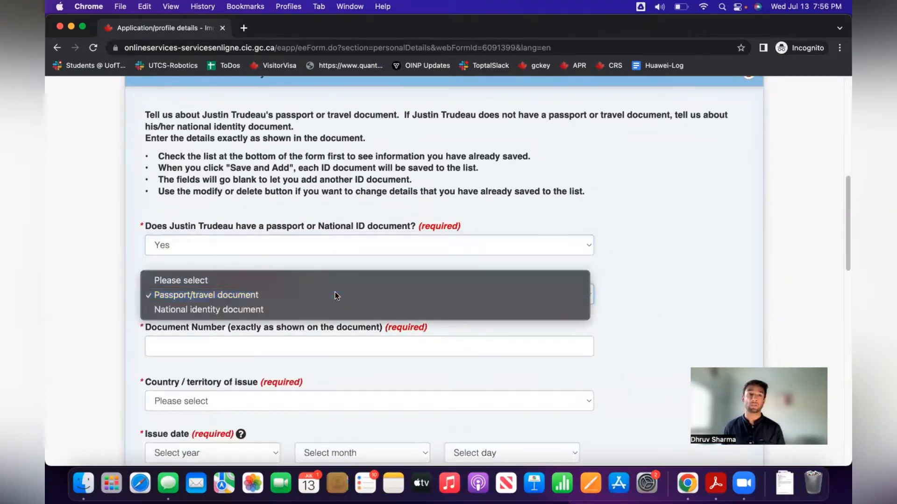
left_click(314, 340)
type("H123456")
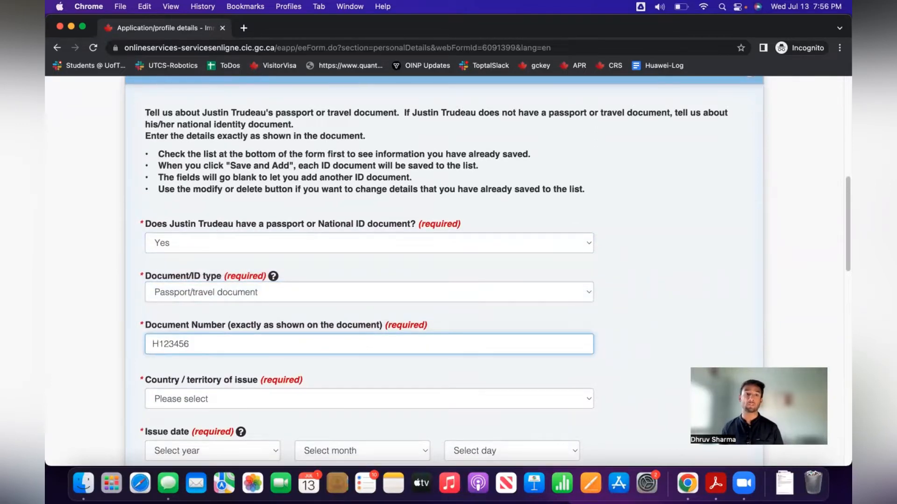
key("Tab")
Set India as the issuing country and 2021 / January / 01 as the issue date.
scroll(369, 271, "down", 1)
left_click(217, 379)
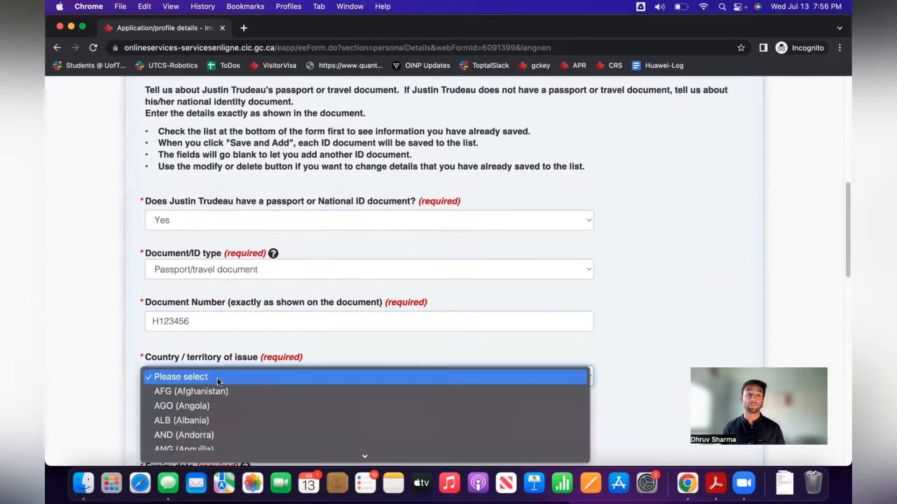
type("ind")
key("Return")
scroll(282, 369, "down", 3)
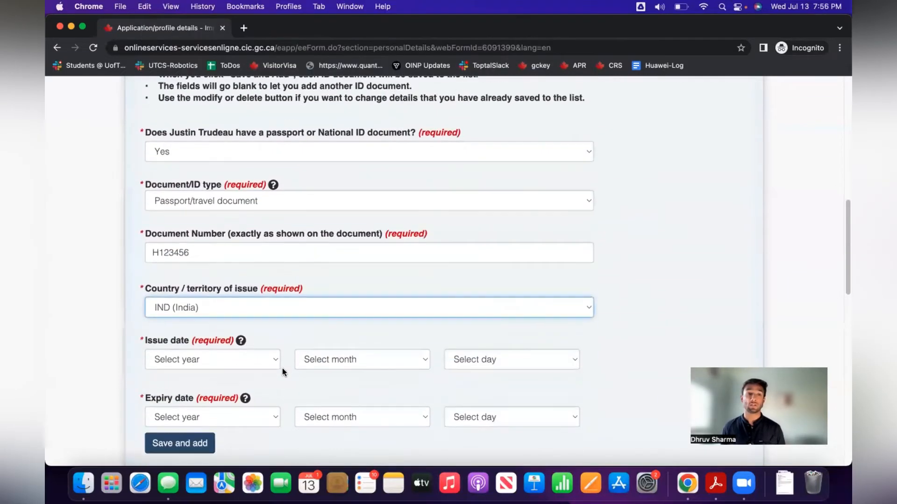
left_click(232, 363)
scroll(219, 362, "down", 1)
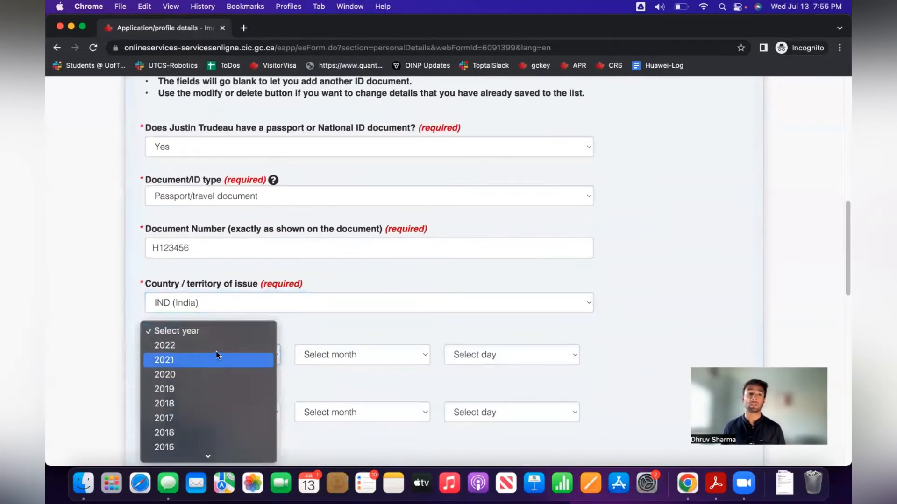
left_click(216, 359)
left_click(363, 355)
left_click(363, 366)
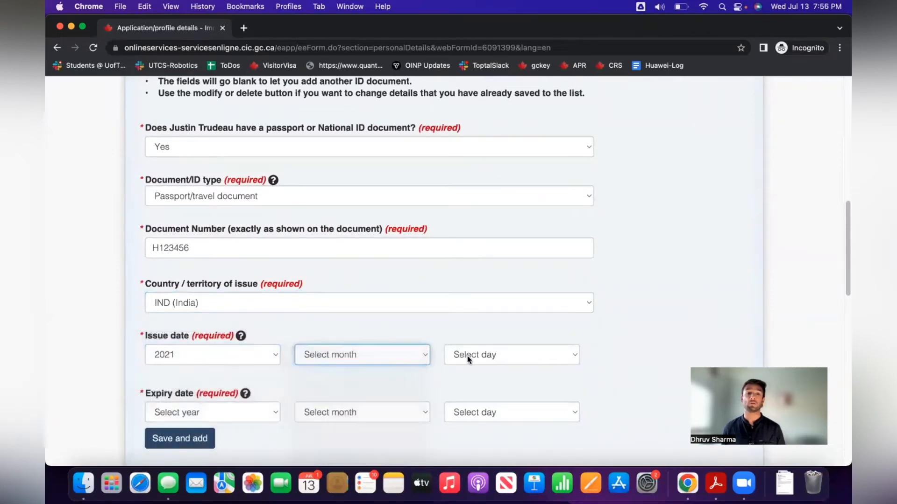
left_click(467, 356)
left_click(467, 370)
Set the expiry date to 2031 / January / 01, save the passport, and continue.
left_click(200, 412)
scroll(198, 420, "down", 5)
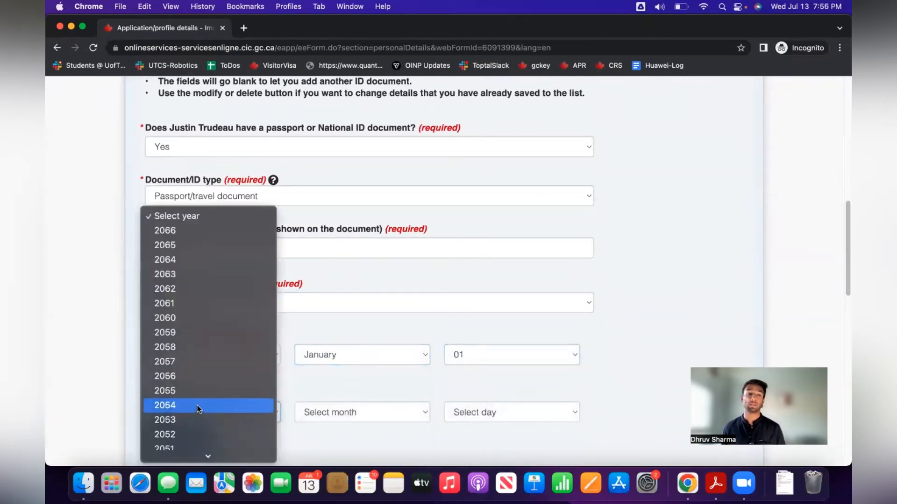
scroll(198, 397, "down", 4)
left_click(199, 362)
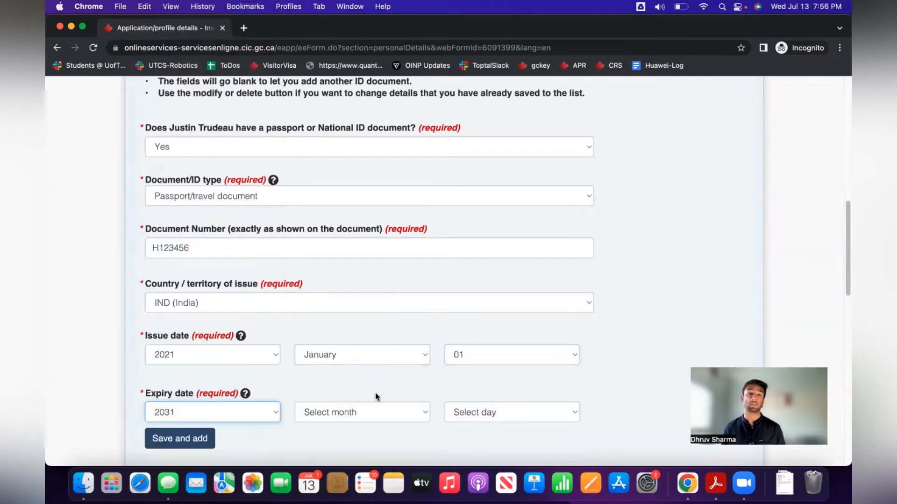
left_click(355, 413)
left_click(344, 426)
left_click(453, 418)
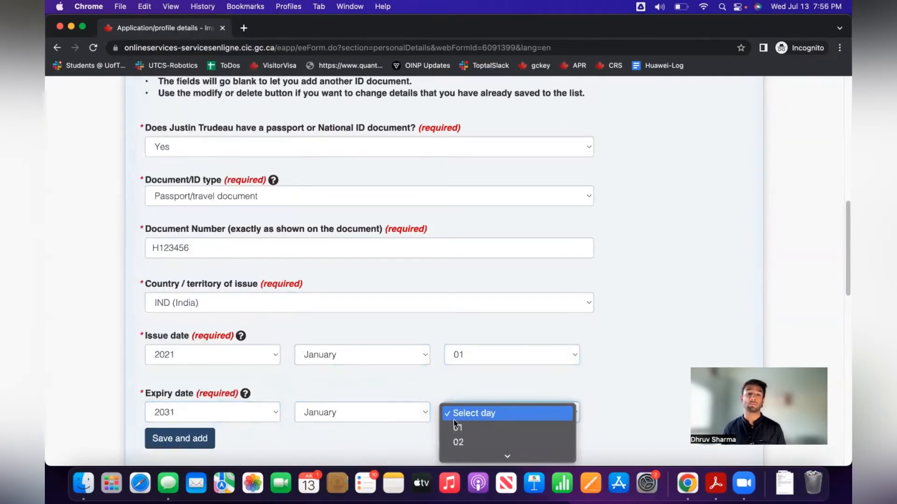
left_click(453, 426)
scroll(299, 401, "down", 5)
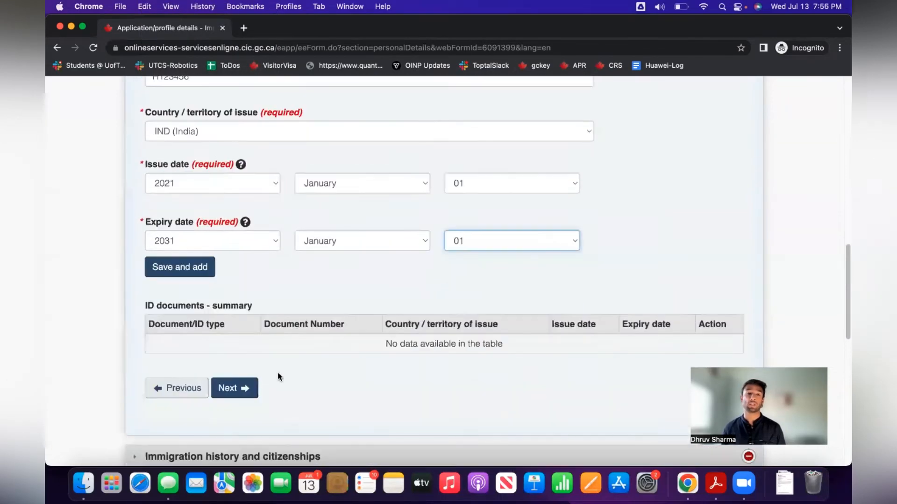
left_click(156, 266)
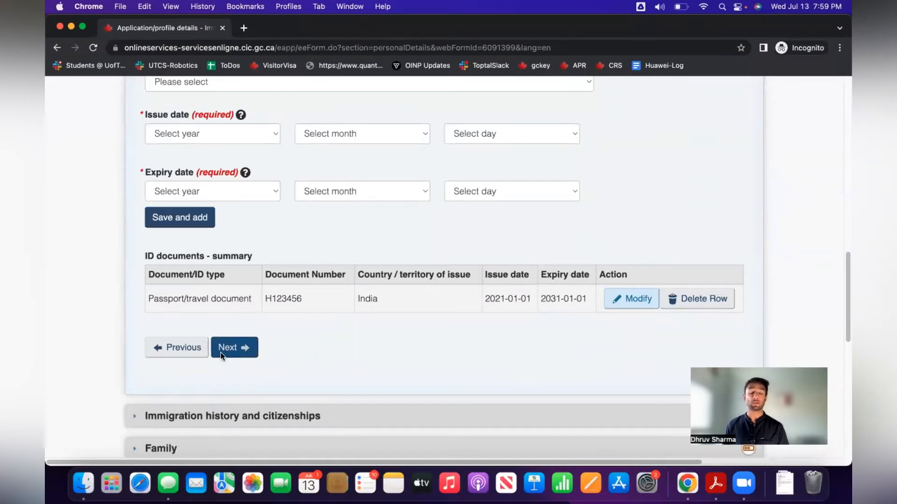
left_click(233, 349)
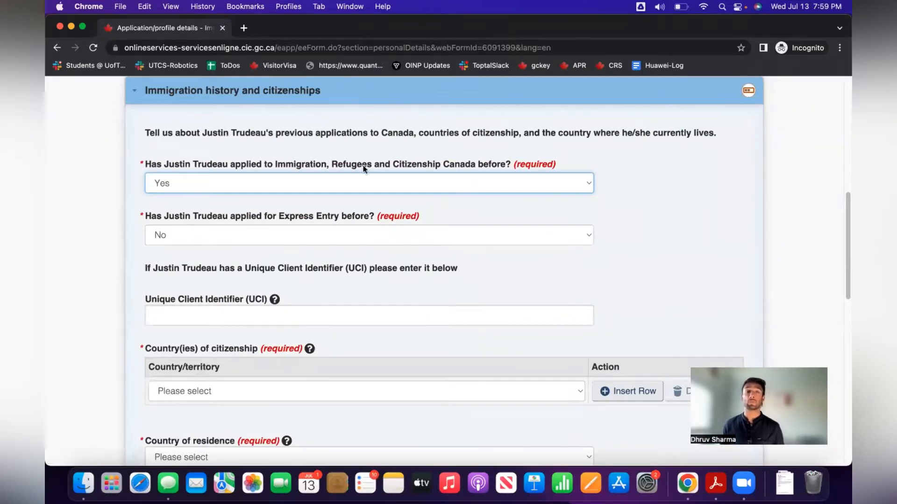
Keep Yes for having applied before and No for previous Express Entry, and enter the client identifier.
left_click(378, 181)
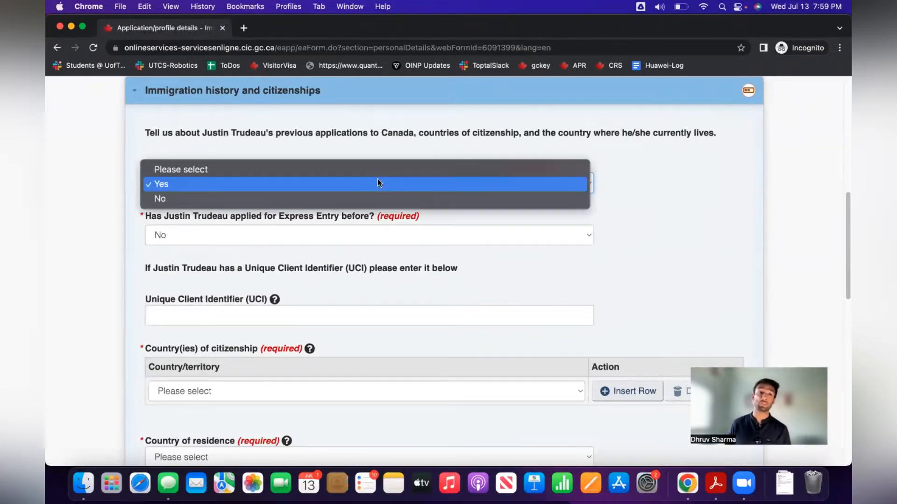
left_click(377, 181)
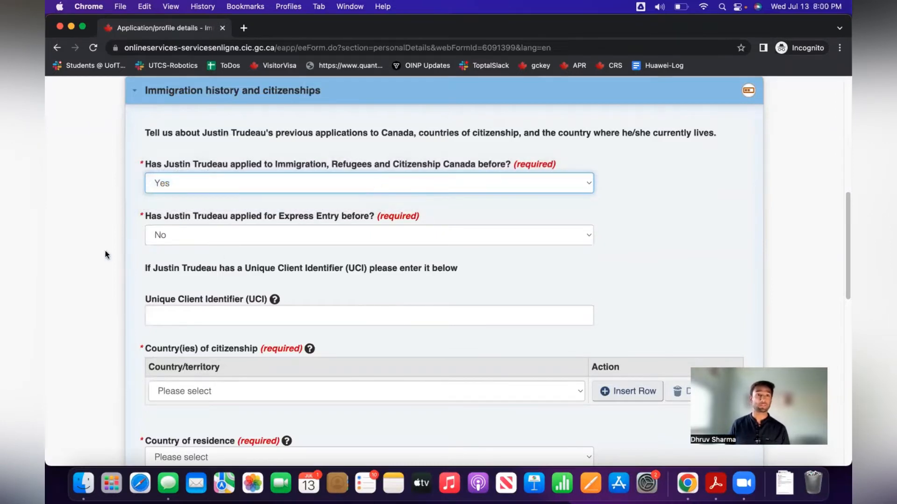
left_click(190, 235)
left_click(190, 236)
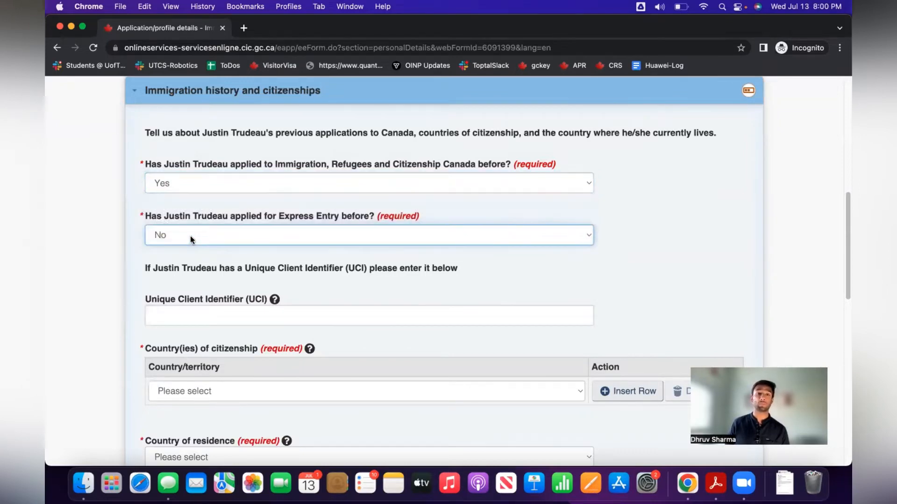
left_click(197, 308)
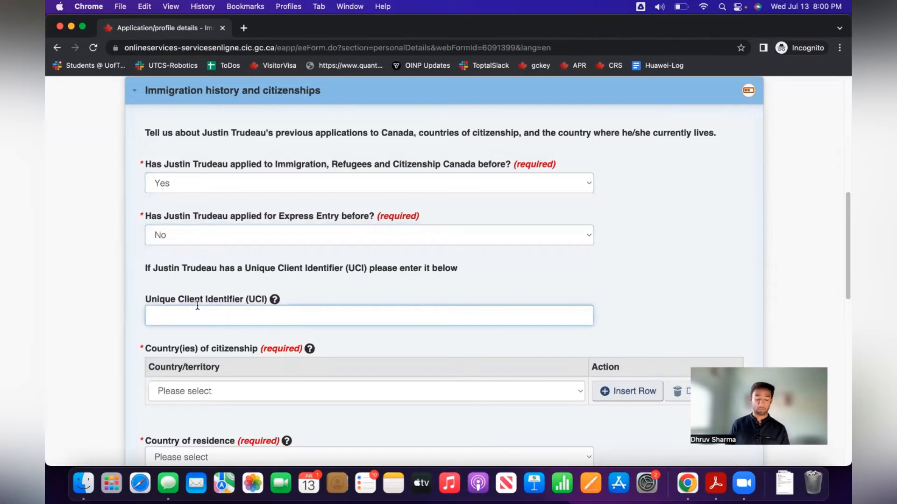
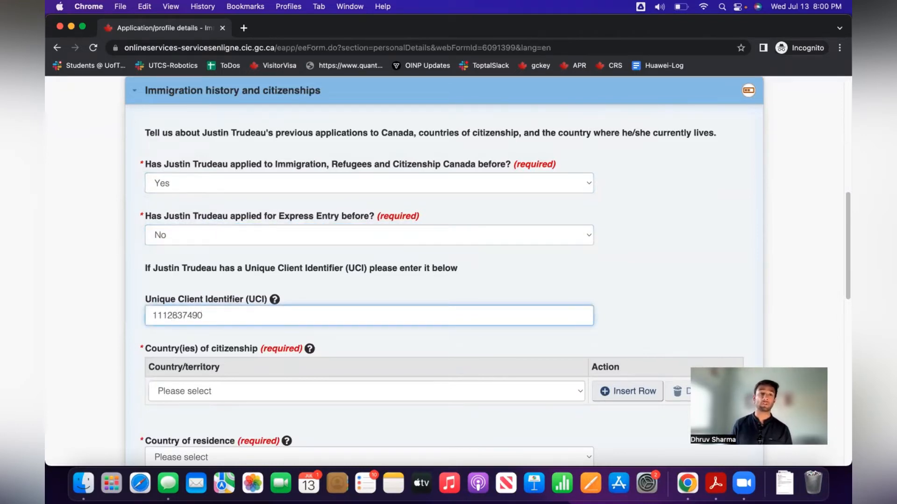
Choose India as the citizenship country and Canada as the residence country, then continue.
scroll(430, 317, "down", 3)
left_click(397, 289)
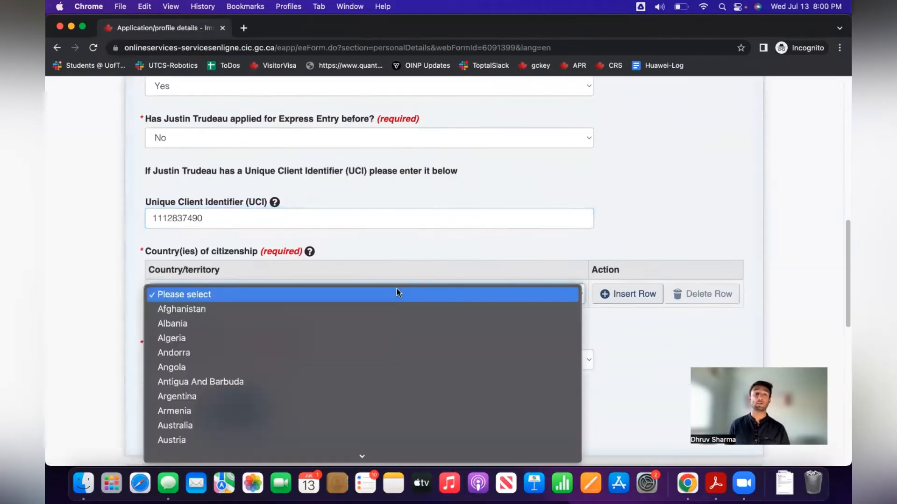
key("c")
key("Up")
type("india")
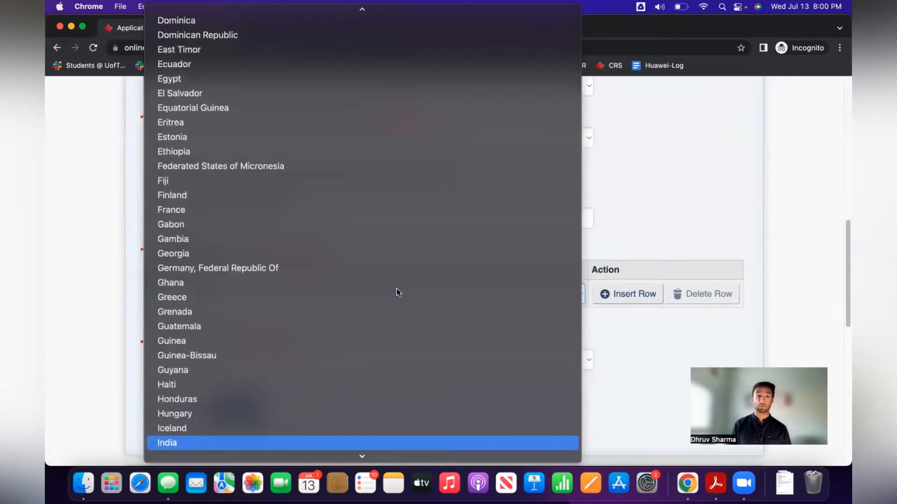
key("Return")
left_click(249, 362)
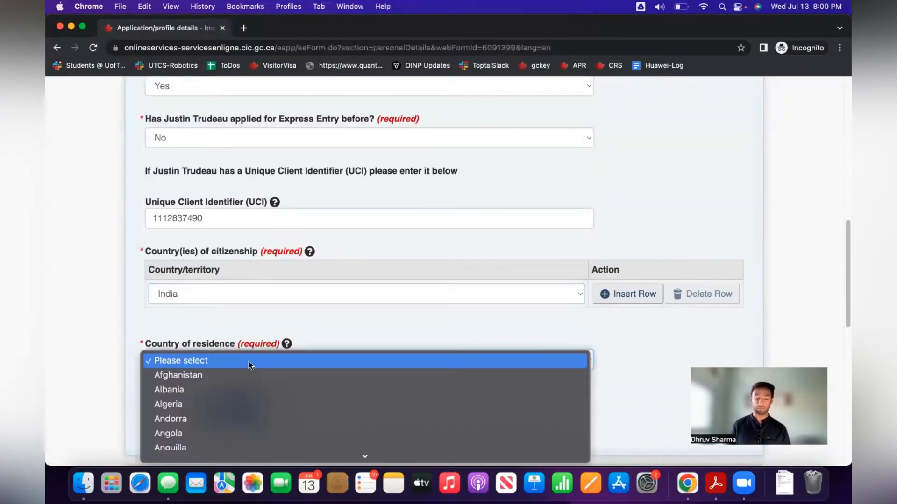
type("canada")
key("Return")
left_click(234, 409)
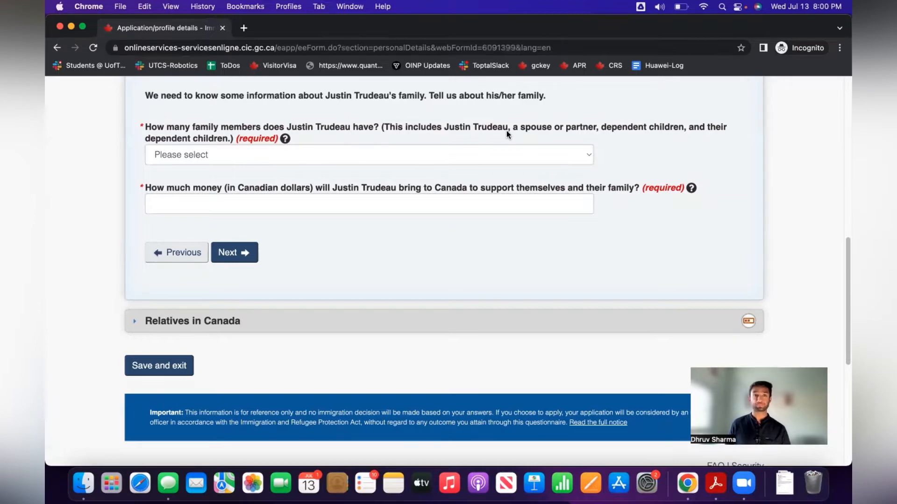
Set the number of family members to 1 and the settlement funds to 1000.
left_click(475, 158)
left_click(432, 172)
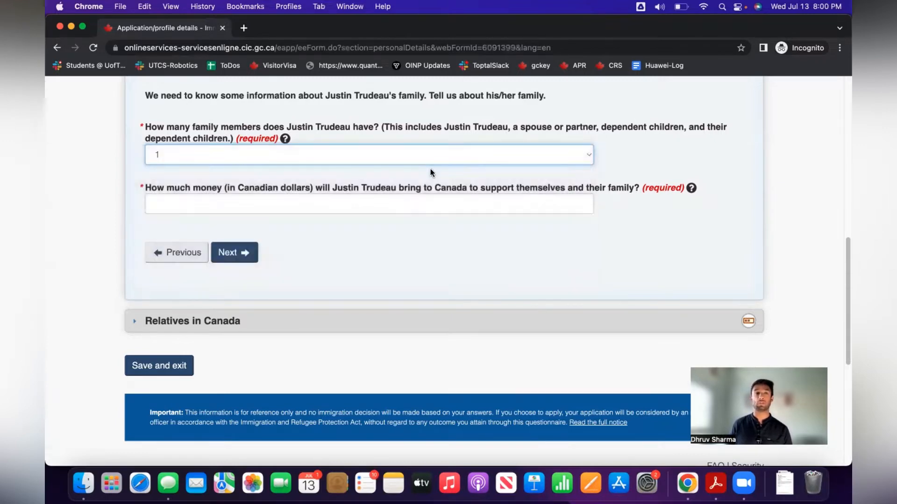
left_click(437, 200)
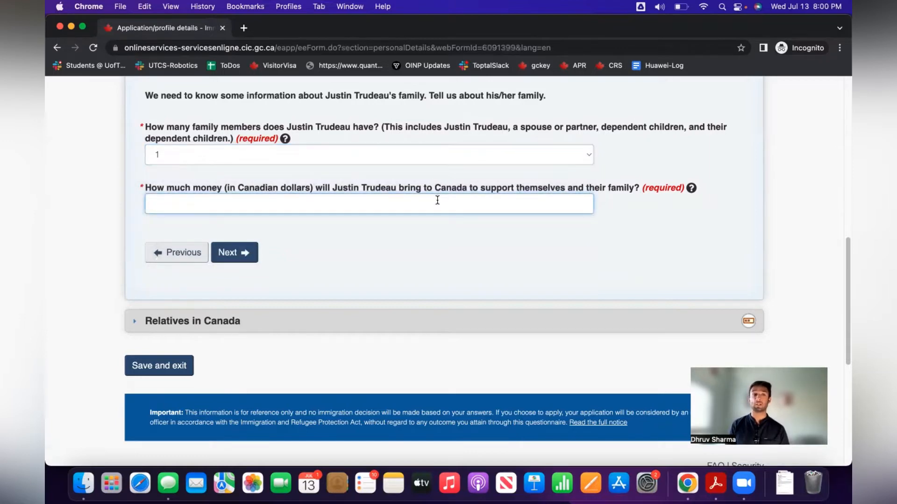
type("1000")
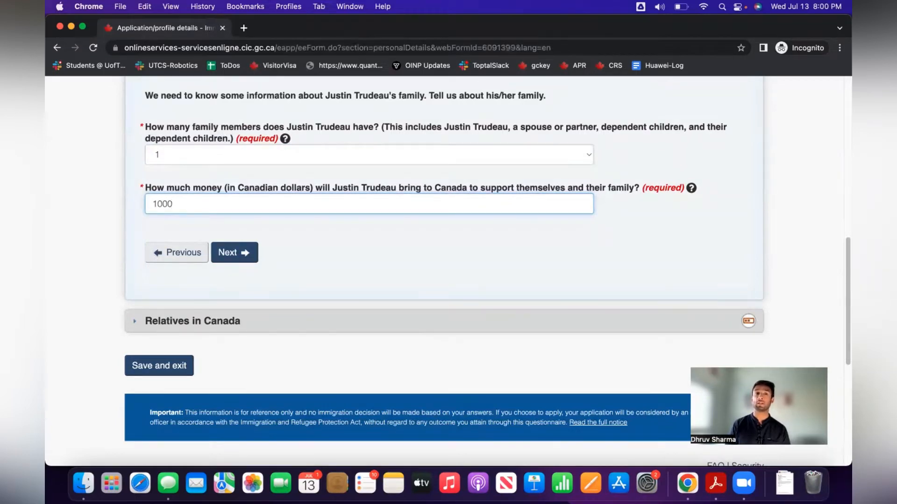
key("BackSpace")
key("BackSpace")
key("BackSpace")
key("BackSpace")
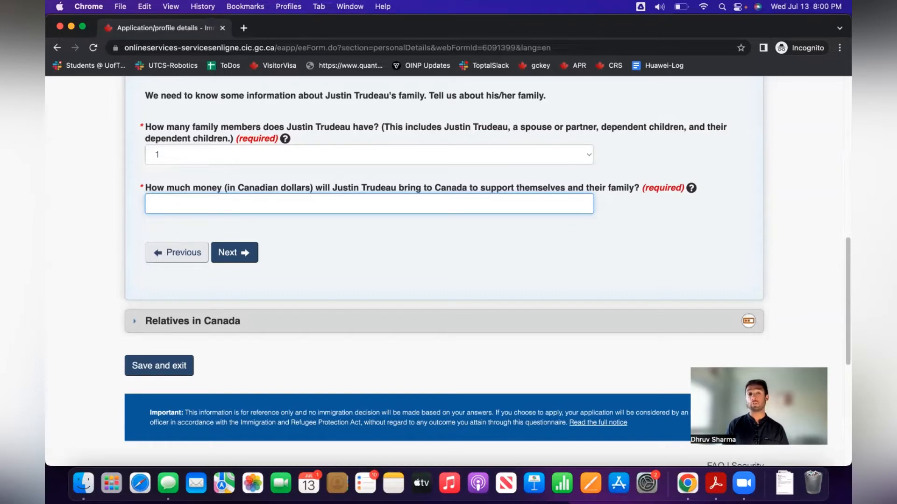
type("16000")
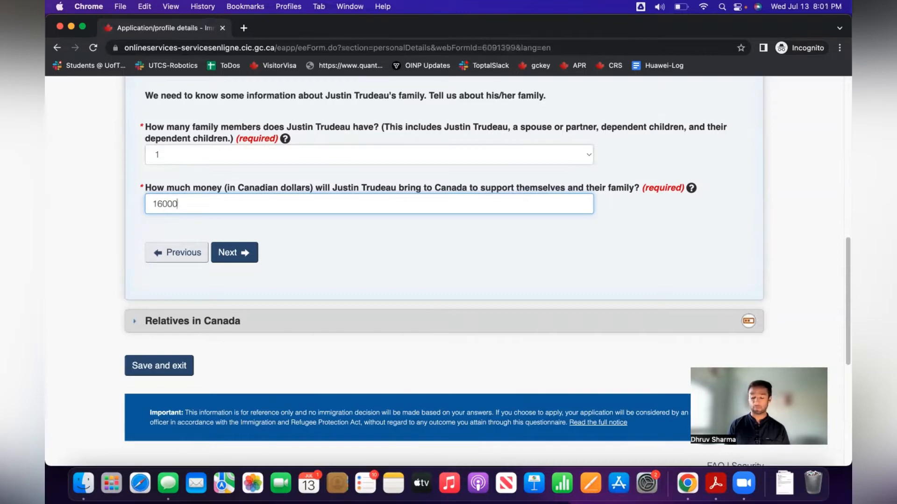
key("super+a")
type("1000")
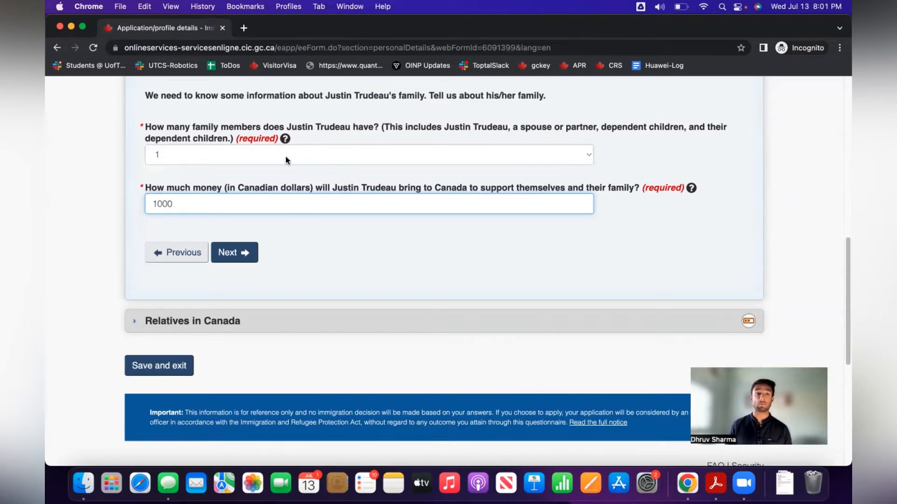
left_click(221, 253)
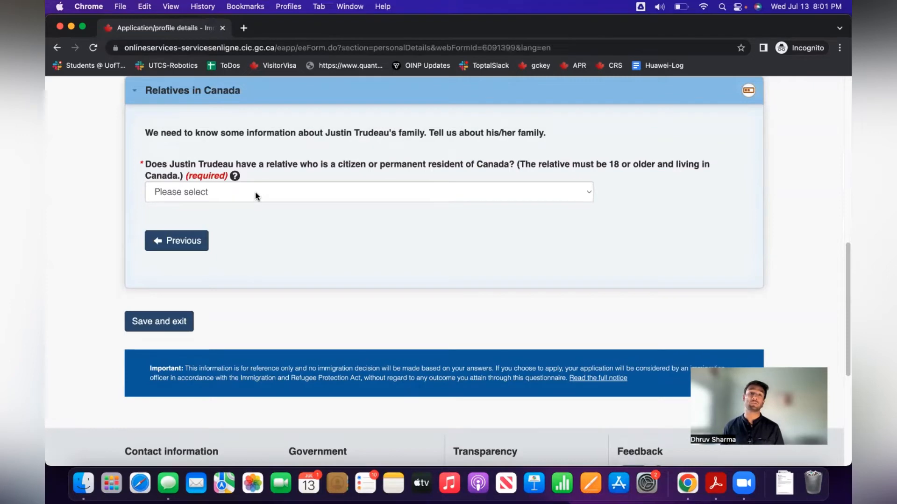
Answer No to having relatives in Canada and save the profile.
left_click(255, 192)
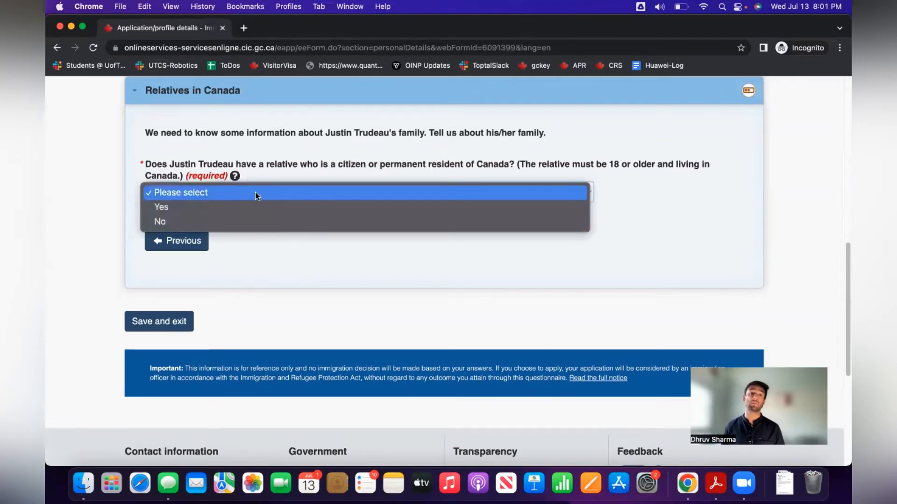
left_click(251, 222)
left_click(130, 320)
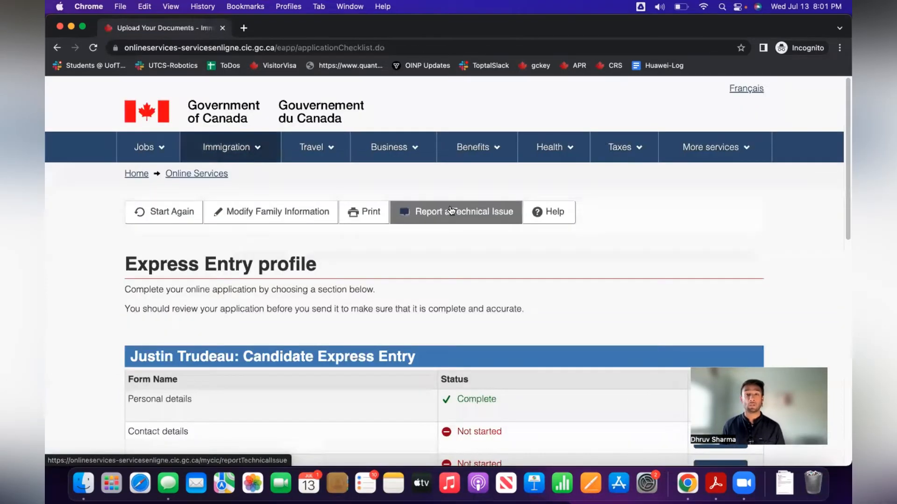
Start the Contact details form and choose English as the language of correspondence.
scroll(451, 210, "down", 5)
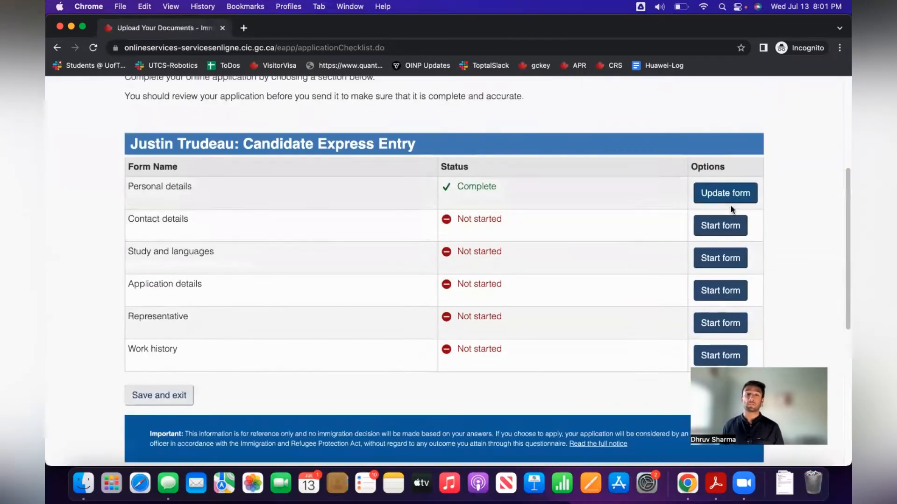
left_click(727, 222)
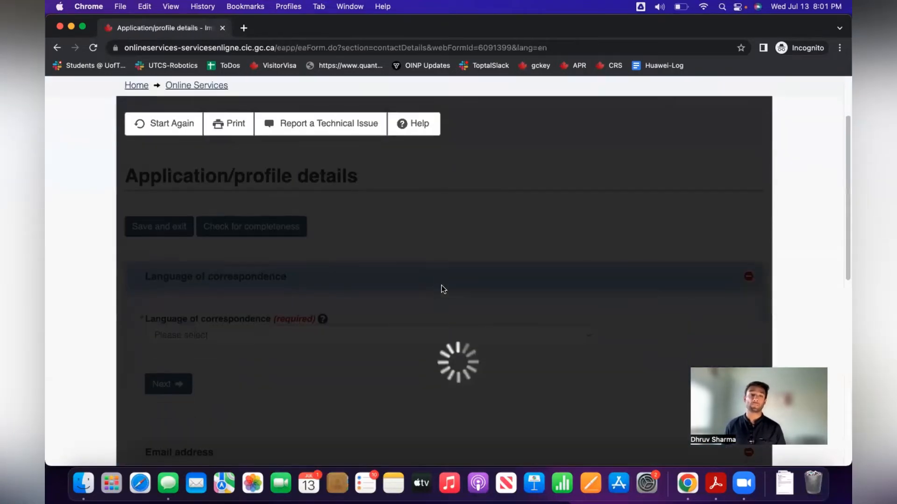
scroll(443, 285, "down", 3)
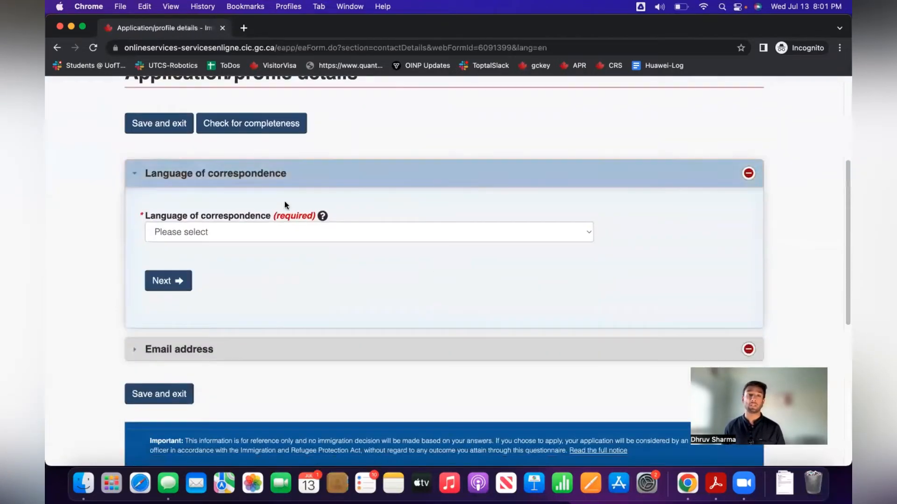
left_click(243, 229)
left_click(235, 246)
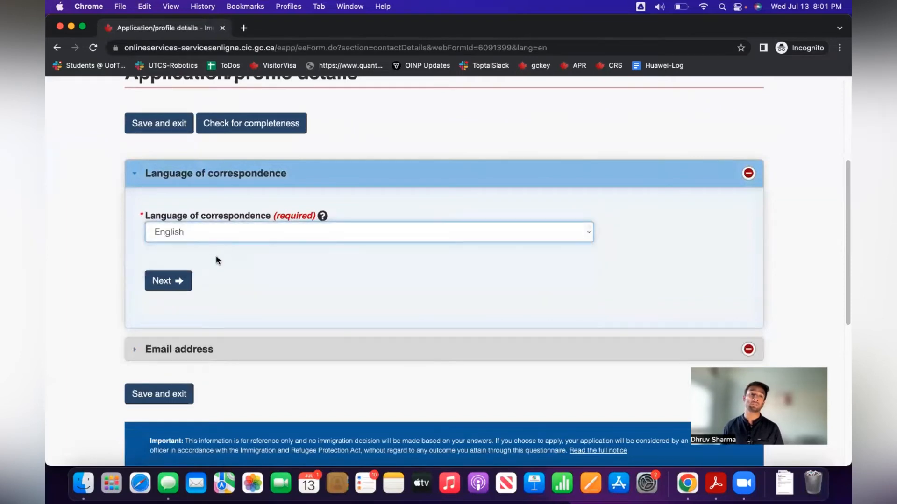
left_click(183, 282)
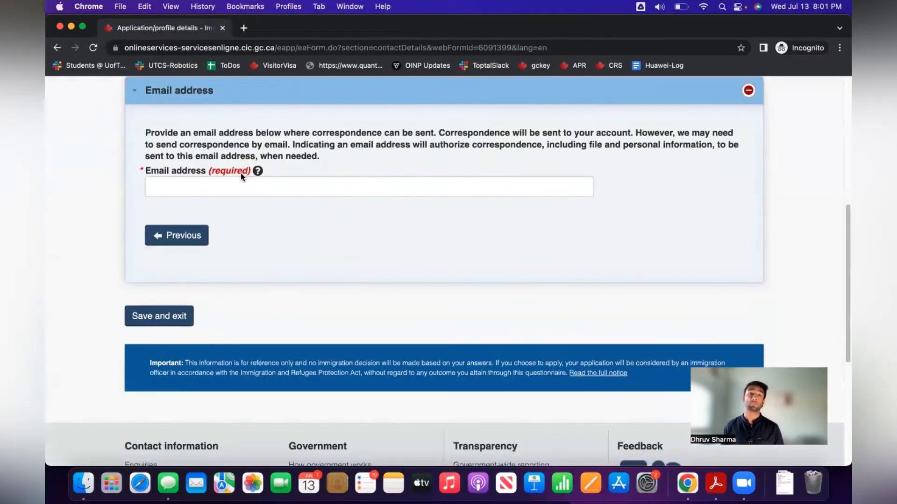
Enter the contact email address and save the contact details.
left_click(235, 183)
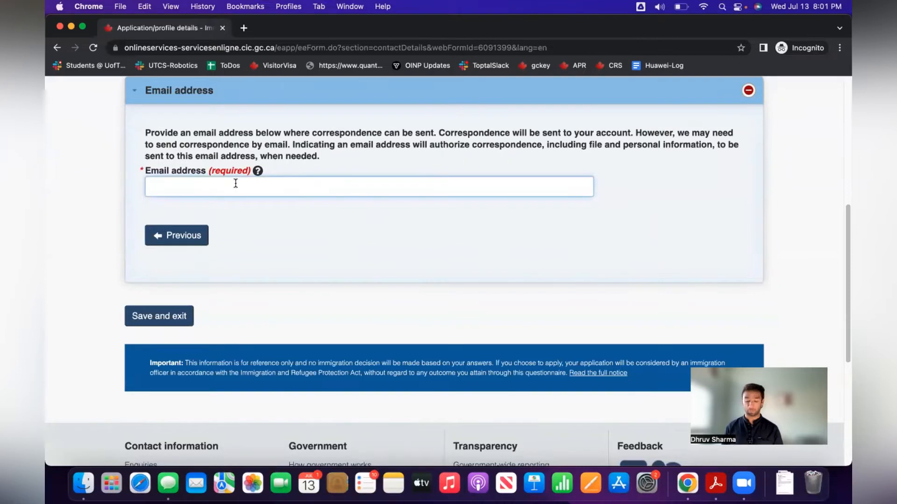
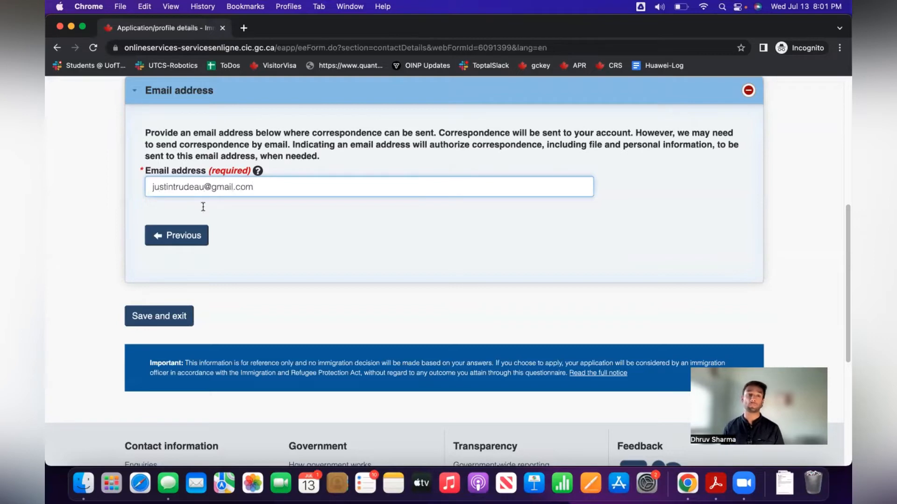
left_click(128, 323)
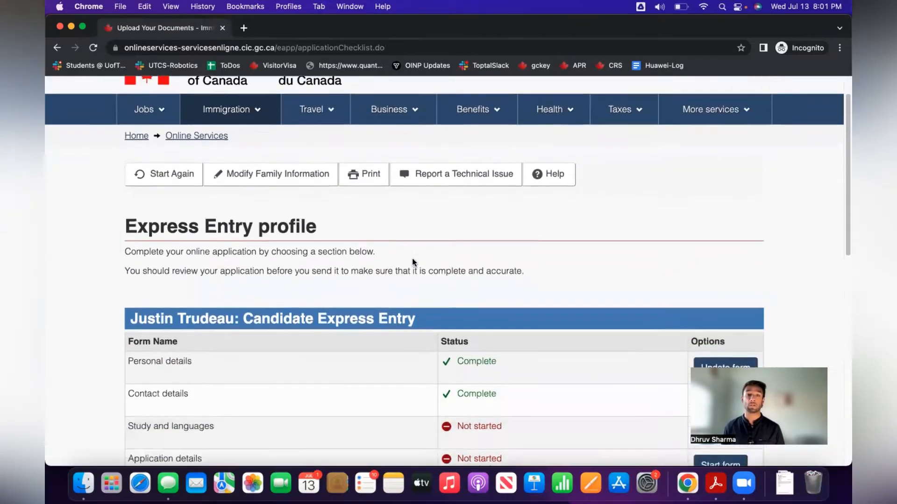
Start the Study and languages form and choose Yes for finishing high school or higher education.
scroll(412, 262, "down", 5)
left_click(720, 326)
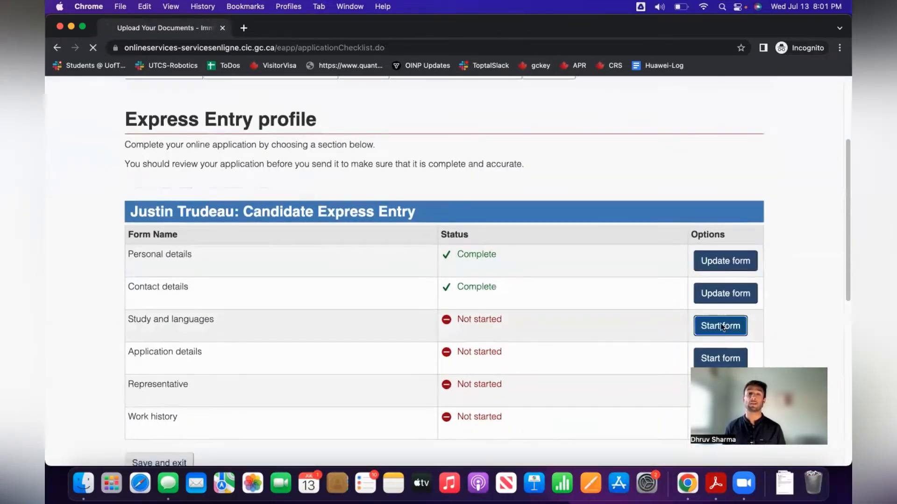
scroll(565, 283, "down", 1)
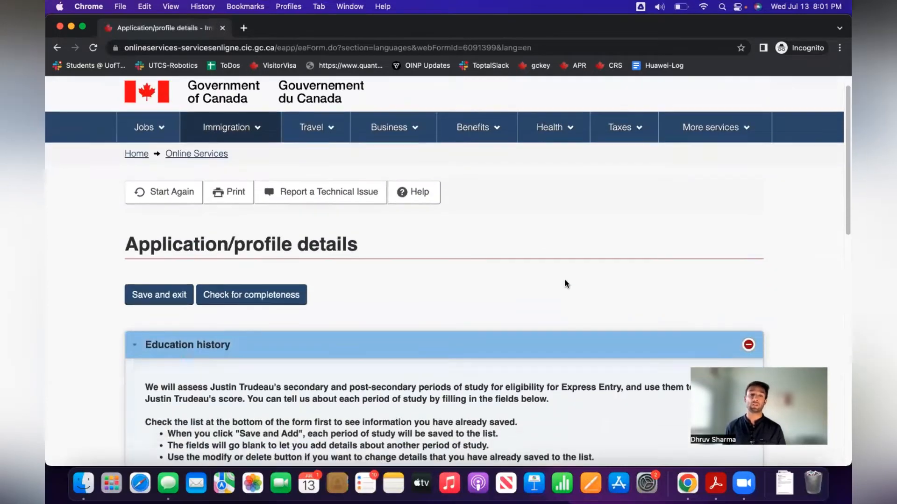
scroll(565, 284, "down", 10)
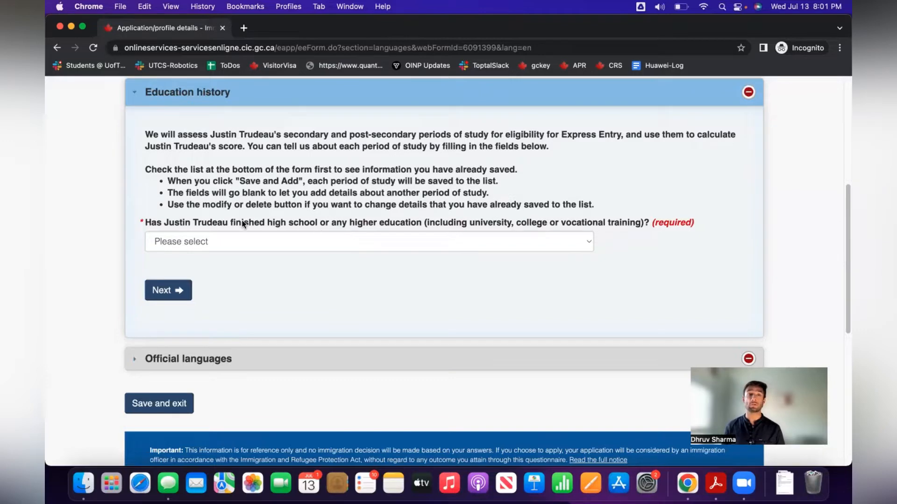
left_click(369, 240)
left_click(344, 255)
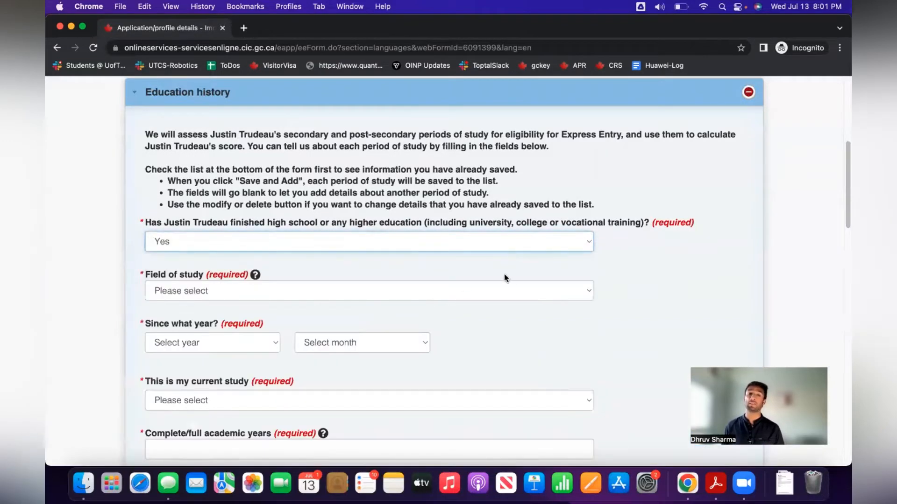
scroll(509, 275, "down", 10)
scroll(344, 186, "up", 8)
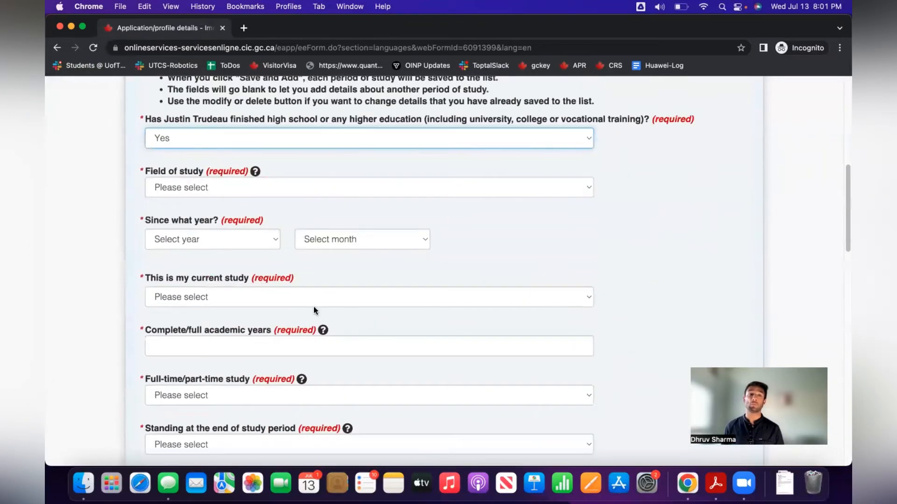
scroll(316, 304, "down", 7)
scroll(316, 302, "down", 4)
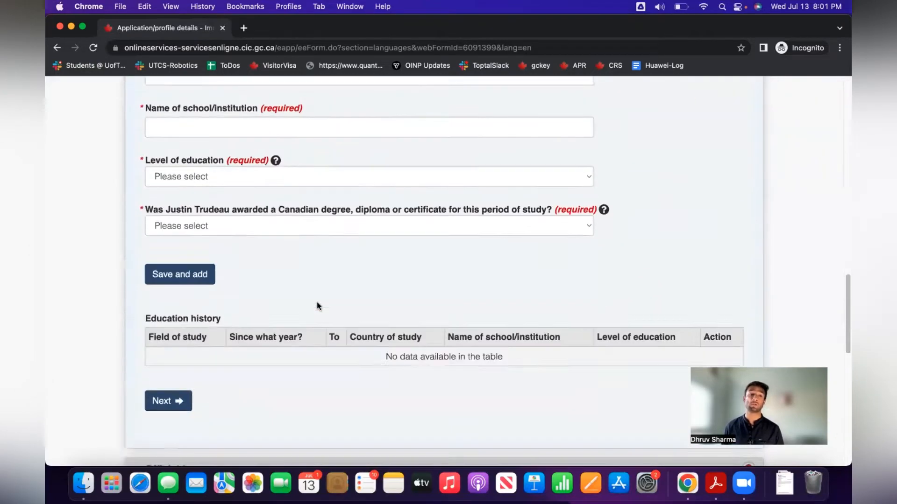
scroll(316, 302, "up", 12)
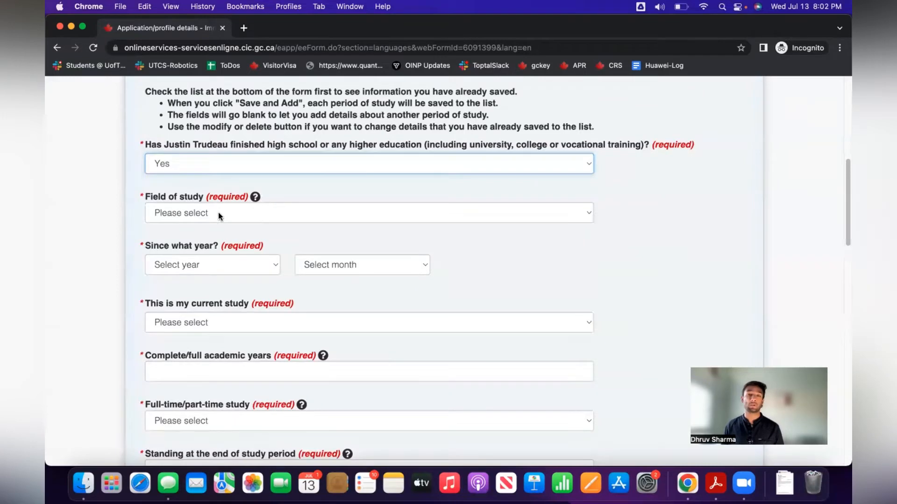
Set the field of study to Science, Applied.
left_click(220, 215)
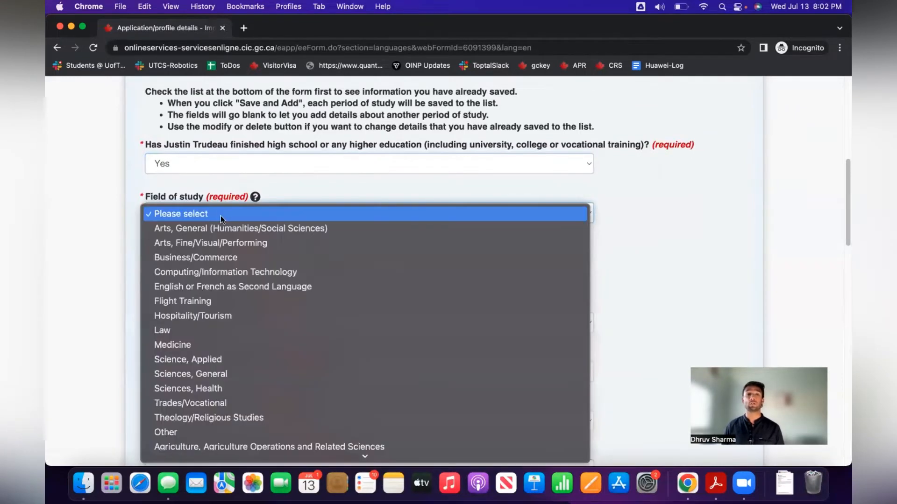
left_click(246, 360)
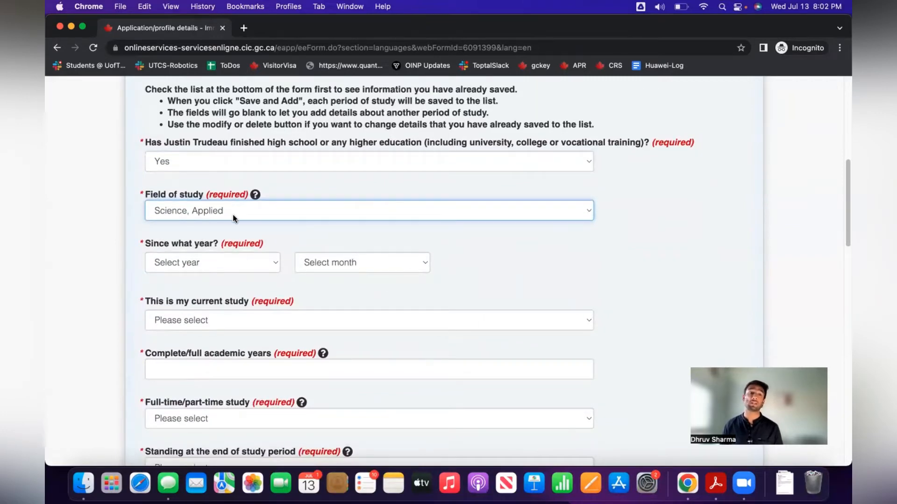
scroll(235, 217, "up", 1)
scroll(282, 259, "down", 1)
scroll(274, 260, "down", 2)
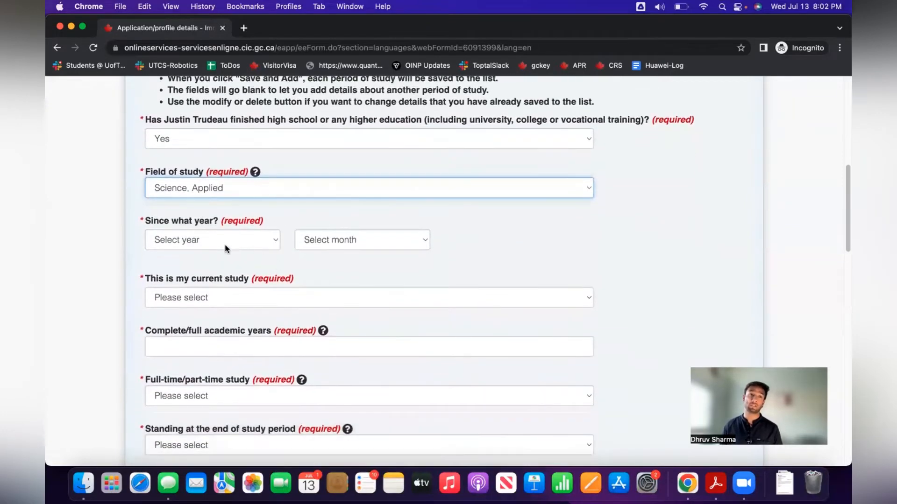
Set the study start date to August 2014 and mark it as not current.
left_click(224, 242)
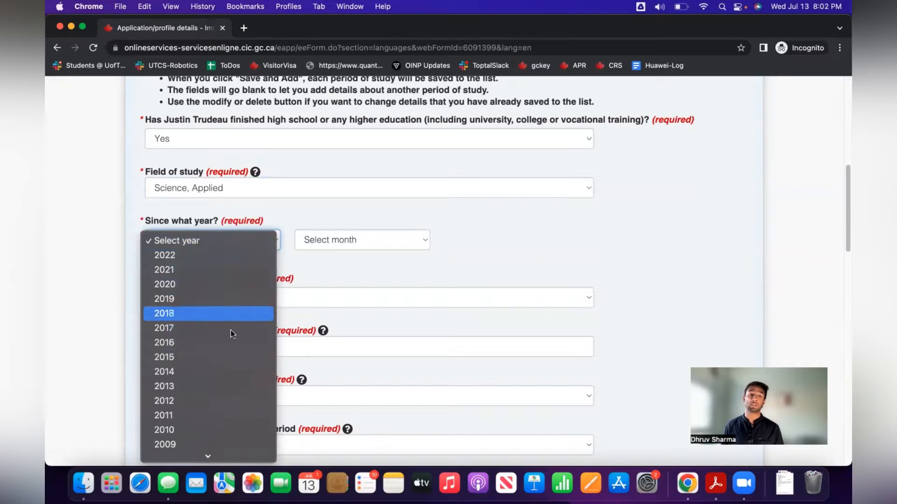
left_click(224, 370)
left_click(335, 245)
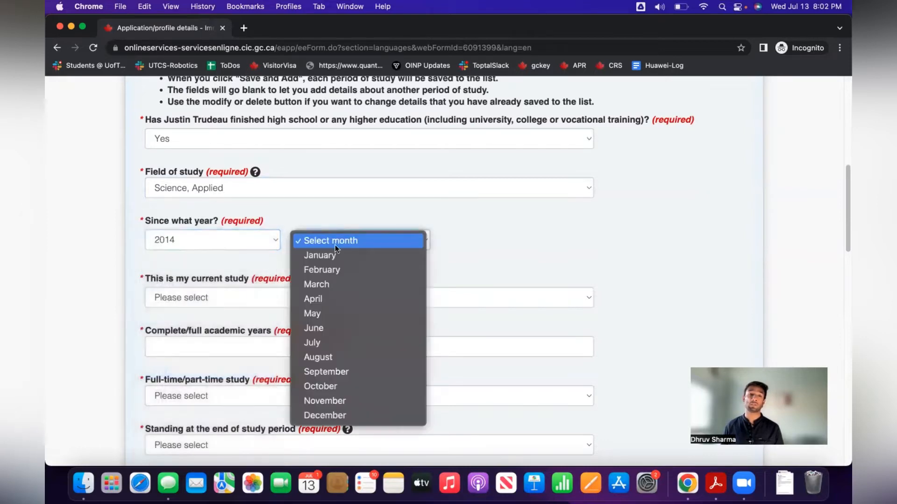
left_click(340, 355)
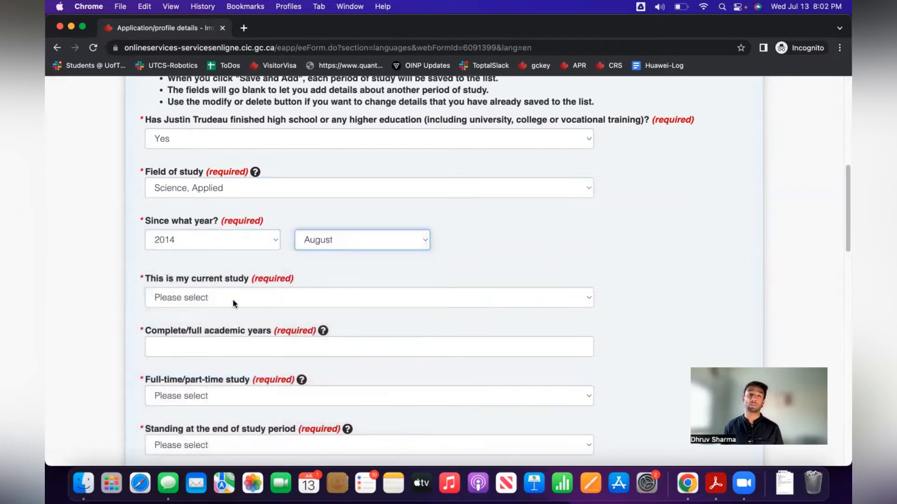
left_click(235, 303)
left_click(224, 327)
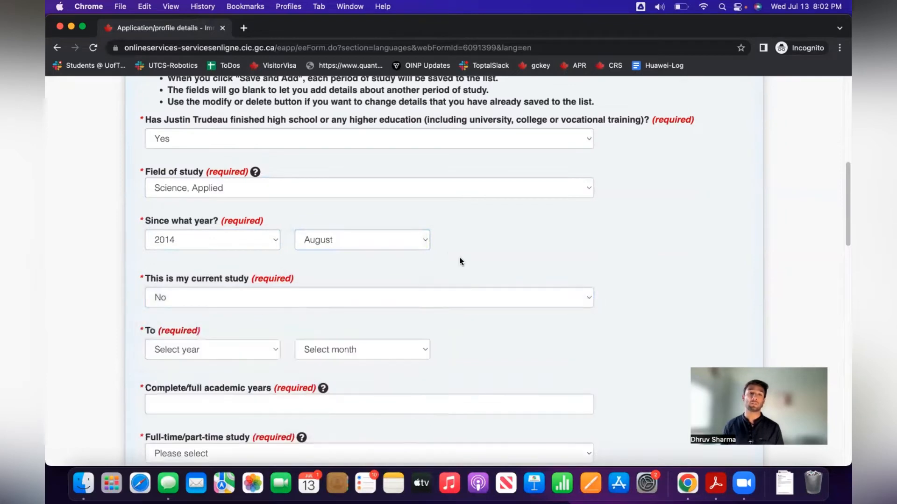
Set the end date to May 2018 with 4 full academic years.
scroll(255, 304, "down", 2)
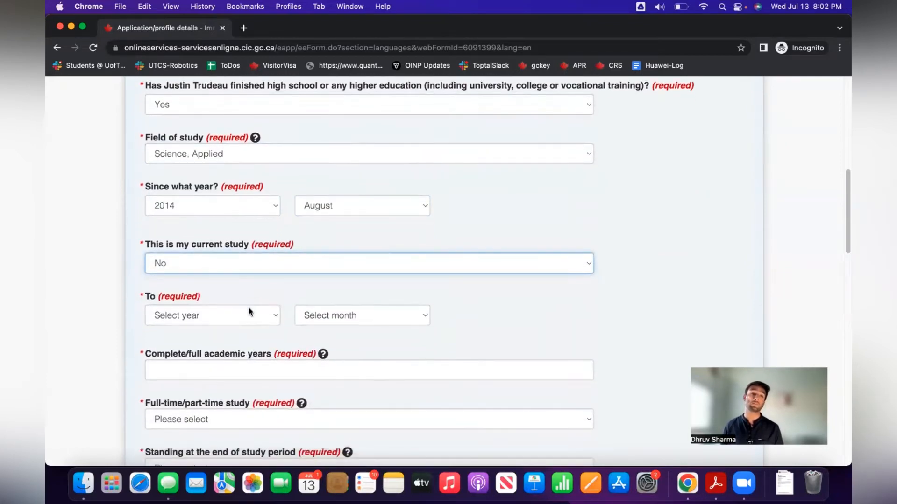
left_click(217, 317)
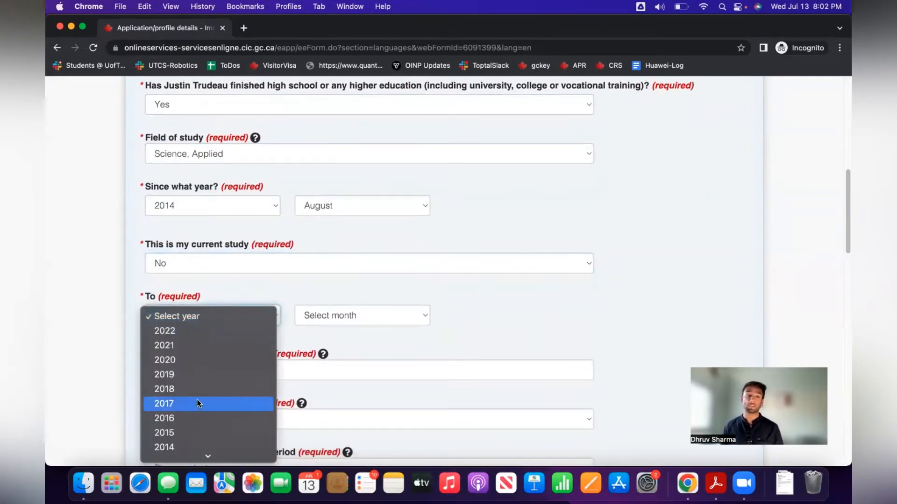
left_click(208, 388)
left_click(374, 322)
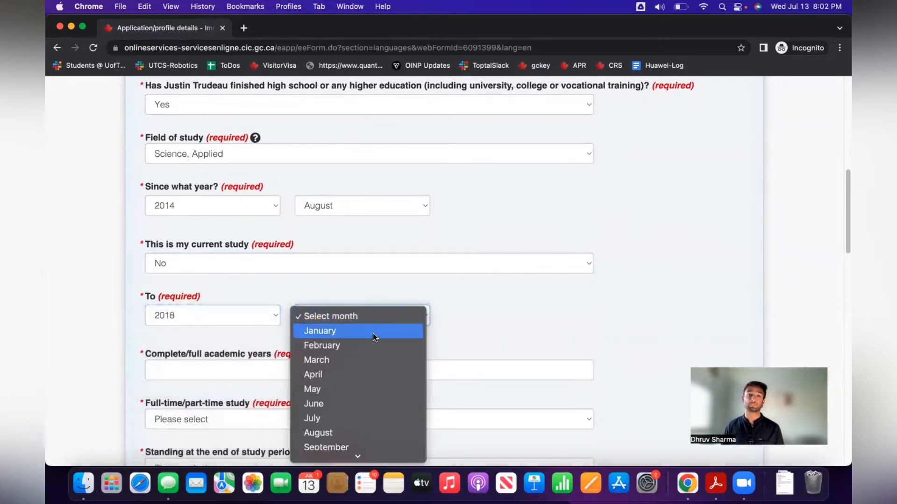
left_click(357, 389)
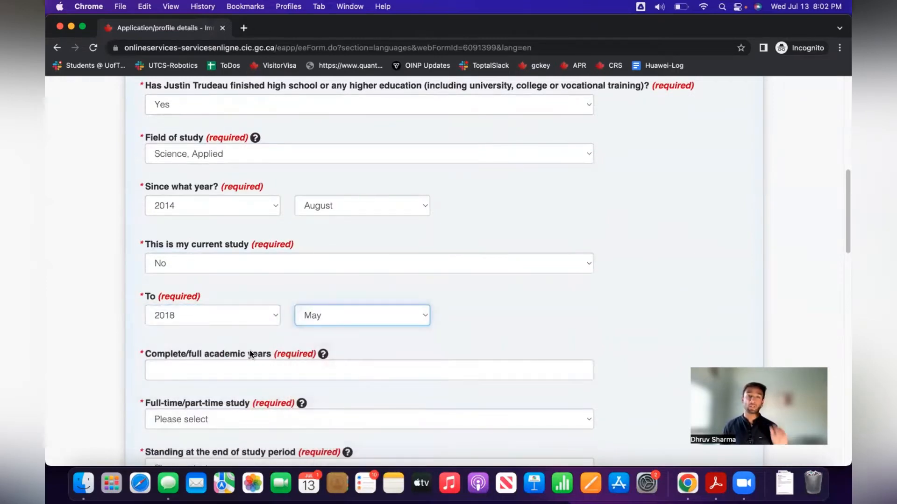
left_click(237, 373)
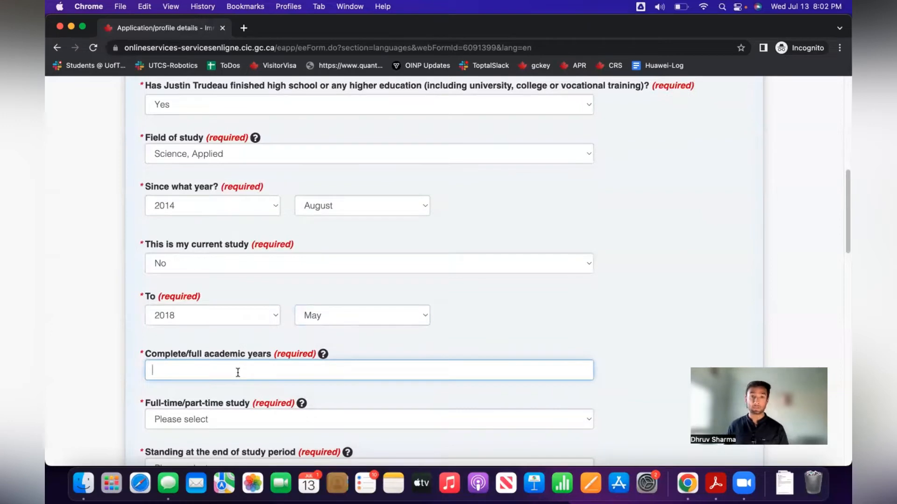
type("4")
left_click(520, 309)
Mark the study as Full Time with a certificate, diploma or degree awarded.
scroll(520, 310, "down", 3)
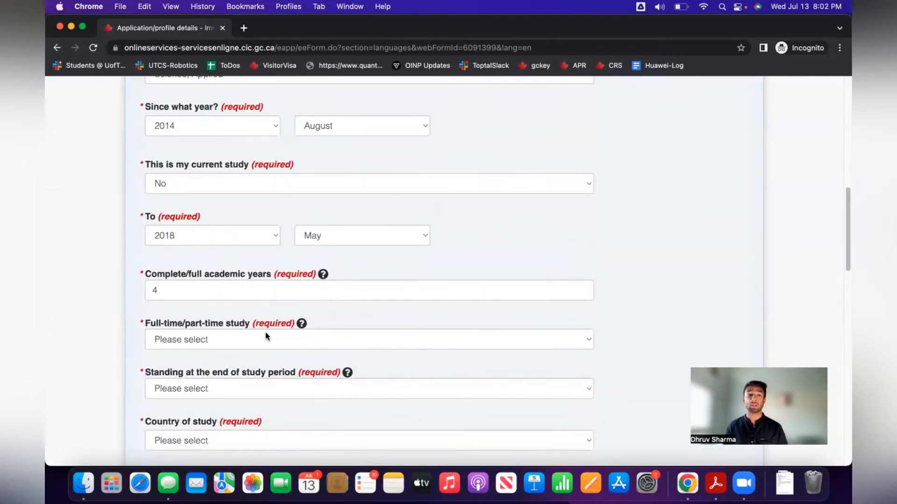
left_click(265, 333)
left_click(240, 354)
scroll(491, 317, "down", 2)
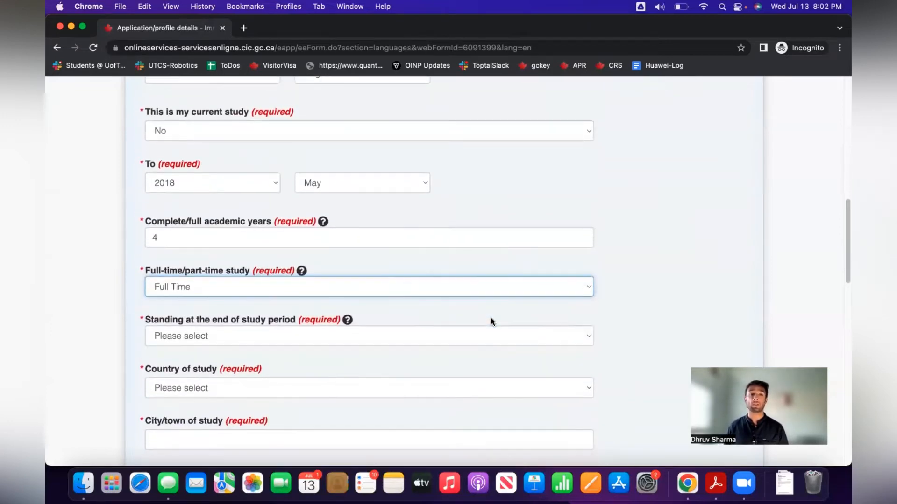
scroll(490, 318, "down", 1)
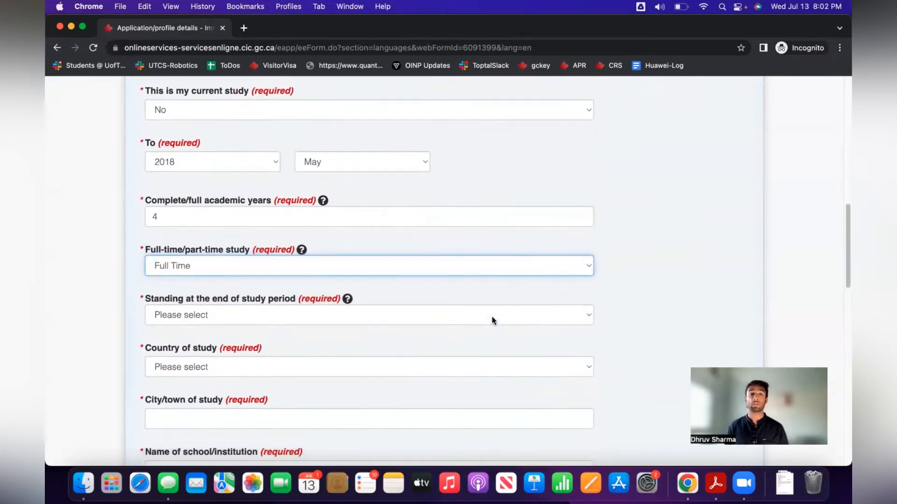
left_click(246, 310)
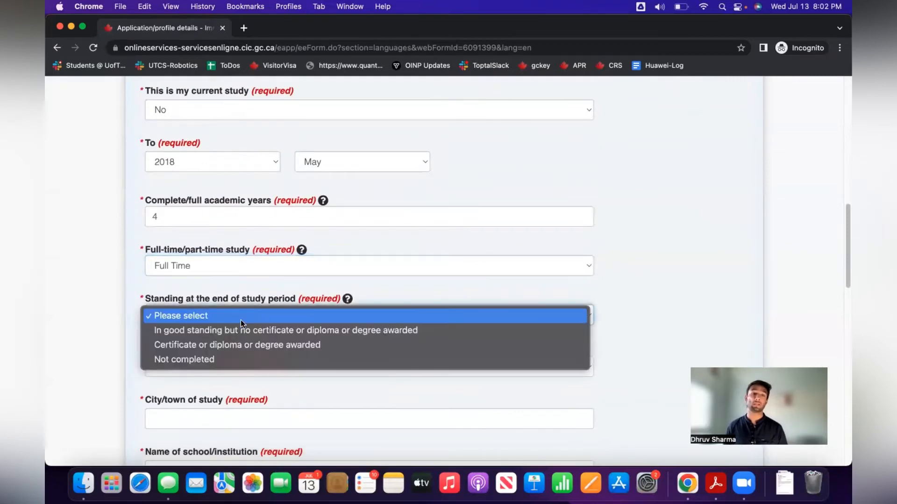
left_click(244, 346)
scroll(326, 340, "down", 3)
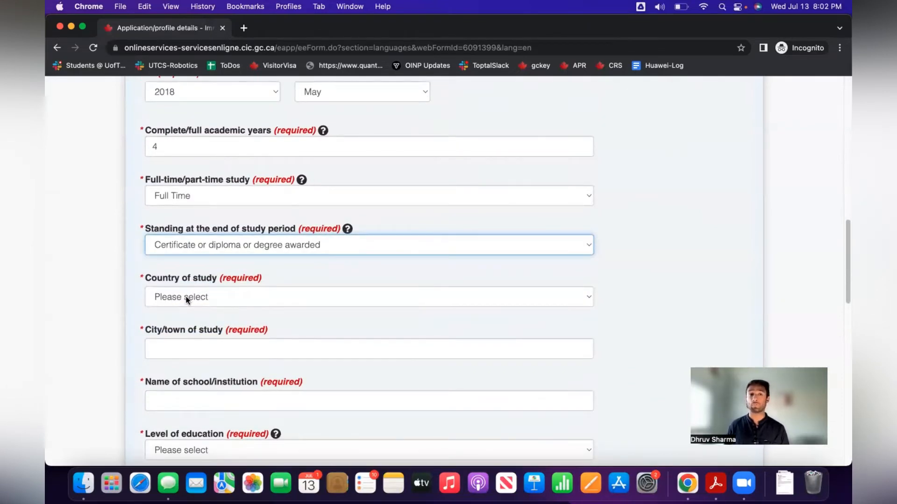
Set the country of study to India and the city to Amritsar.
left_click(186, 298)
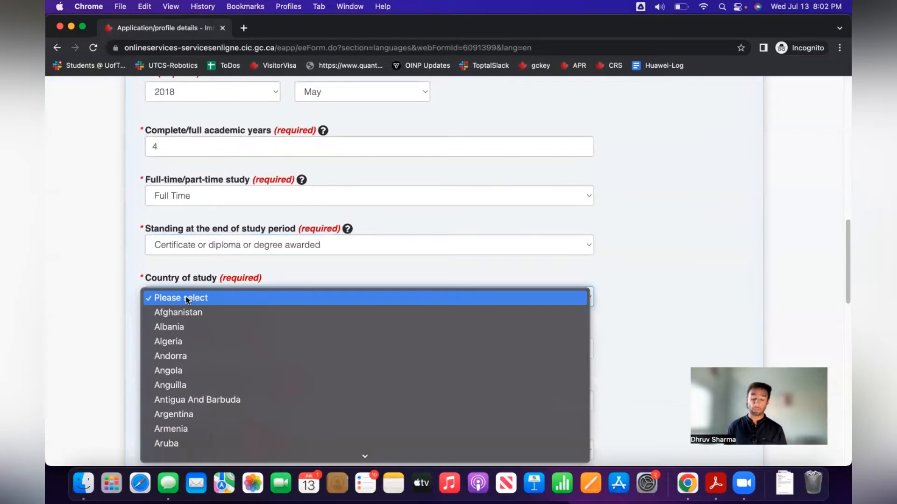
type("in")
key("Return")
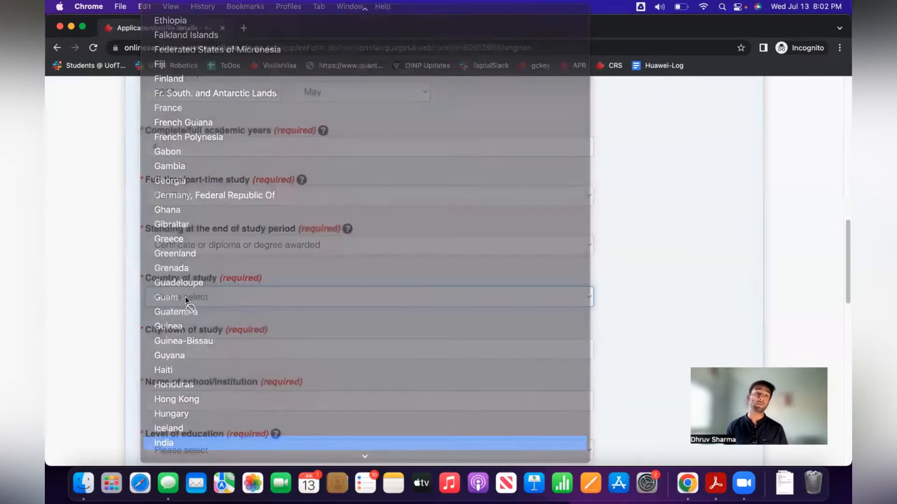
scroll(301, 339, "down", 1)
left_click(263, 334)
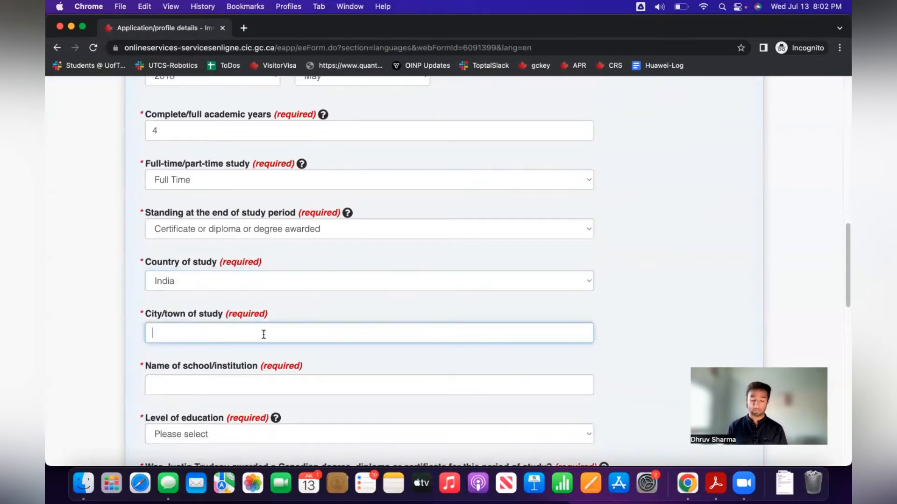
type("a")
key("BackSpace")
type("Amritsar")
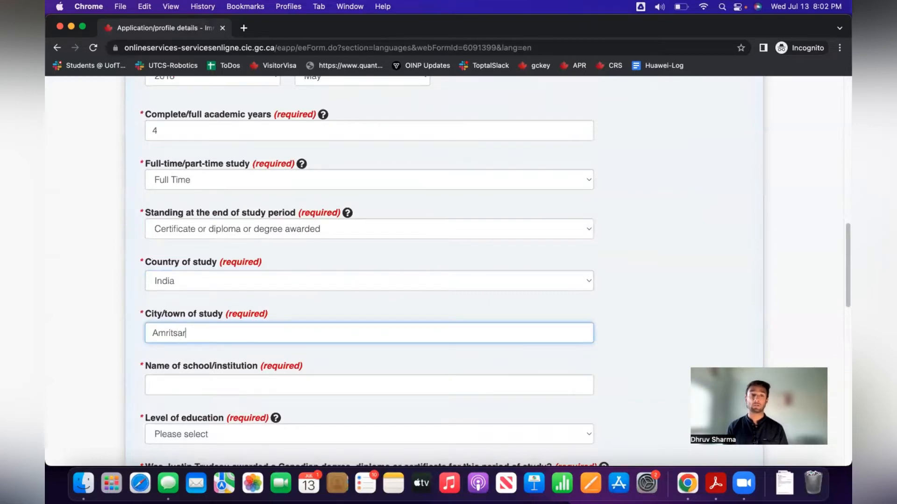
Enter Guru Nanak Dev University as the school name.
key("Tab")
type("Guru na")
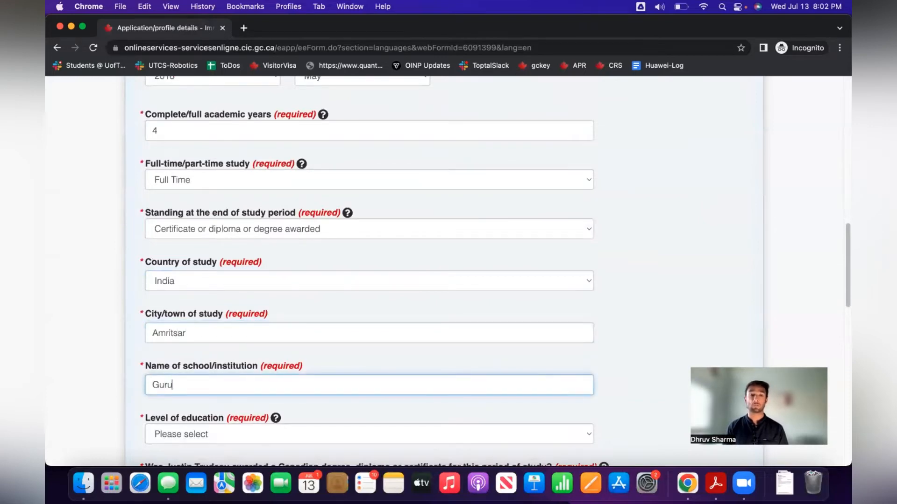
key("BackSpace")
key("BackSpace")
type("Nanak Dv")
key("BackSpace")
type("ev University")
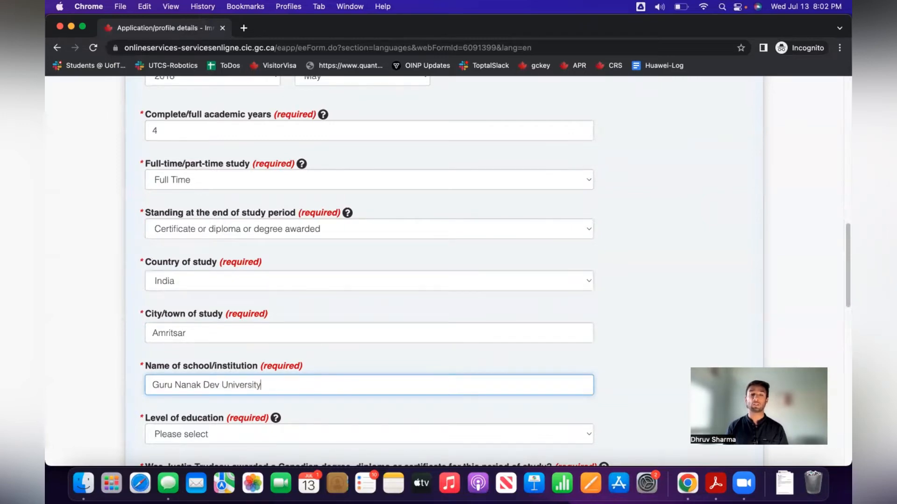
key("Tab")
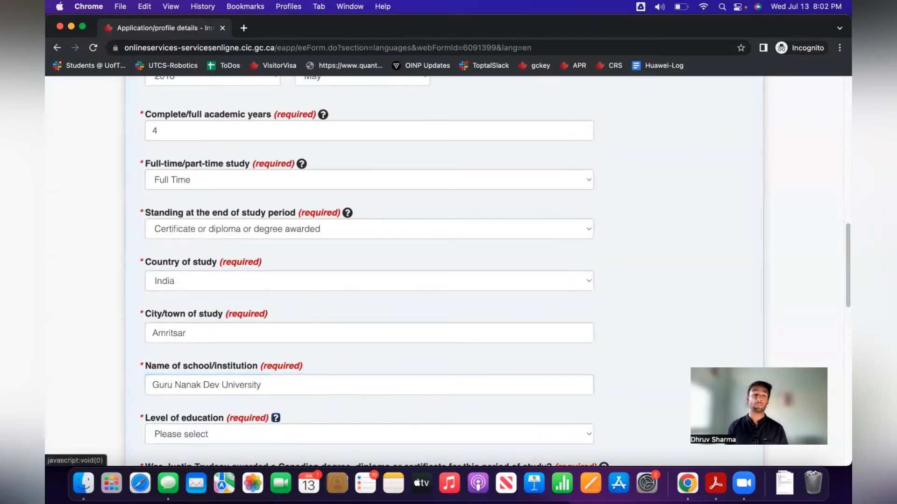
scroll(262, 334, "down", 5)
Choose Bachelor's degree as education level, No for a Canadian credential, and Yes for an ECA.
left_click(264, 333)
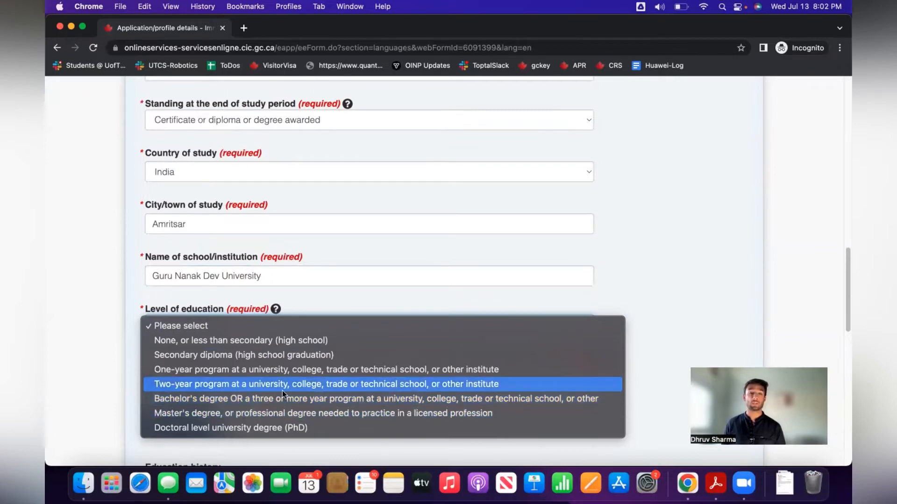
left_click(323, 398)
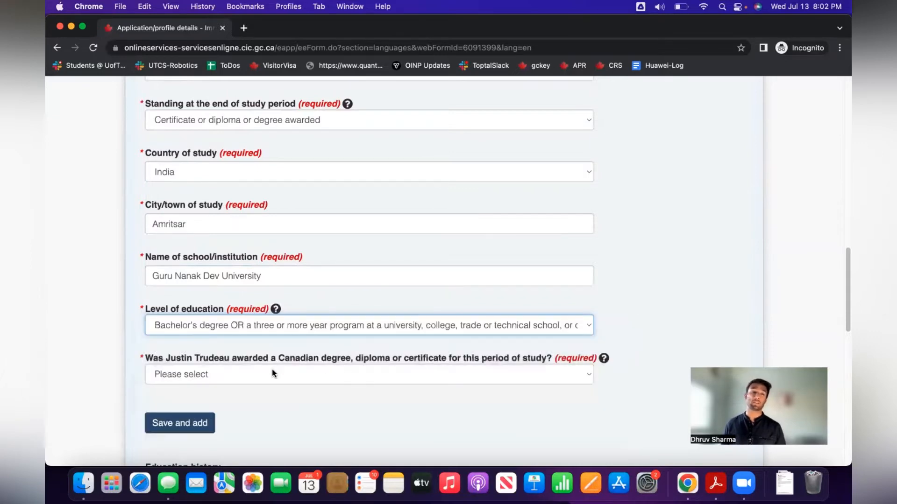
scroll(311, 418, "down", 2)
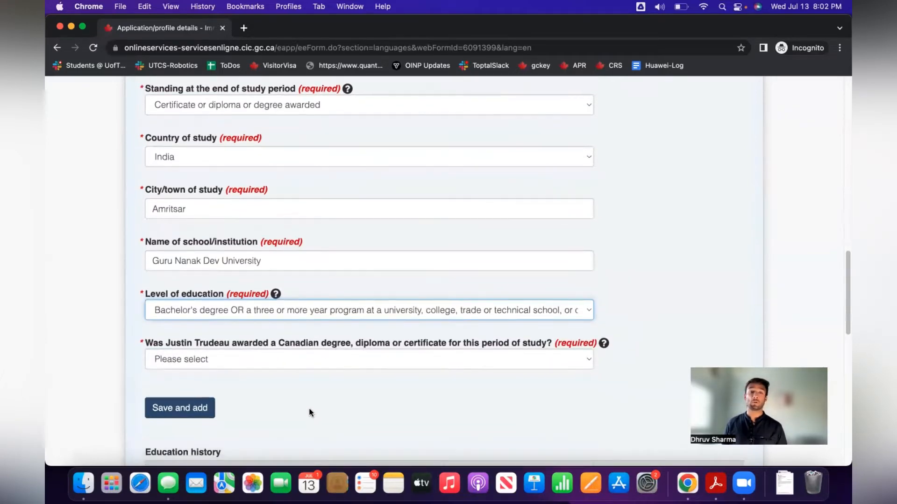
left_click(330, 344)
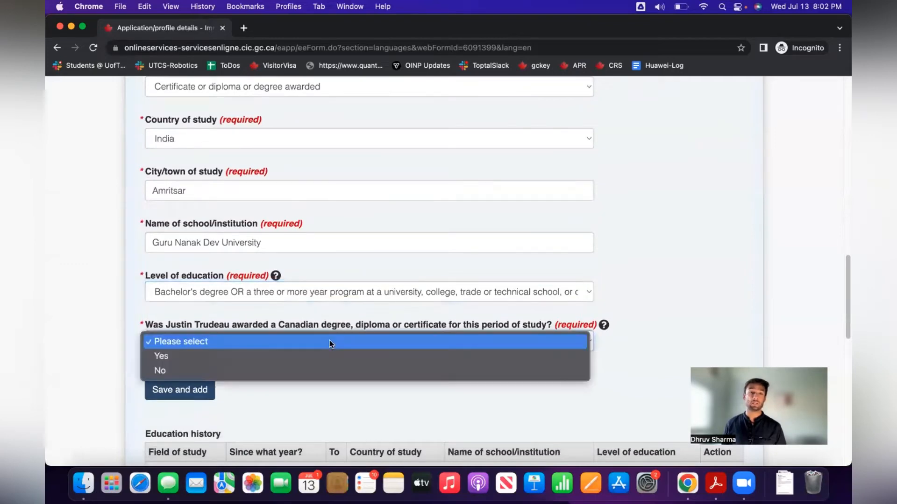
left_click(321, 372)
scroll(320, 364, "down", 3)
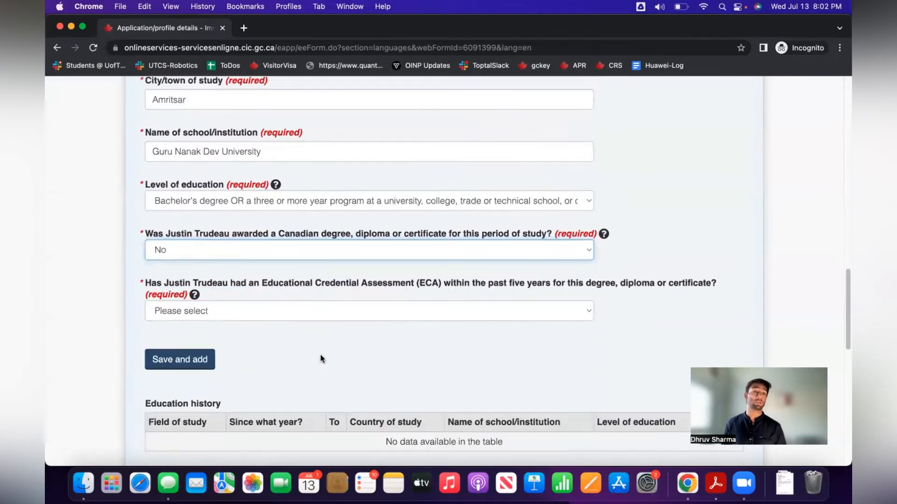
left_click(267, 312)
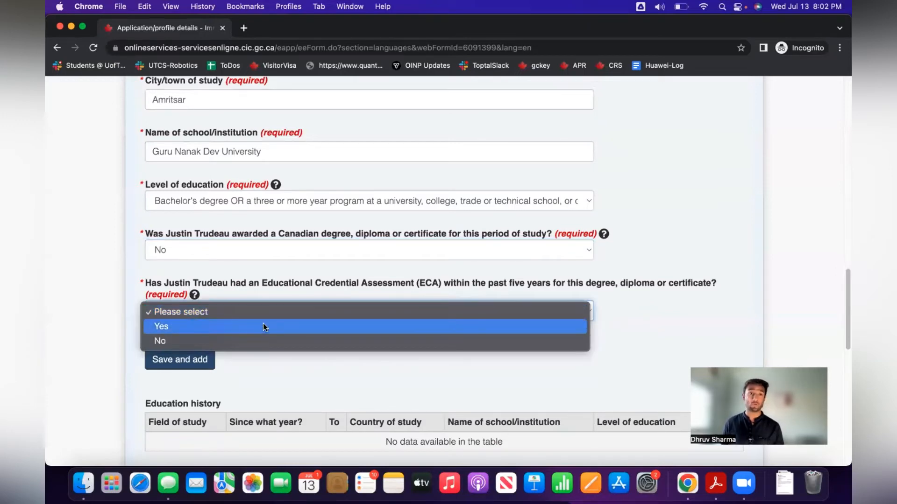
left_click(263, 326)
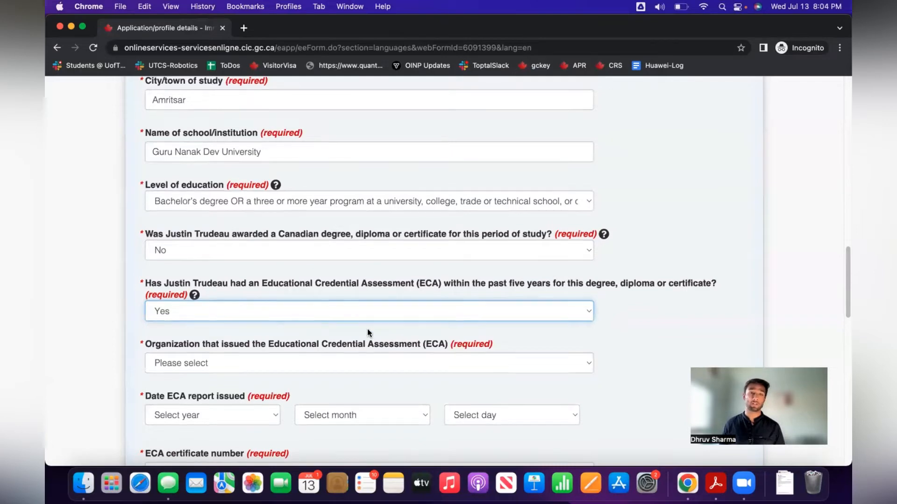
Choose World Education Services as the ECA issuer with report date 2022 January 01.
scroll(368, 331, "down", 5)
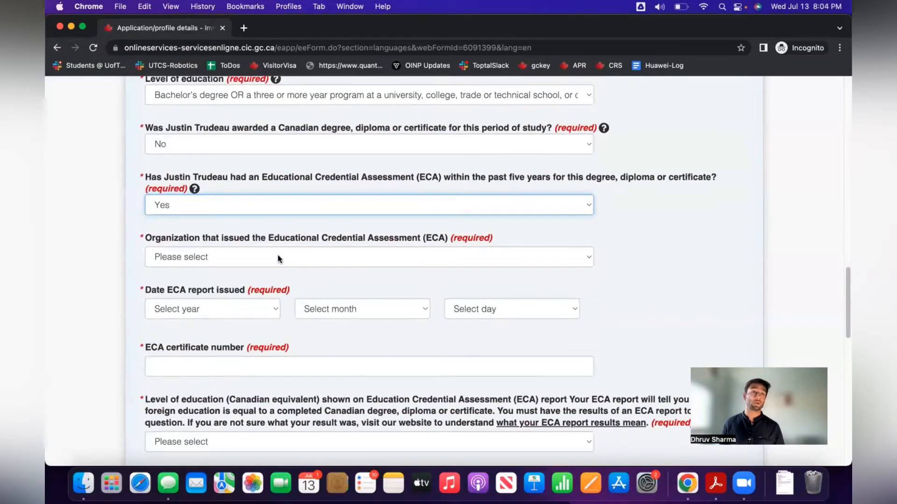
left_click(277, 257)
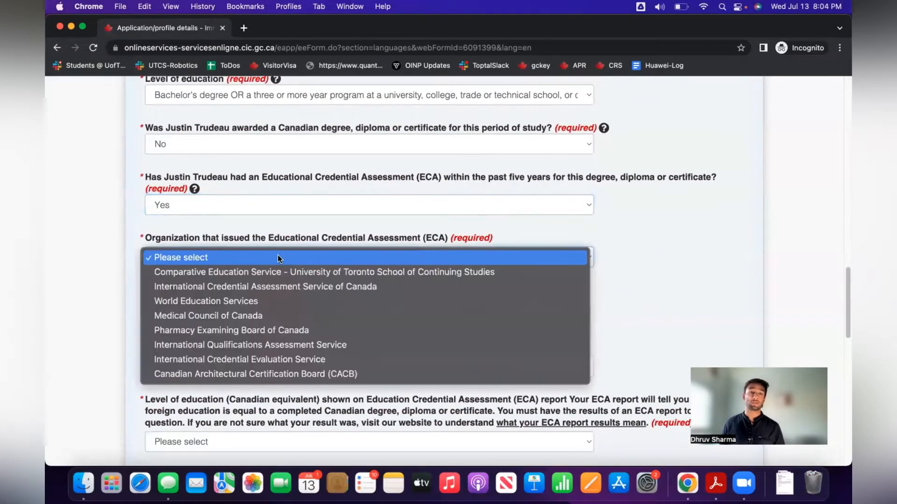
left_click(293, 299)
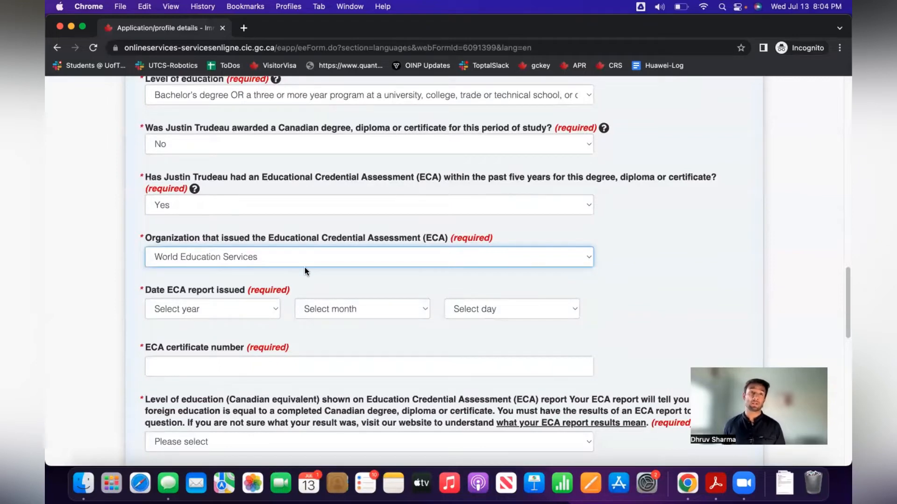
scroll(303, 268, "down", 2)
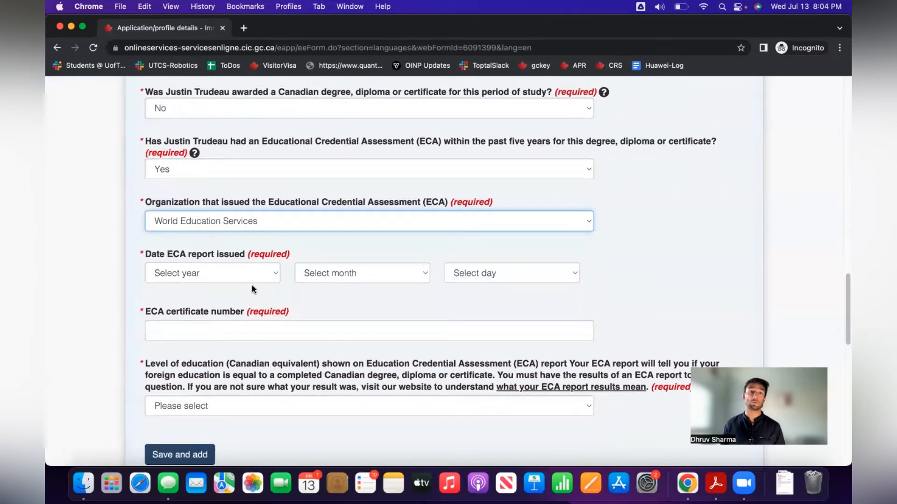
scroll(252, 289, "down", 3)
left_click(236, 212)
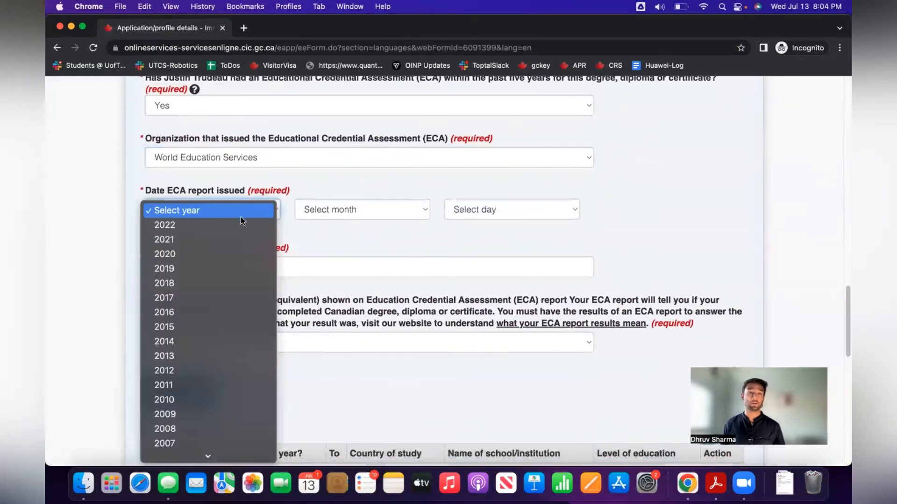
left_click(243, 224)
left_click(355, 208)
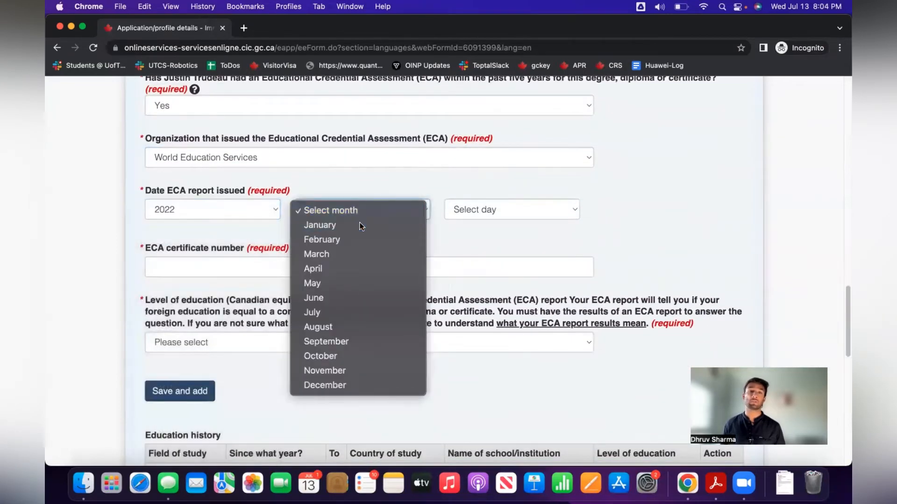
left_click(360, 223)
left_click(484, 213)
left_click(457, 225)
Enter the ECA certificate number and pick Bachelor's degree as the Canadian equivalent.
left_click(179, 263)
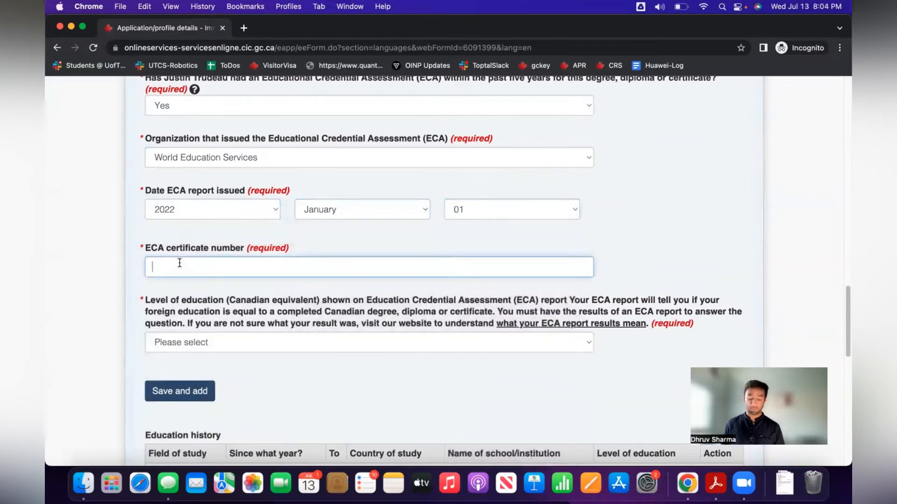
type("IMM")
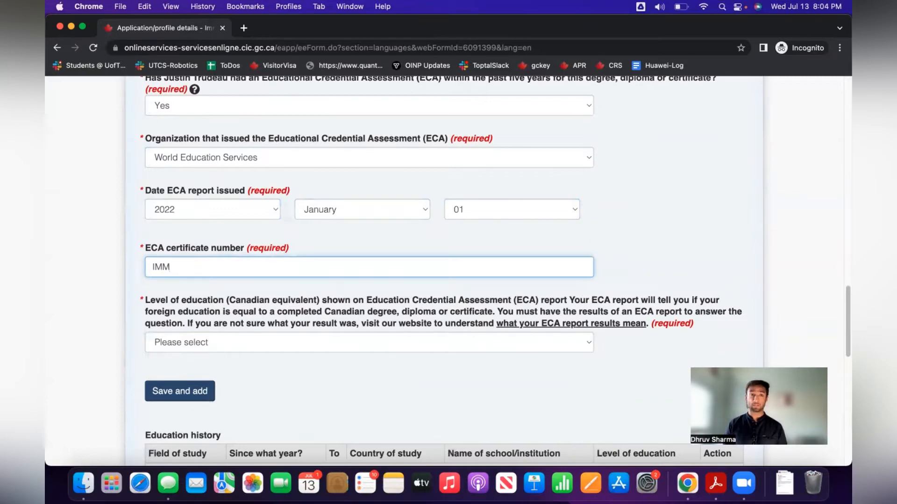
type("47384")
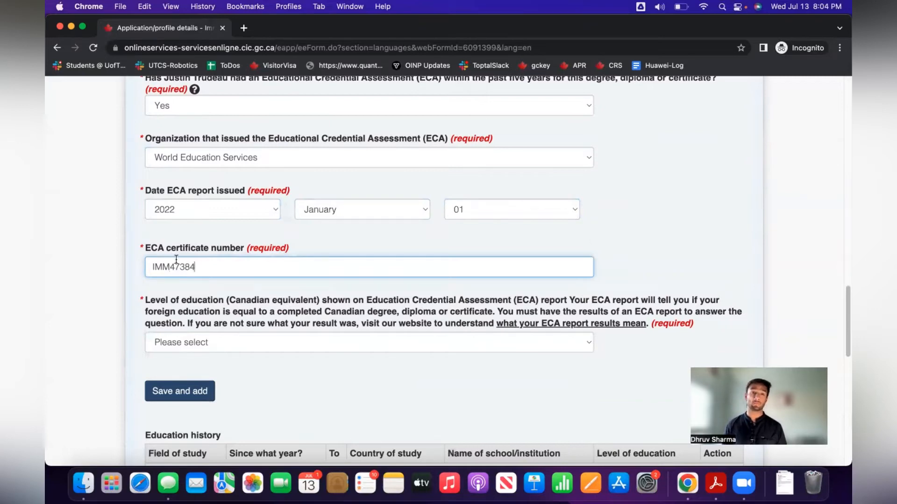
left_click(255, 347)
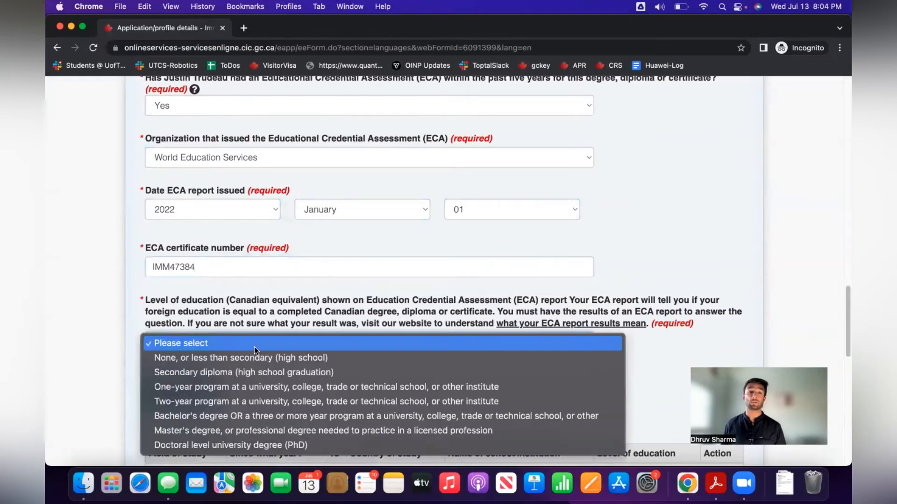
left_click(243, 415)
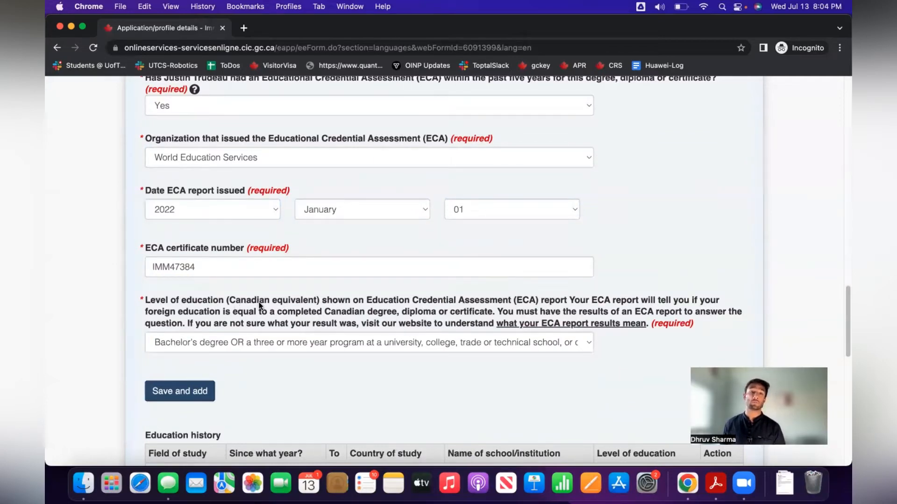
Search the web for 'wes report ircc' in a new tab and show image results.
left_click(246, 28)
type("wes")
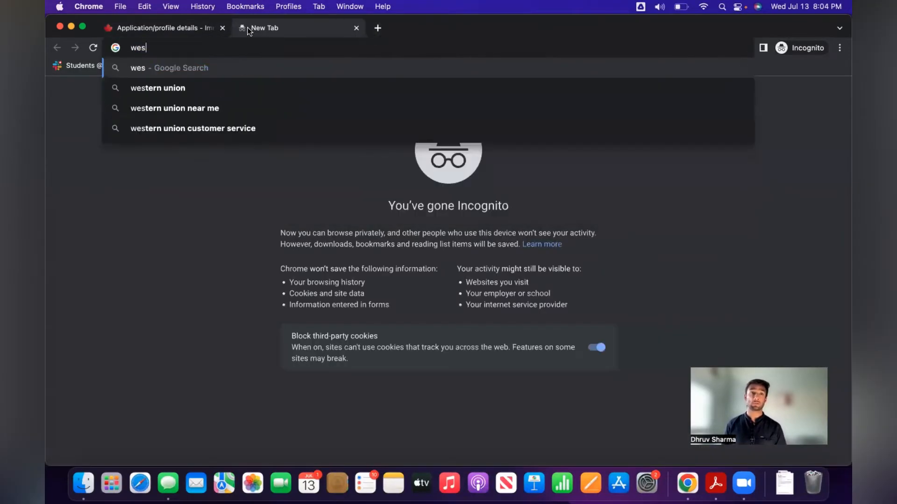
type(" report ircc")
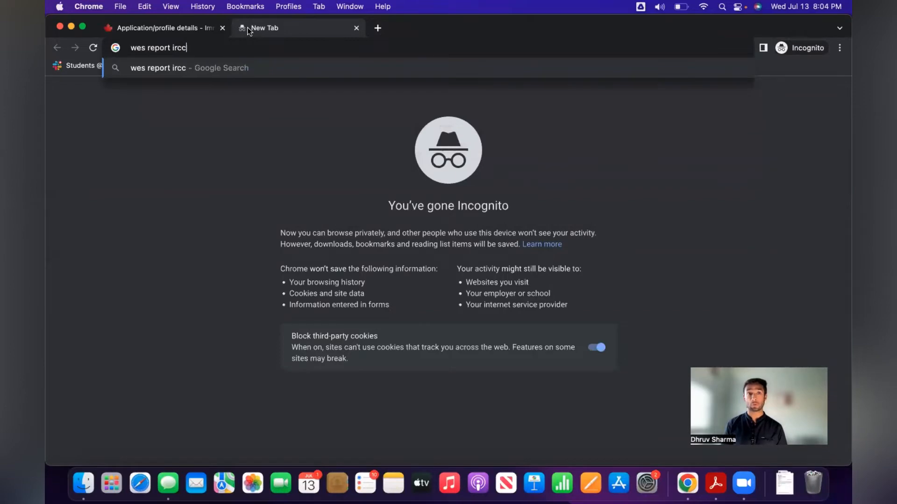
key("Return")
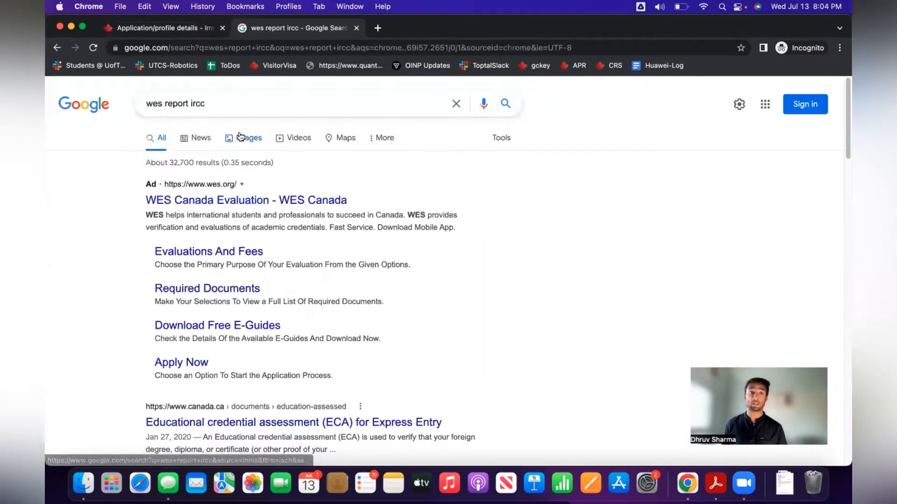
left_click(240, 136)
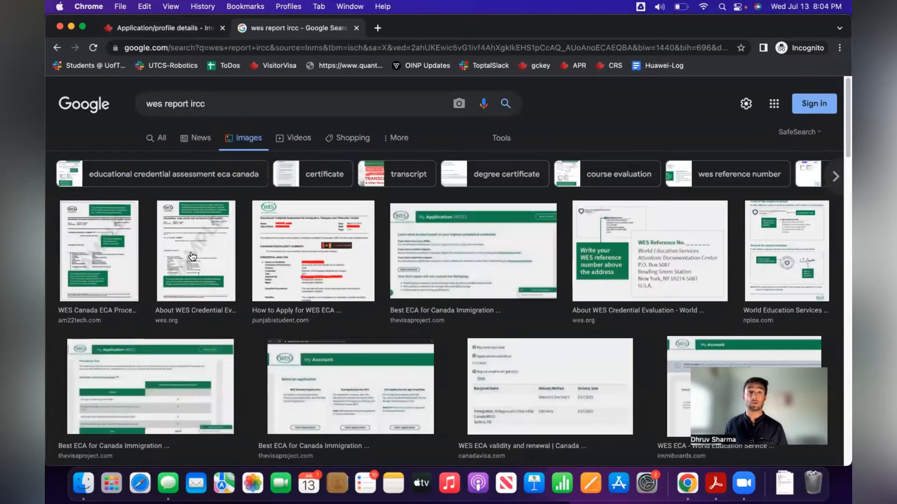
Open the sample WES report image in its own tab, view it, then return to the profile form.
left_click(193, 256)
right_click(627, 207)
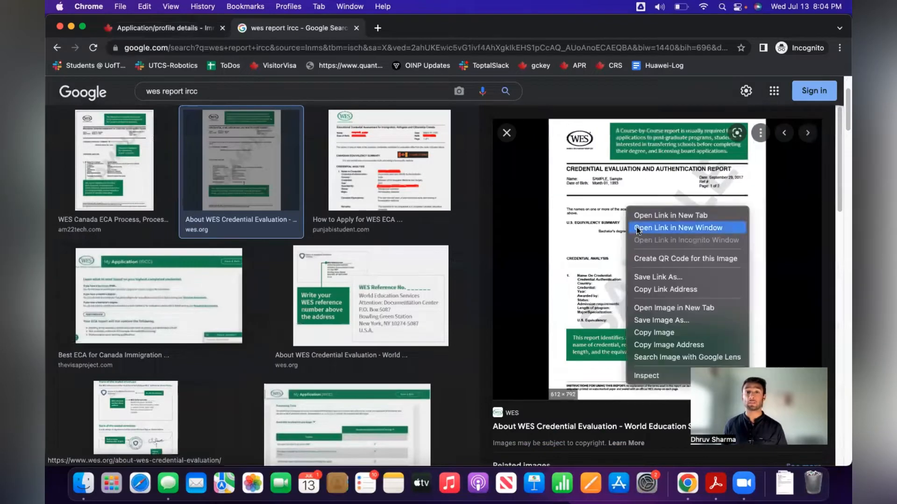
left_click(674, 308)
left_click(408, 29)
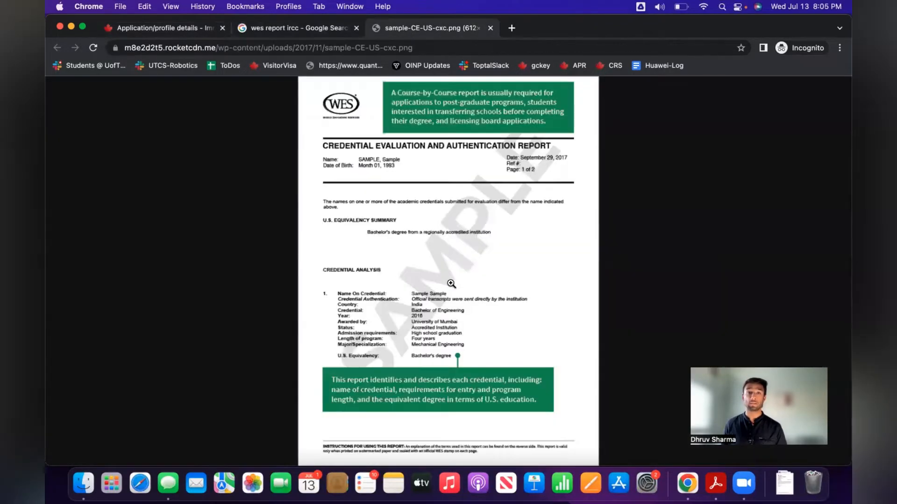
left_click(446, 297)
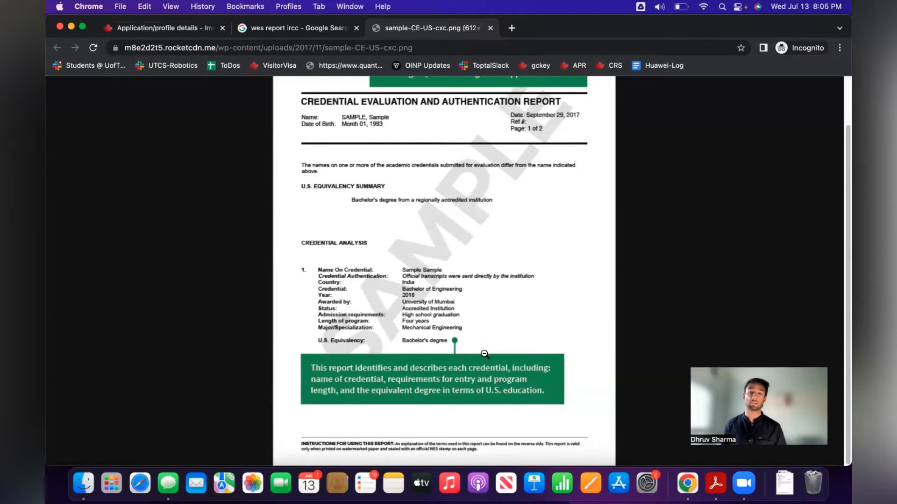
left_click(192, 28)
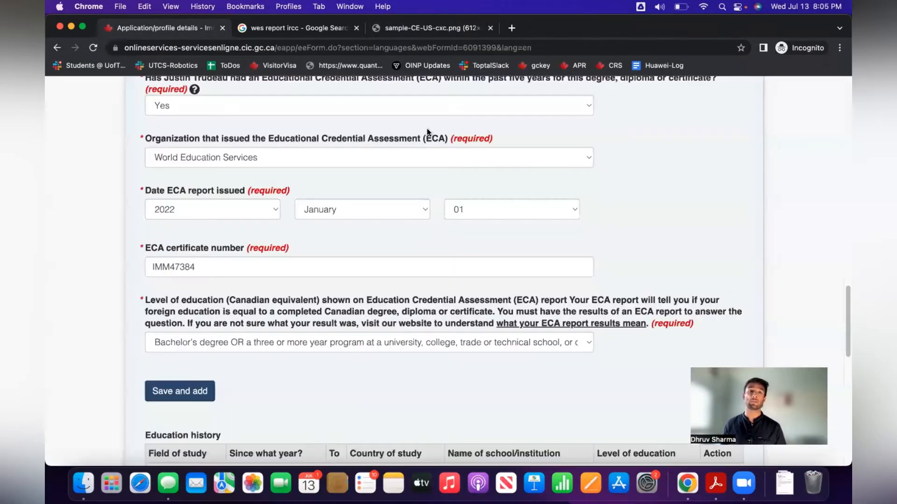
Save the 2014–2018 Guru Nanak Dev University bachelor's entry and return to the blank Field of study list.
scroll(333, 371, "down", 5)
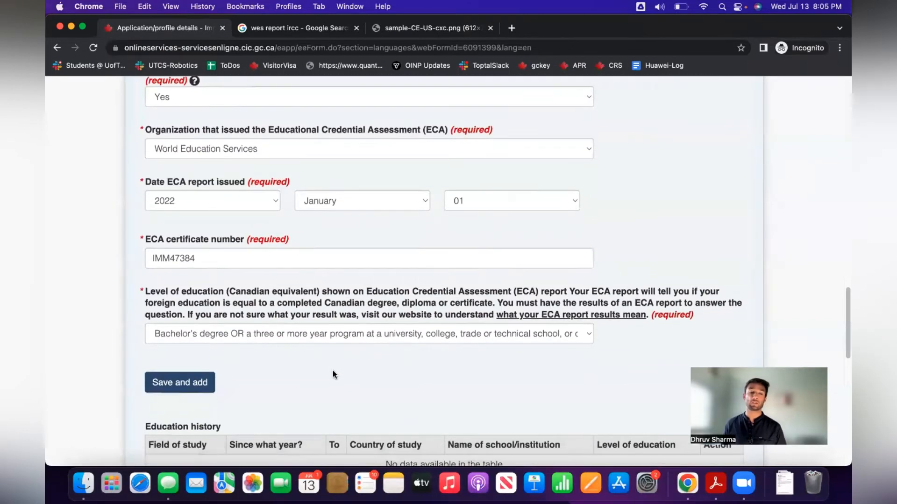
left_click(161, 283)
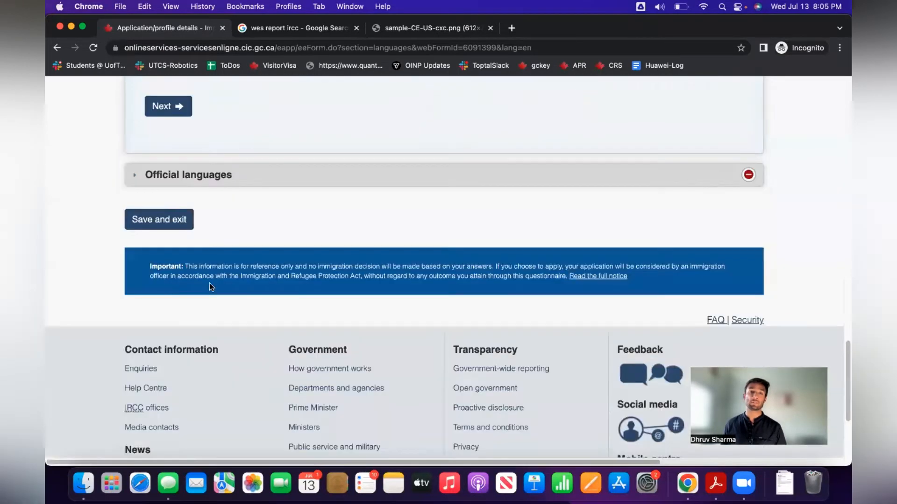
scroll(363, 225, "up", 2)
scroll(363, 229, "up", 3)
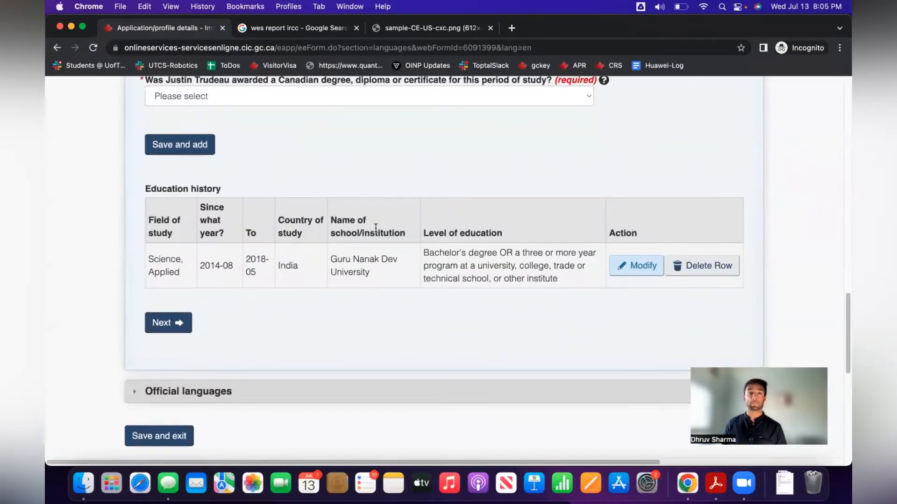
scroll(376, 229, "down", 3)
scroll(378, 227, "up", 4)
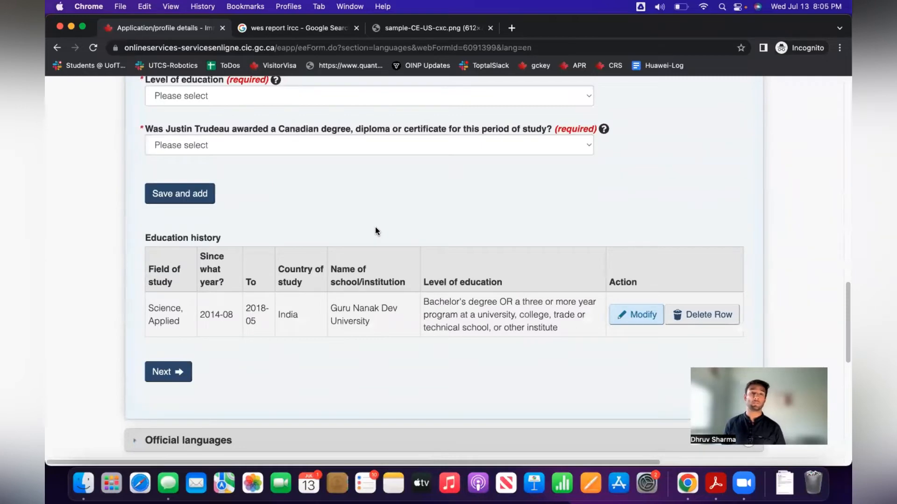
scroll(376, 229, "up", 4)
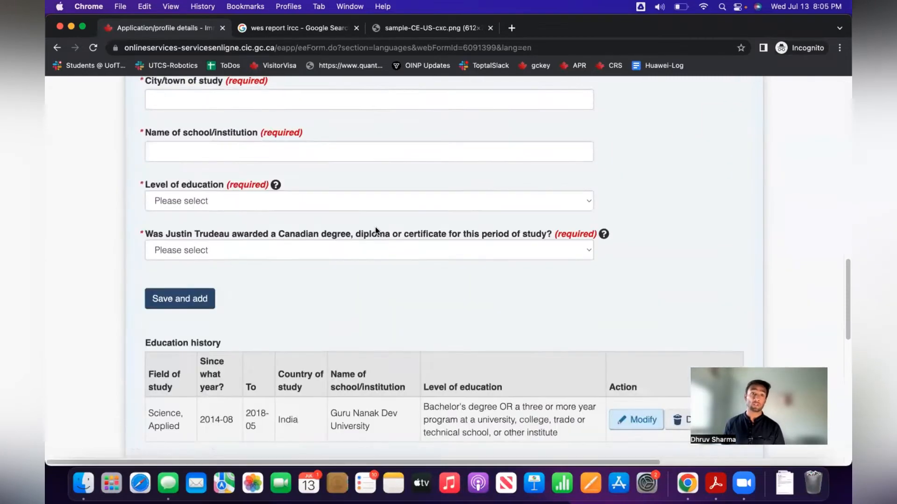
scroll(375, 230, "down", 4)
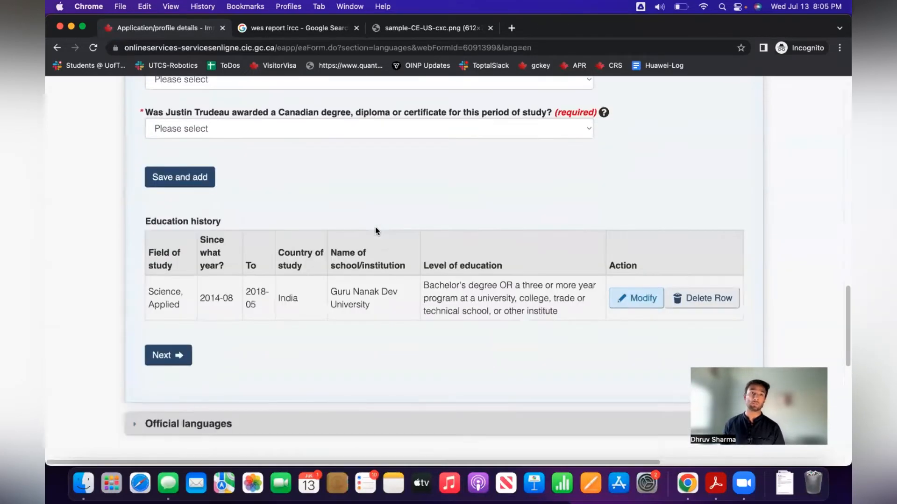
scroll(375, 229, "up", 10)
scroll(375, 227, "up", 5)
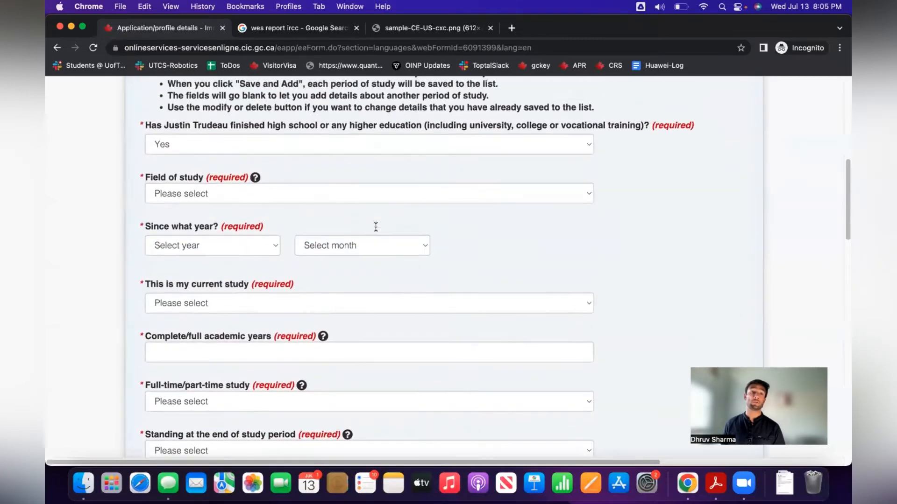
scroll(262, 267, "down", 2)
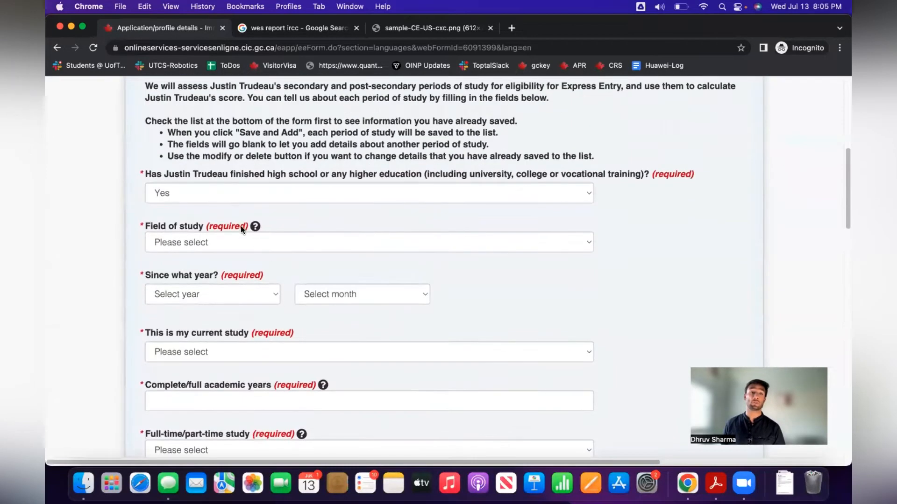
left_click(228, 243)
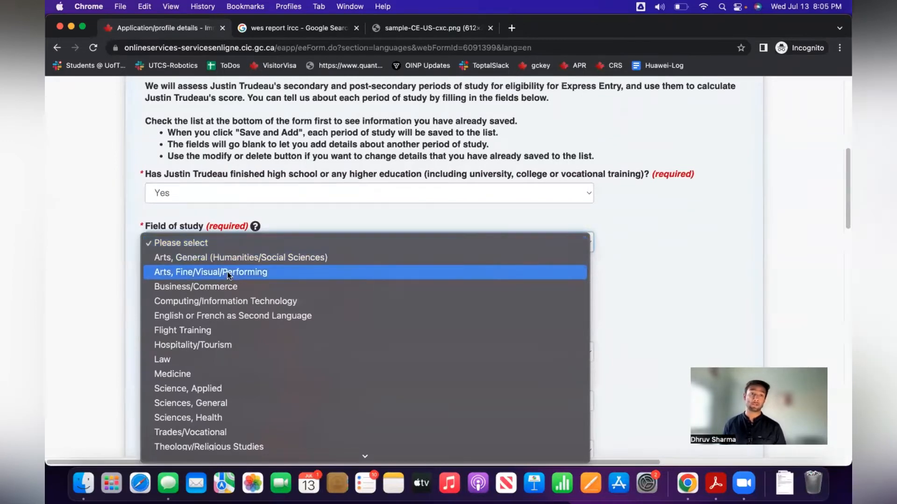
Set the field of study to Business, Management instead of Science, Applied.
left_click(234, 388)
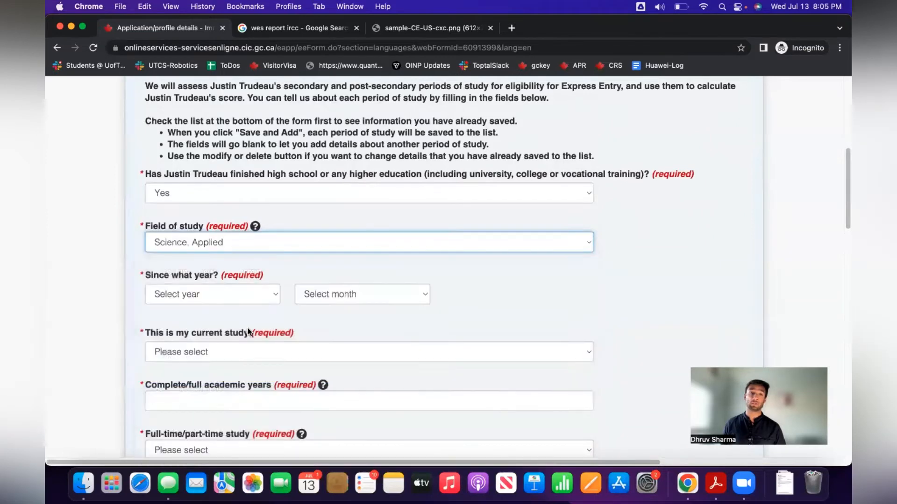
scroll(248, 332, "down", 1)
scroll(249, 332, "down", 1)
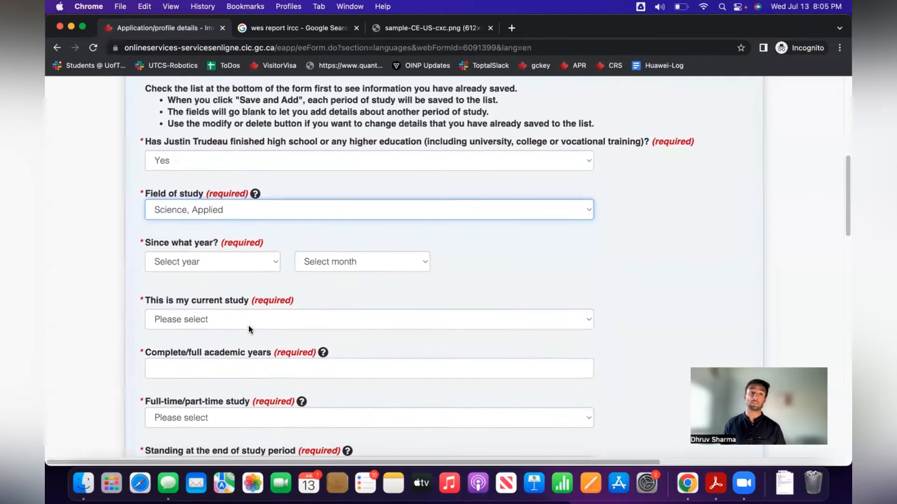
left_click(232, 209)
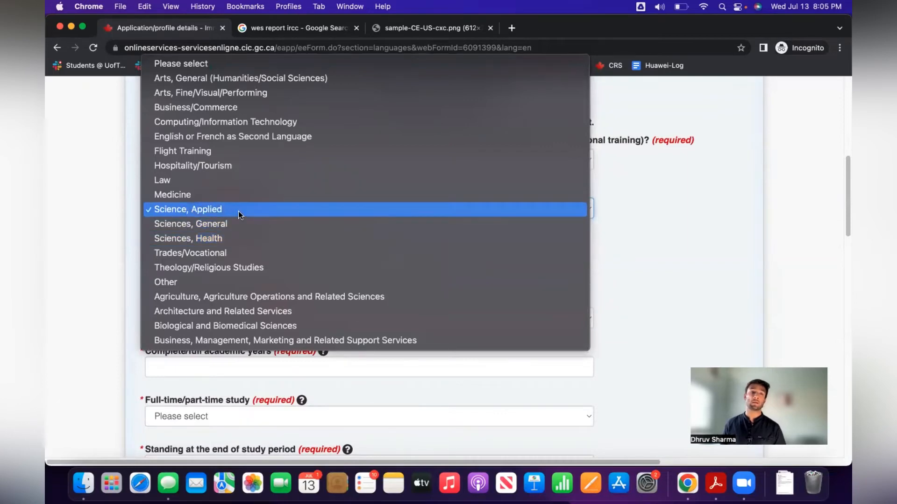
left_click(280, 340)
scroll(267, 287, "down", 2)
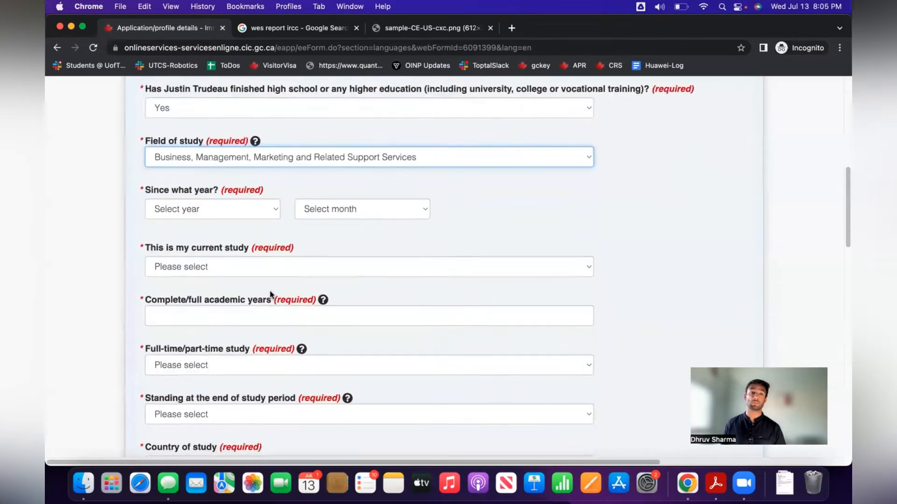
Set study dates from January 2019 to August 2020, marked as not current study.
left_click(234, 182)
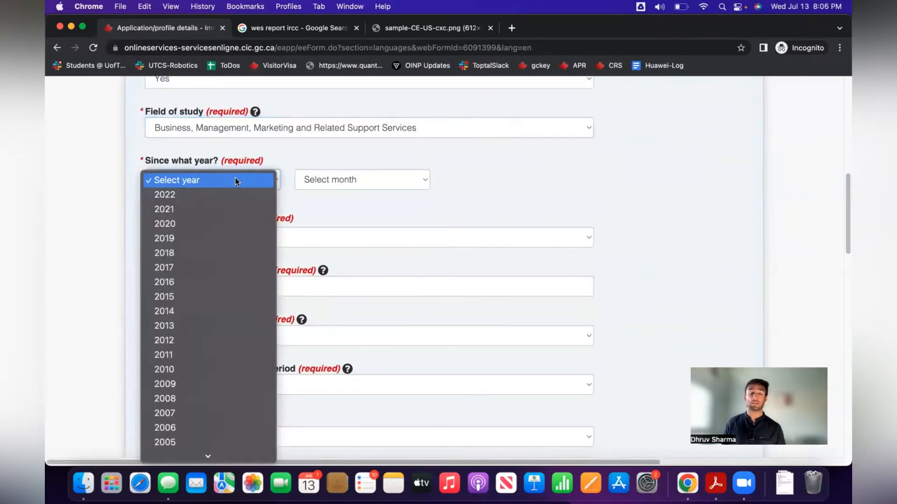
scroll(223, 355, "down", 4)
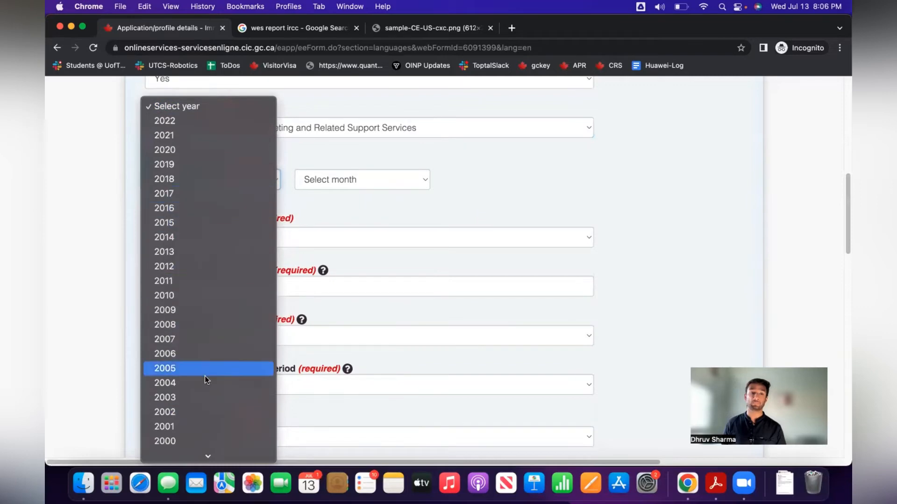
left_click(194, 161)
left_click(323, 173)
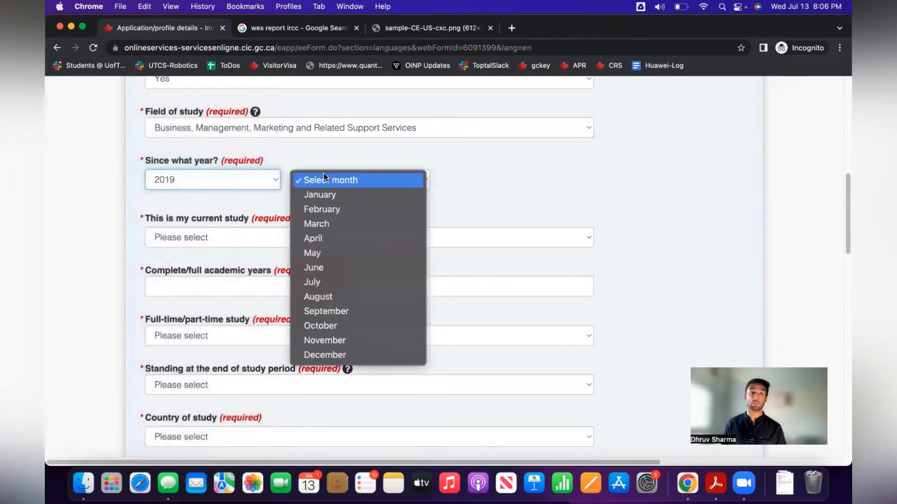
left_click(330, 198)
left_click(265, 237)
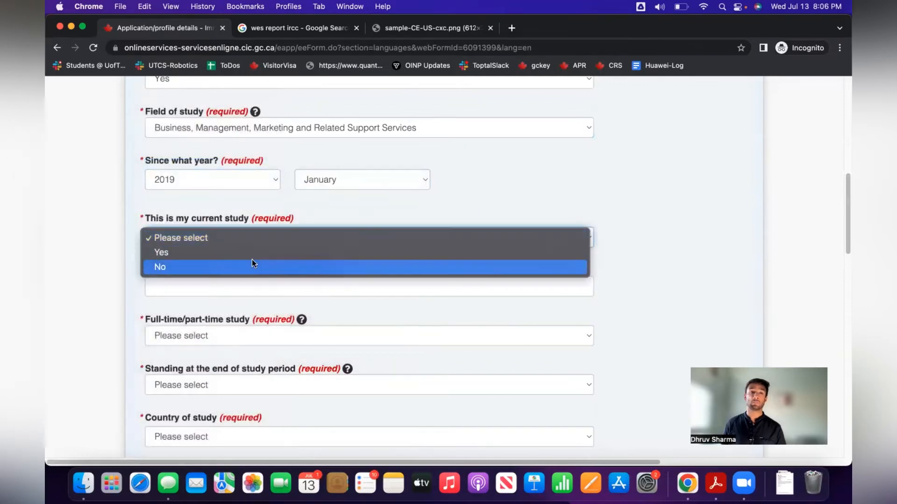
left_click(252, 259)
left_click(176, 294)
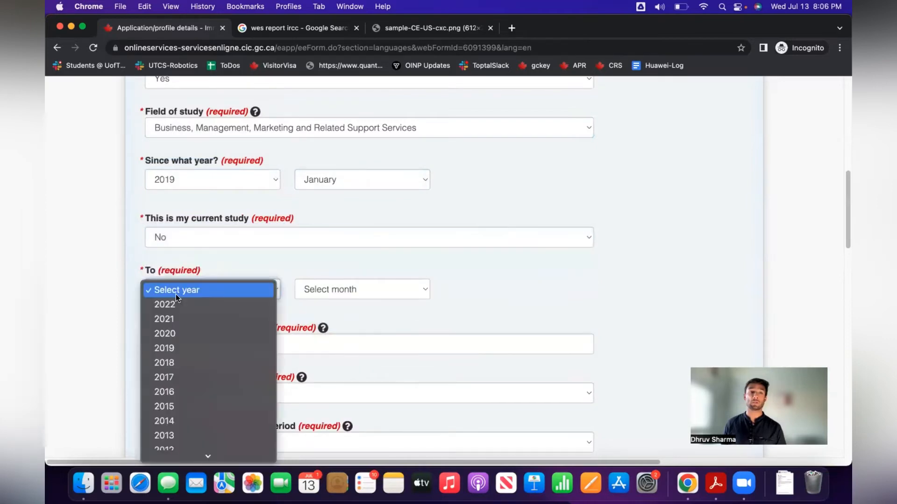
left_click(211, 327)
left_click(322, 290)
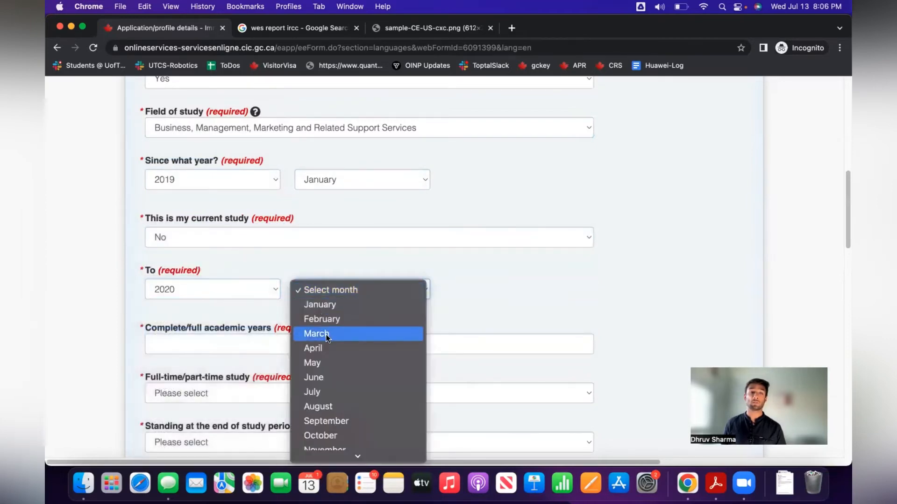
left_click(321, 406)
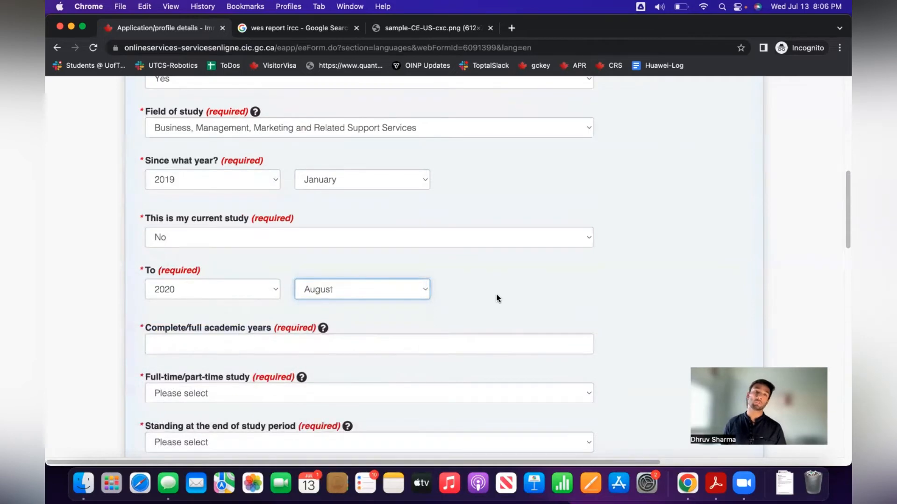
Enter 2 academic years, Full Time, with a certificate or diploma awarded.
scroll(496, 293, "down", 1)
scroll(496, 298, "down", 2)
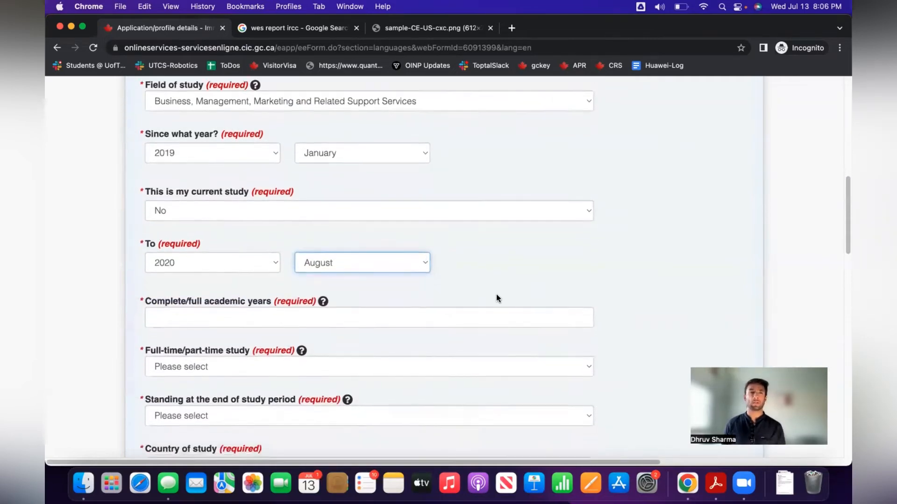
left_click(277, 283)
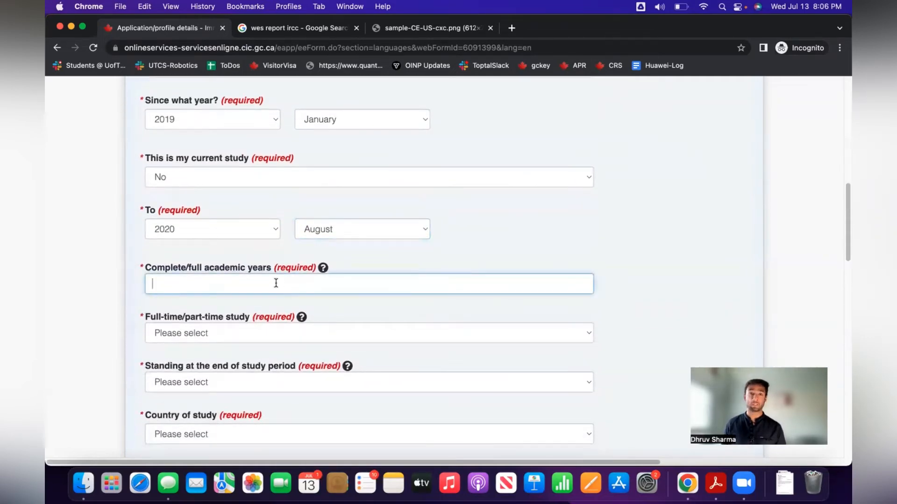
type("2")
left_click(460, 255)
scroll(374, 247, "down", 4)
left_click(296, 241)
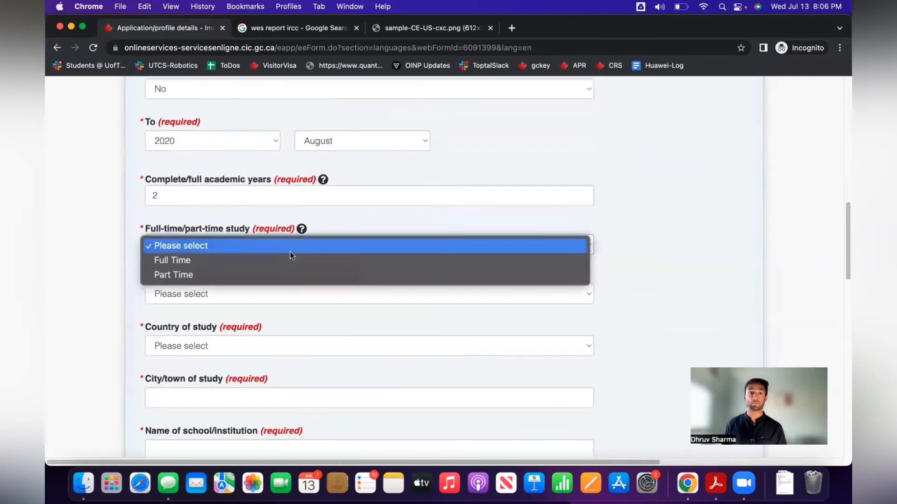
left_click(290, 260)
left_click(278, 299)
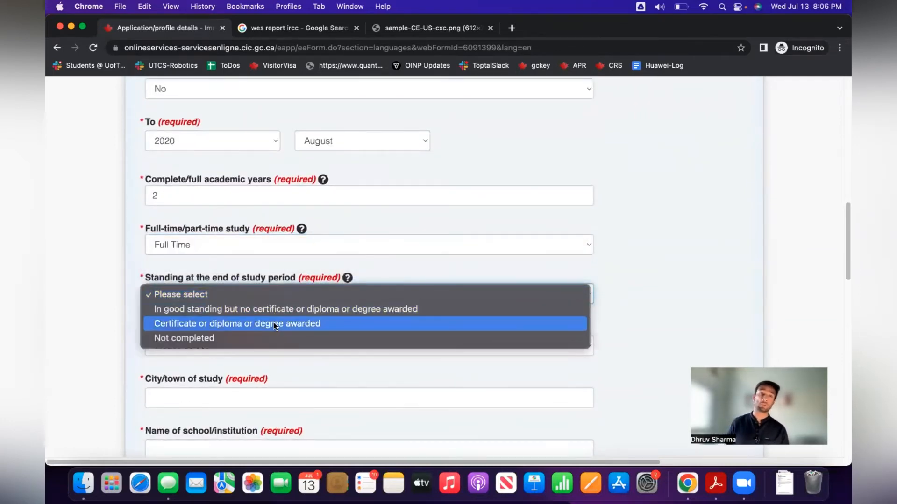
left_click(273, 323)
scroll(299, 317, "down", 3)
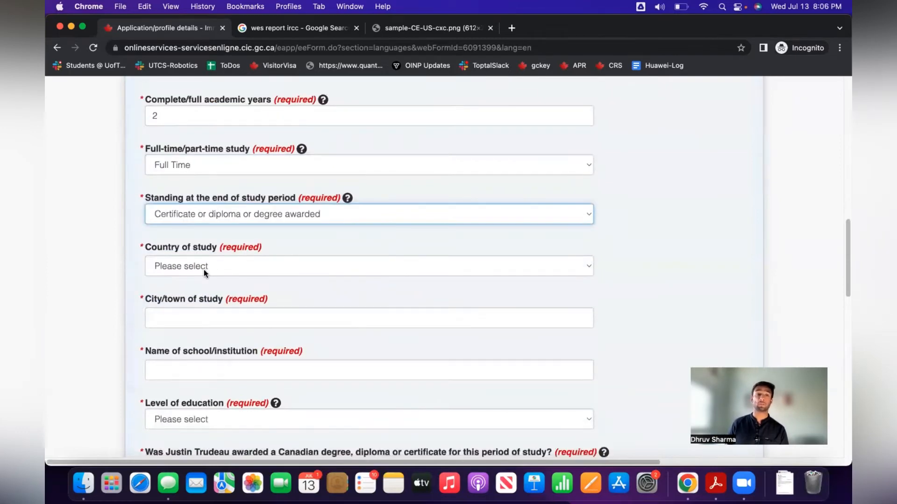
Set the place of study to Canada, Ontario, Kitchener.
left_click(205, 267)
type("can")
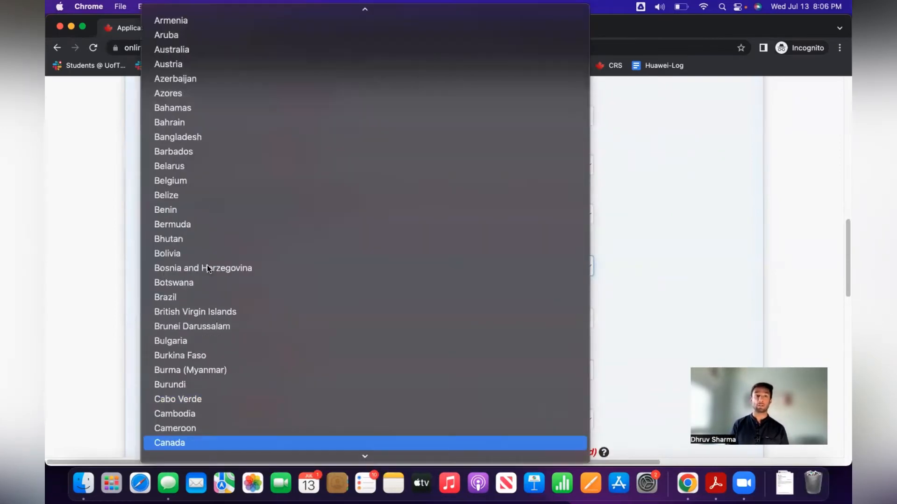
key("Return")
left_click(222, 314)
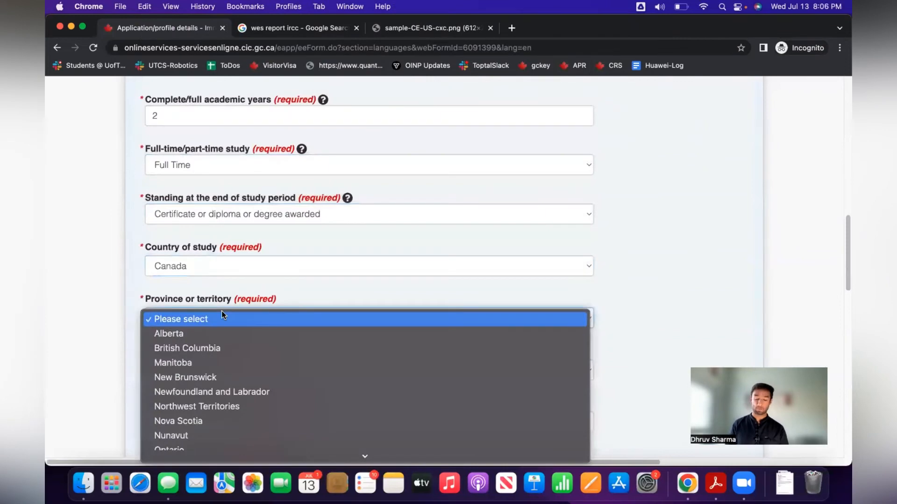
type("ont")
key("Return")
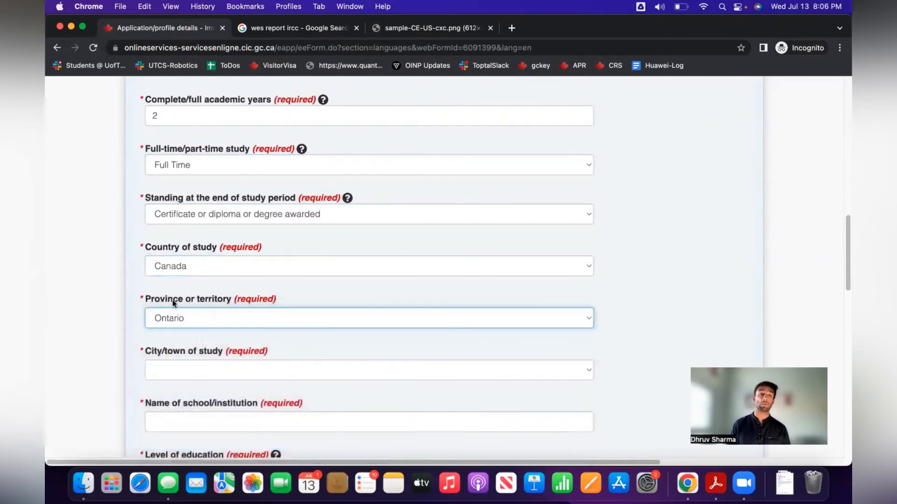
scroll(164, 319, "down", 2)
left_click(176, 280)
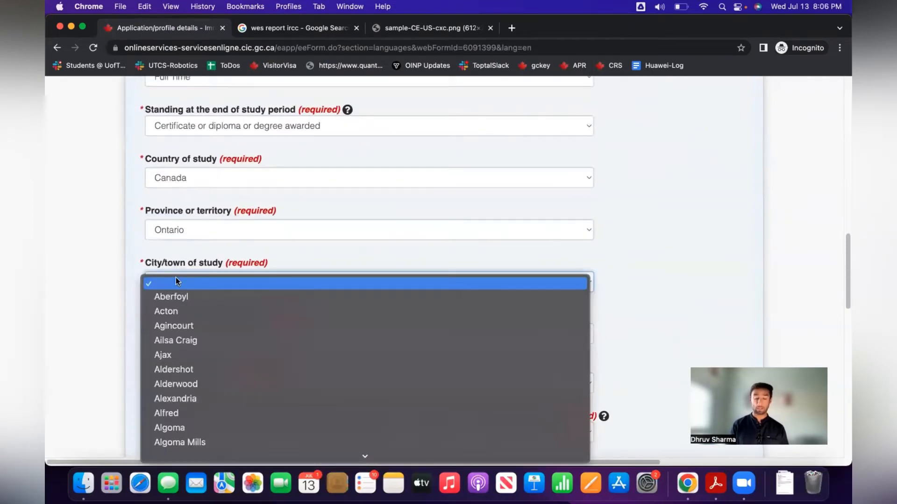
type("kit")
key("Return")
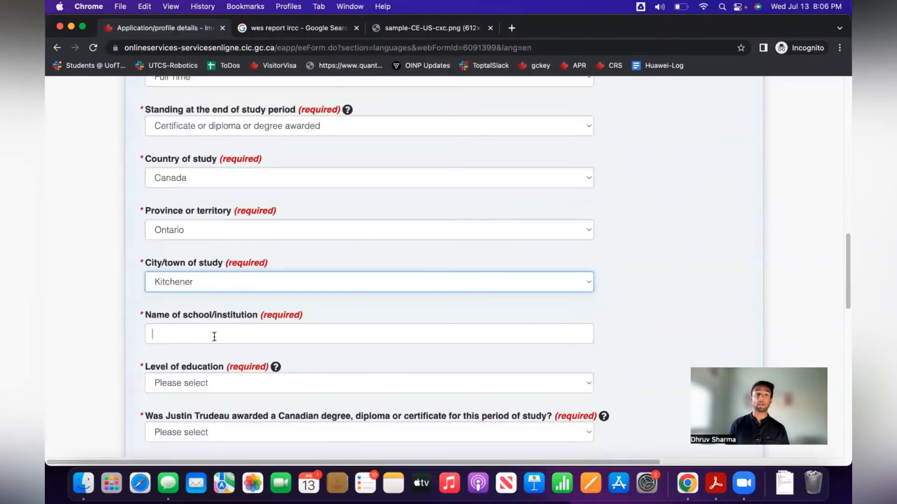
Enter Conestoga College as a two-year program with a Canadian credential: Yes.
left_click(214, 336)
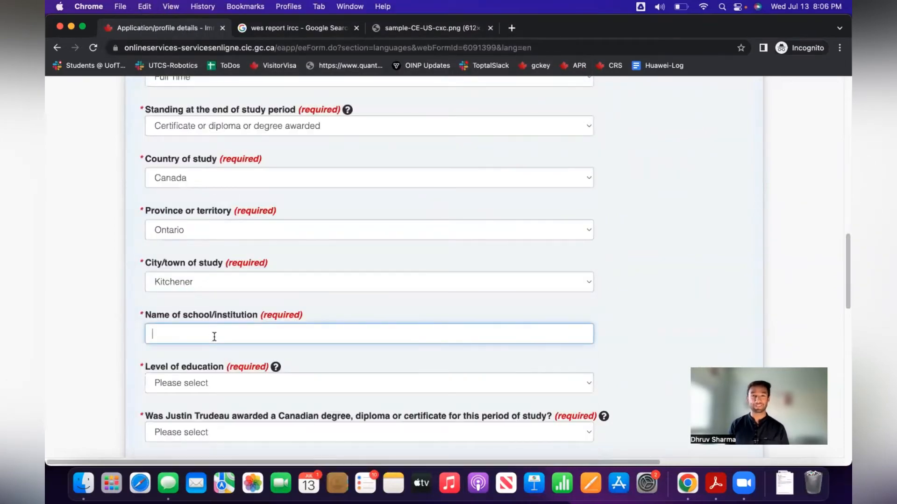
type("Conestoga Co")
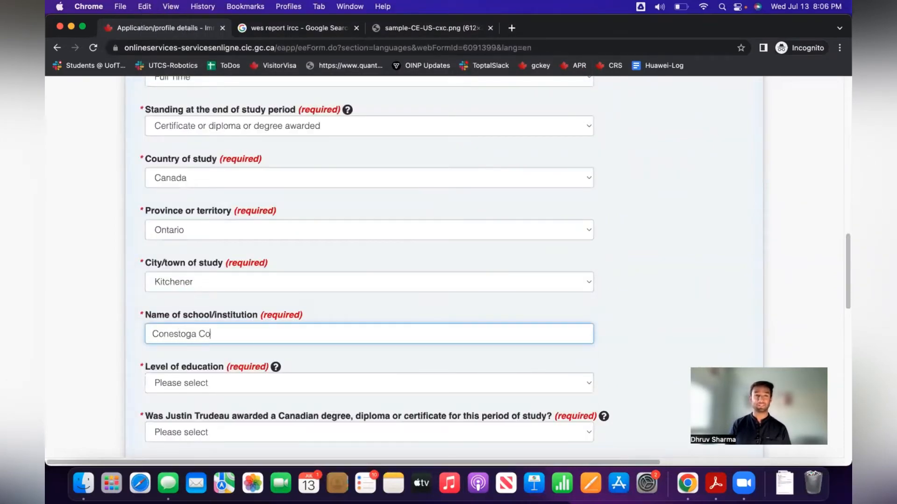
type("llege")
key("Tab")
key("Tab")
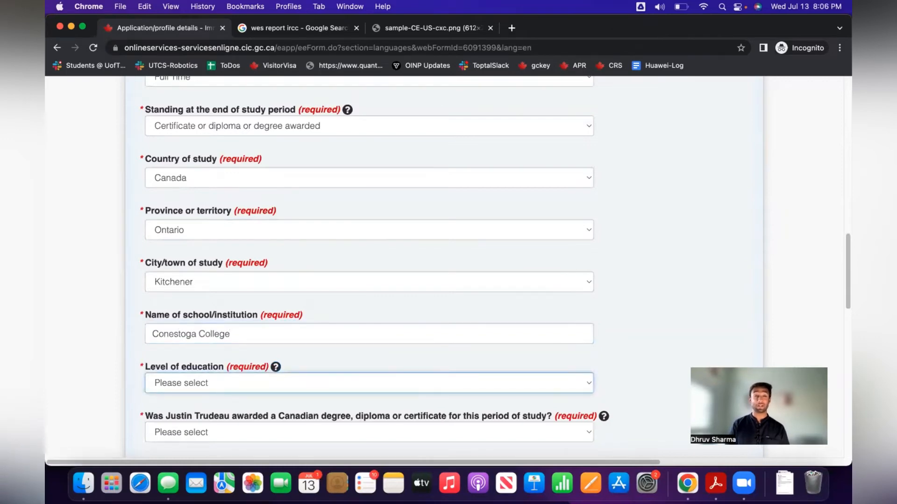
left_click(222, 381)
scroll(206, 377, "down", 2)
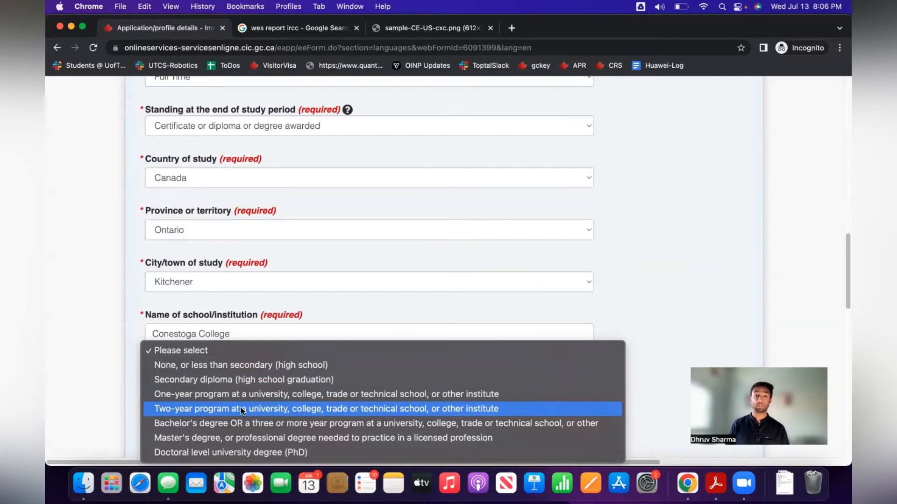
left_click(240, 407)
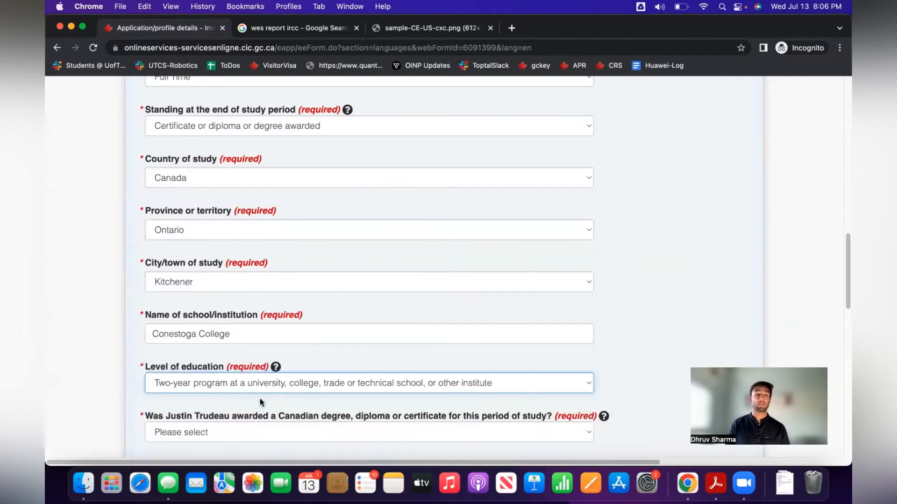
scroll(215, 377, "down", 3)
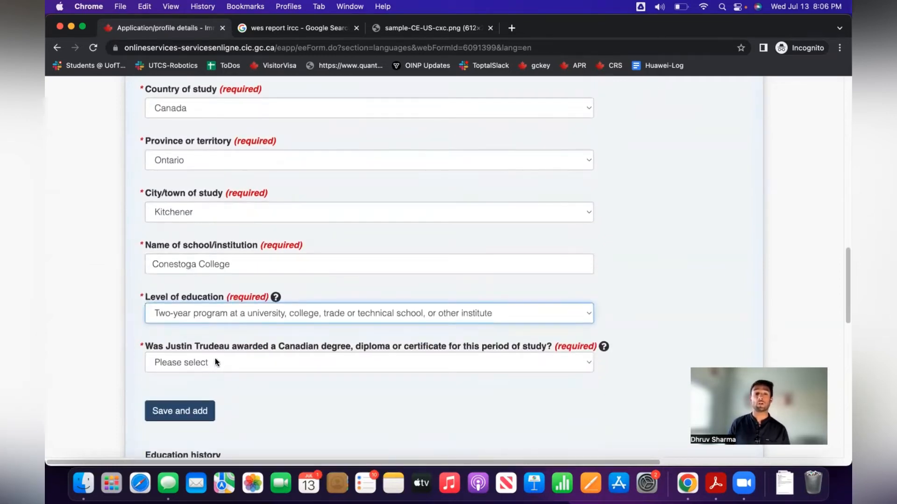
left_click(215, 362)
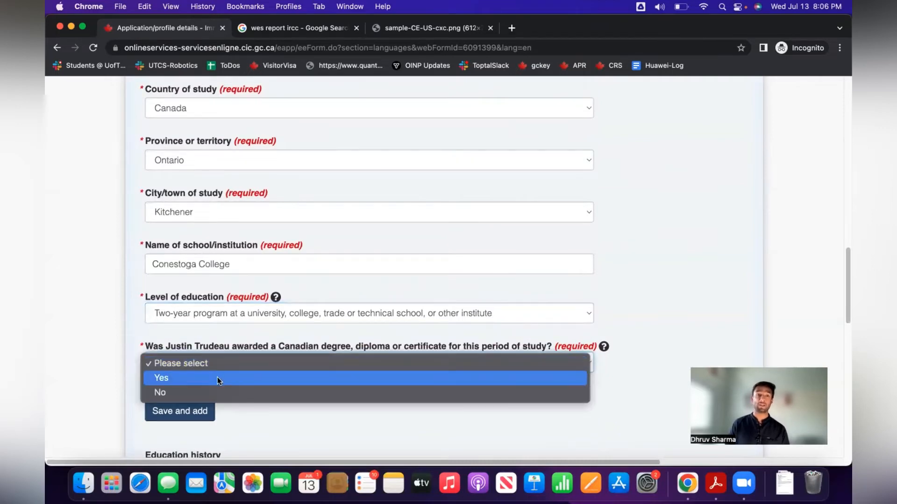
left_click(217, 377)
Answer Yes to the eligible-institution question.
scroll(257, 405, "down", 5)
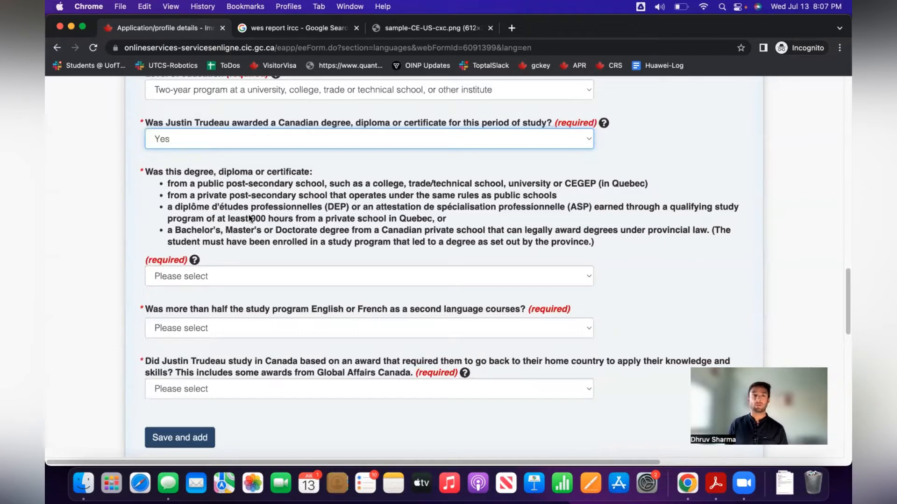
left_click(215, 276)
left_click(220, 292)
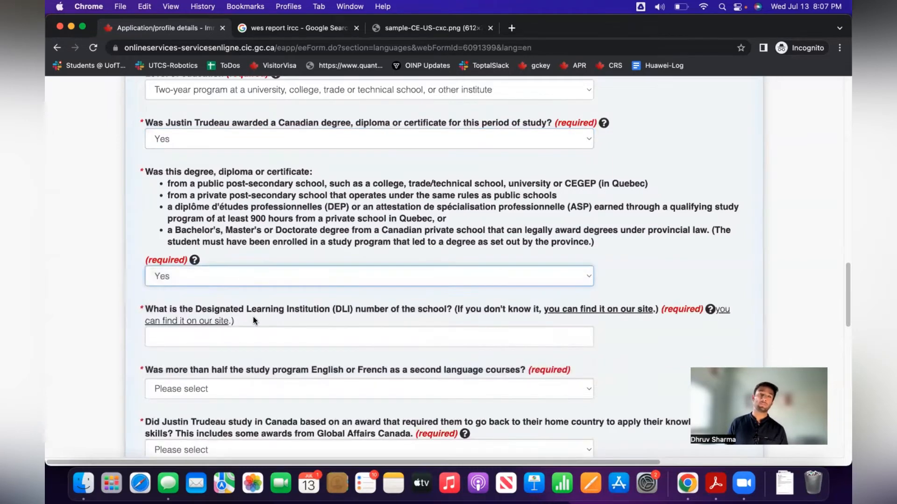
Open the DLI lookup page from the DLI number field's help link.
scroll(285, 327, "down", 1)
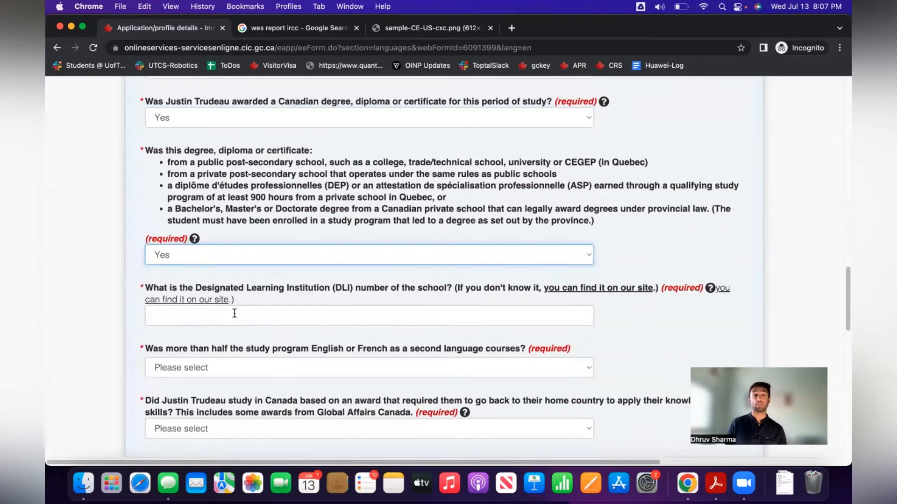
left_click(235, 314)
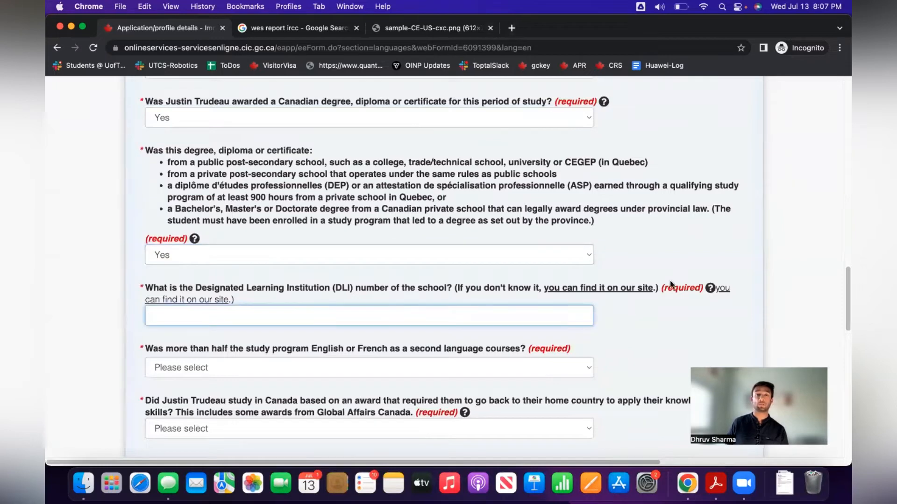
left_click(599, 290, "super")
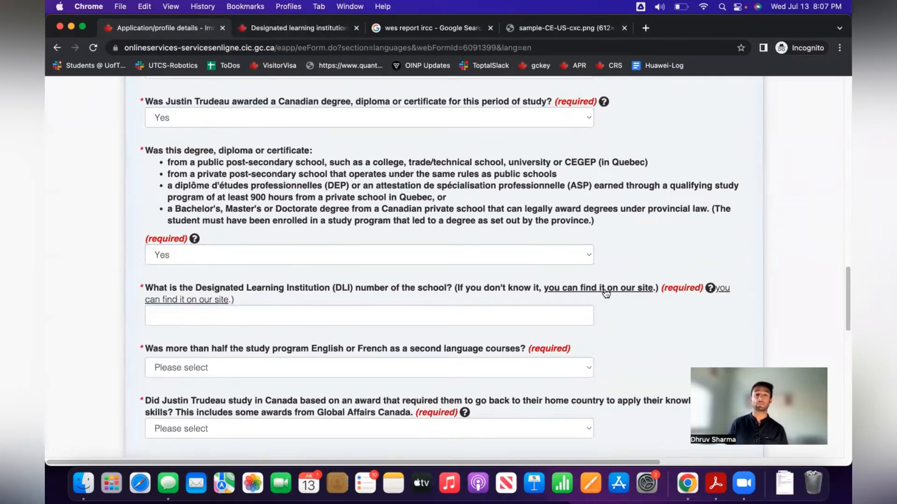
List Ontario's designated learning institutions filtered by 'conesto'.
left_click(286, 29)
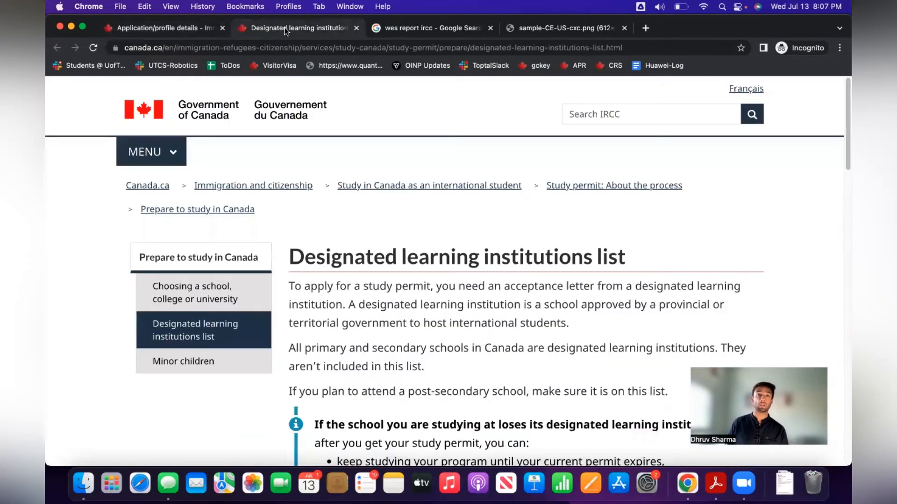
scroll(450, 231, "down", 20)
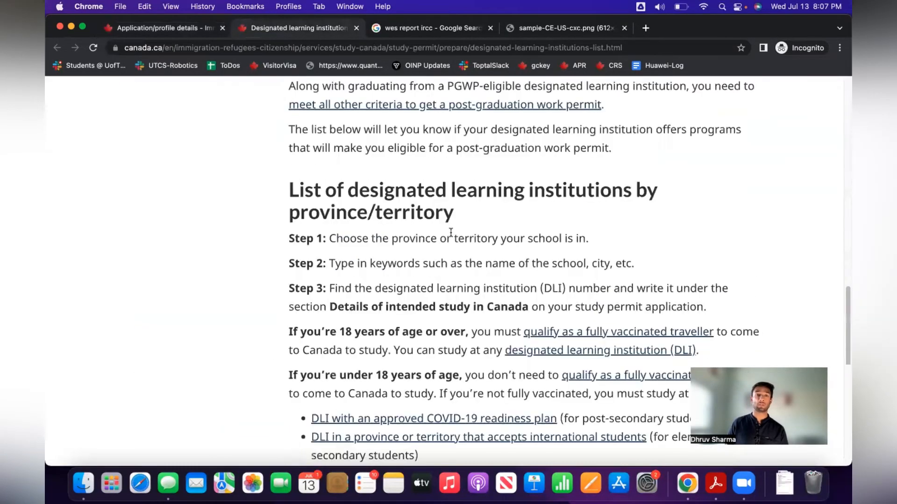
left_click(406, 233)
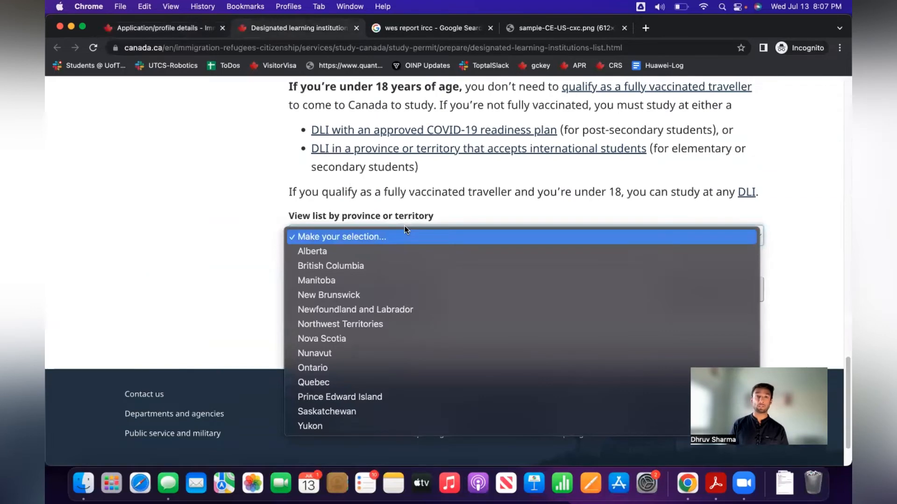
key("o")
key("Return")
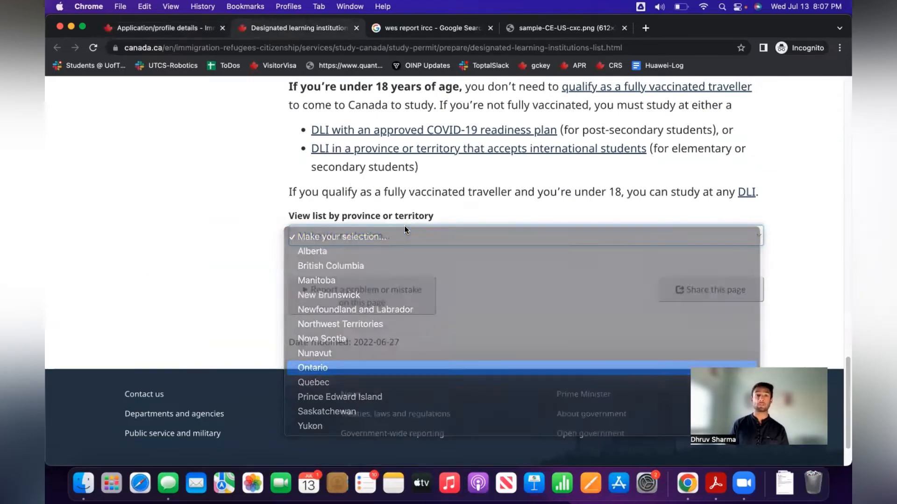
scroll(381, 302, "down", 2)
left_click(380, 200)
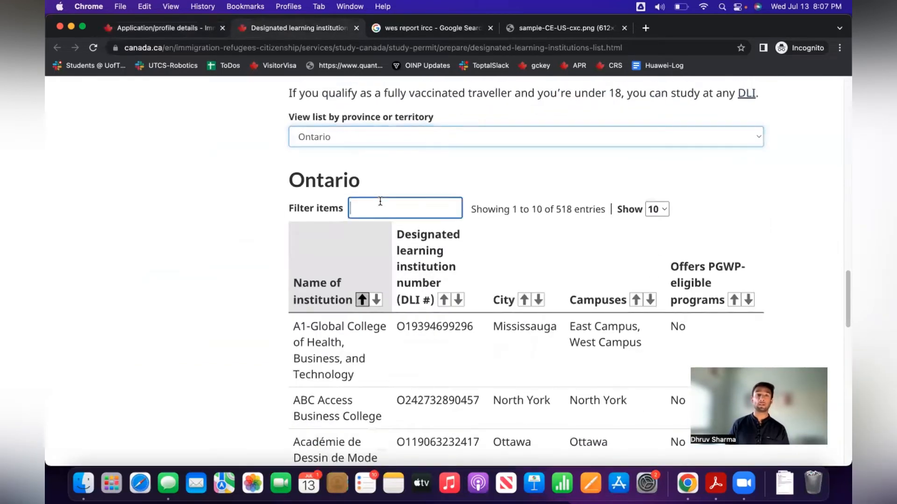
type("conesto")
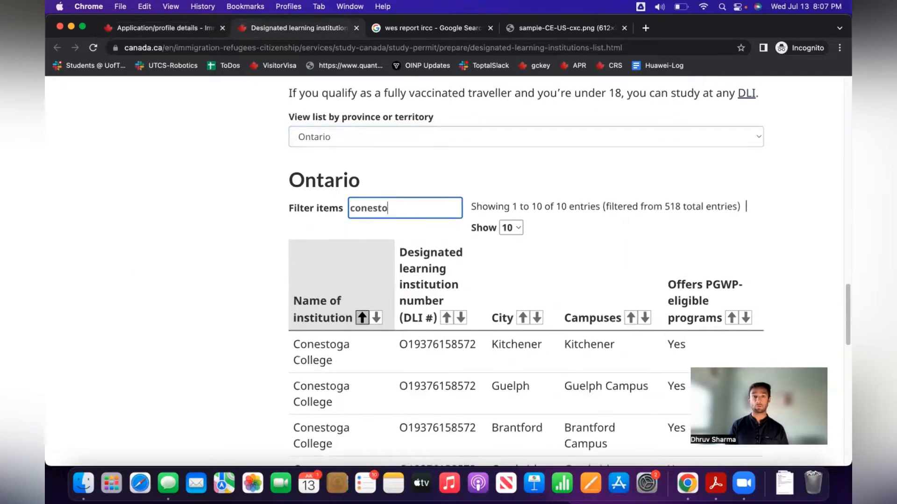
scroll(458, 284, "down", 2)
left_click(440, 260)
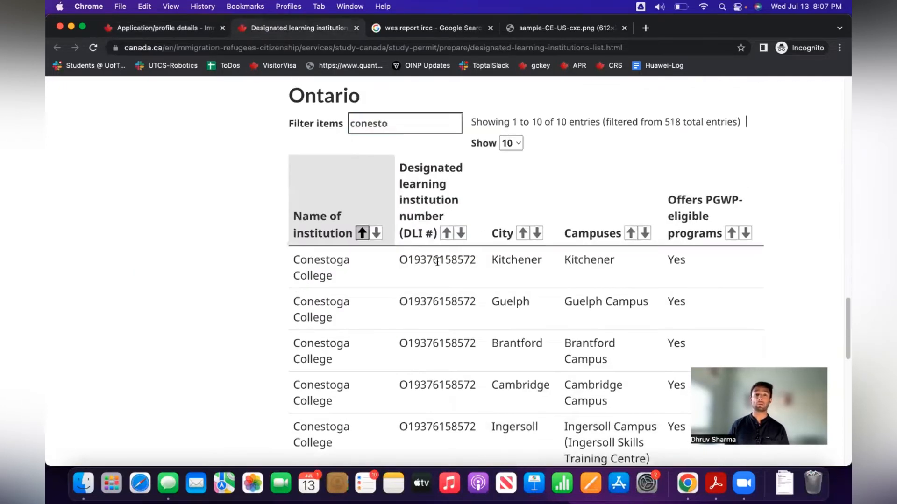
right_click(440, 260)
left_click(460, 286)
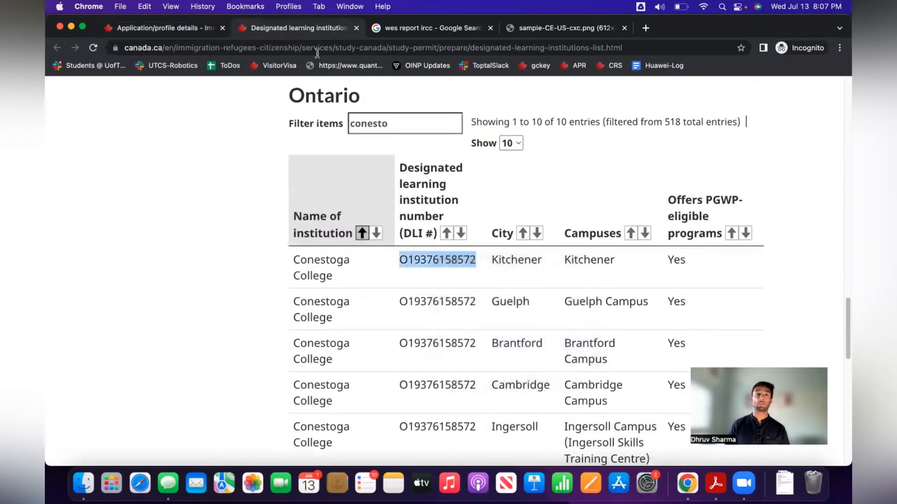
left_click(166, 27)
right_click(202, 314)
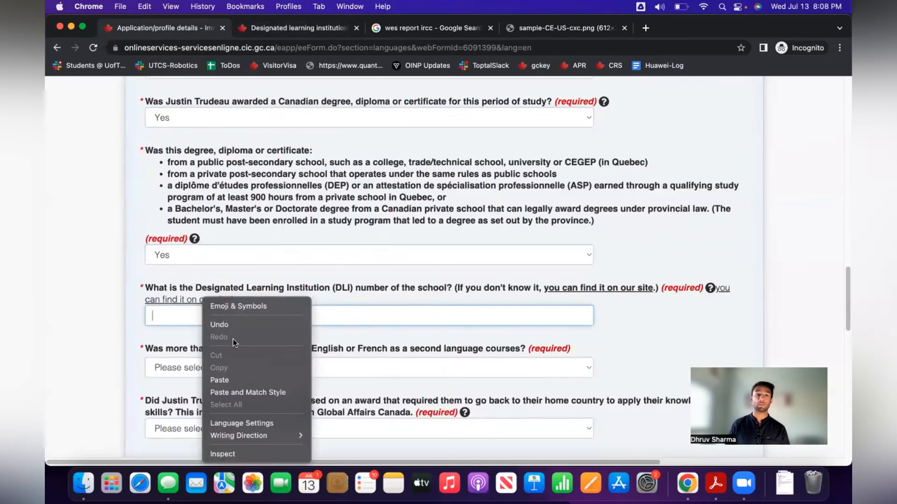
left_click(250, 378)
scroll(625, 316, "down", 5)
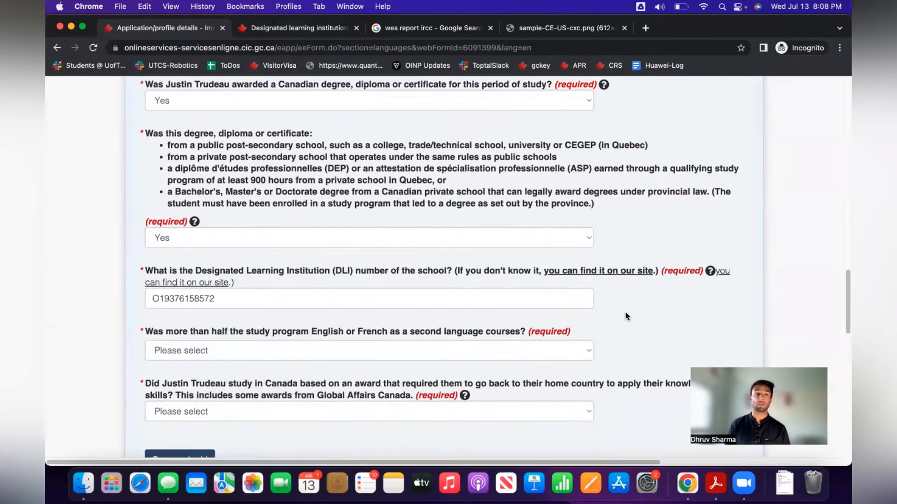
left_click_drag(145, 192, 499, 196)
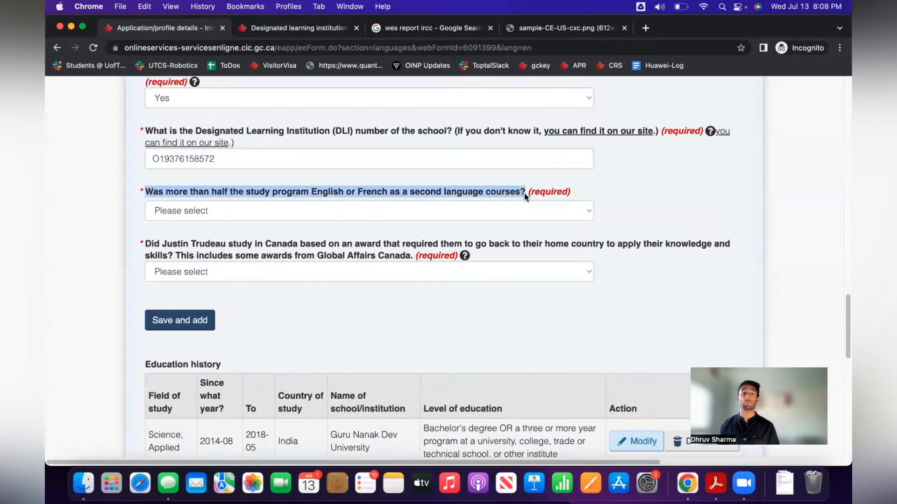
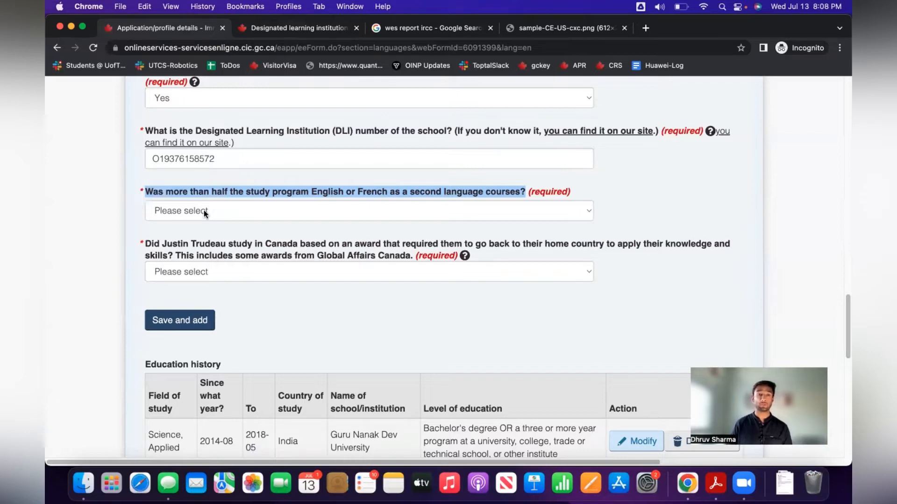
Answer No to the second-language courses and award-based study questions.
left_click(205, 211)
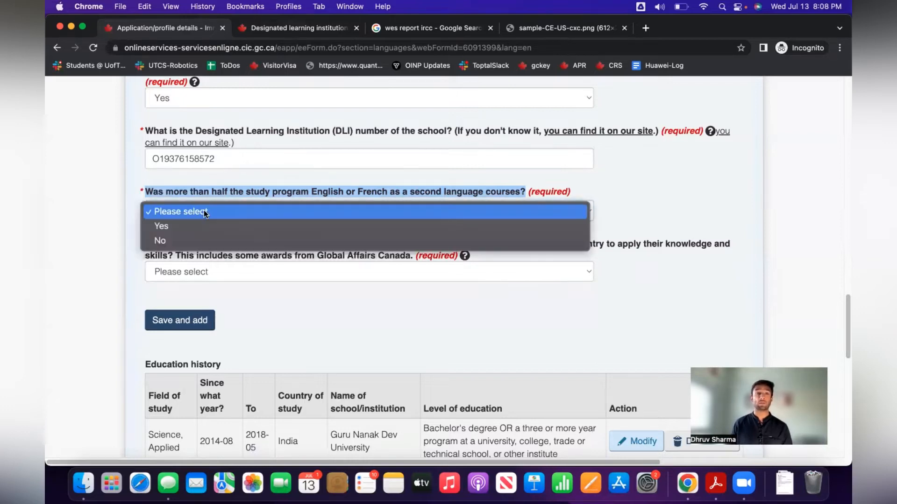
left_click(208, 241)
left_click(199, 236)
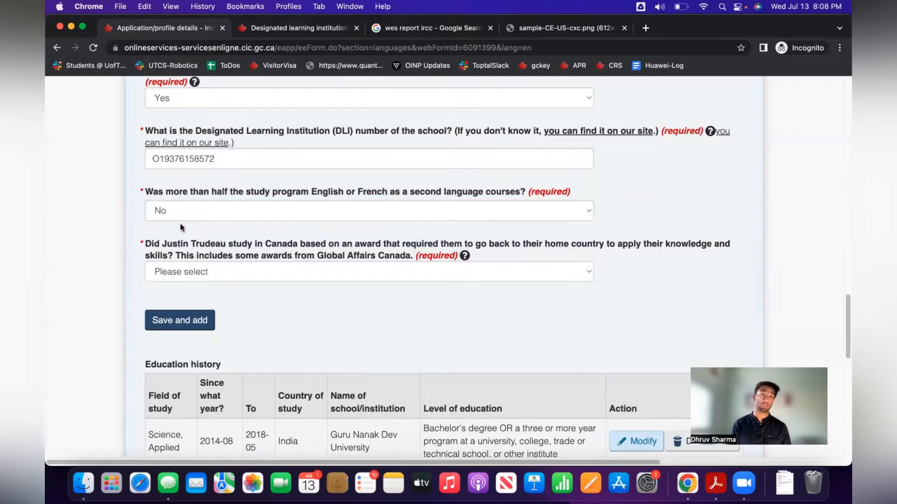
left_click(322, 271)
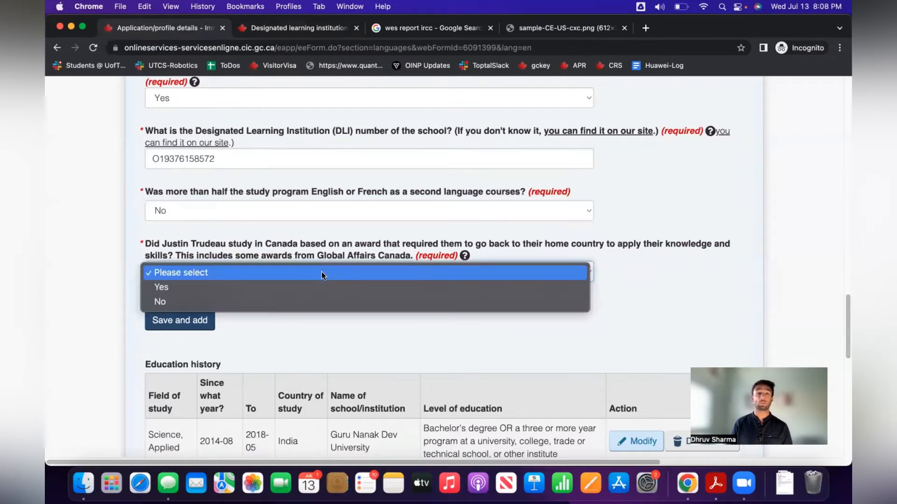
left_click(322, 303)
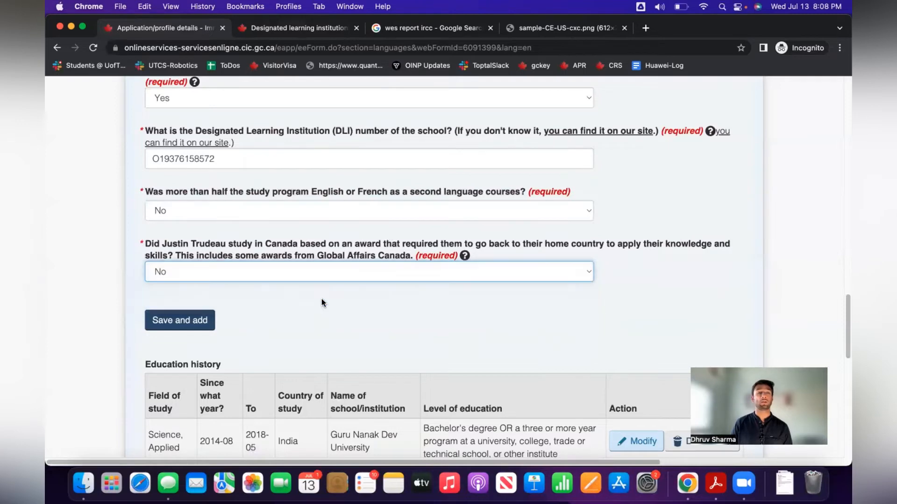
scroll(436, 298, "down", 5)
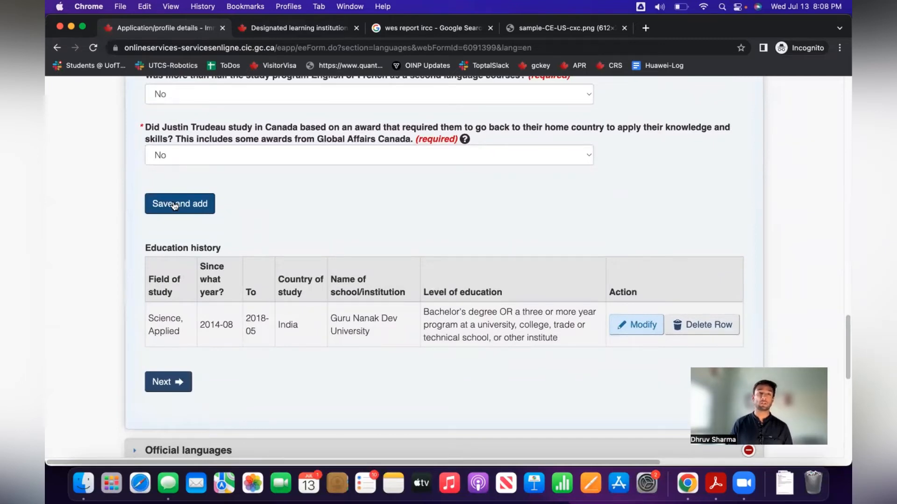
Save the 2019–2020 Conestoga College business program as a second education history entry.
left_click(174, 206)
scroll(375, 272, "down", 15)
scroll(380, 273, "down", 3)
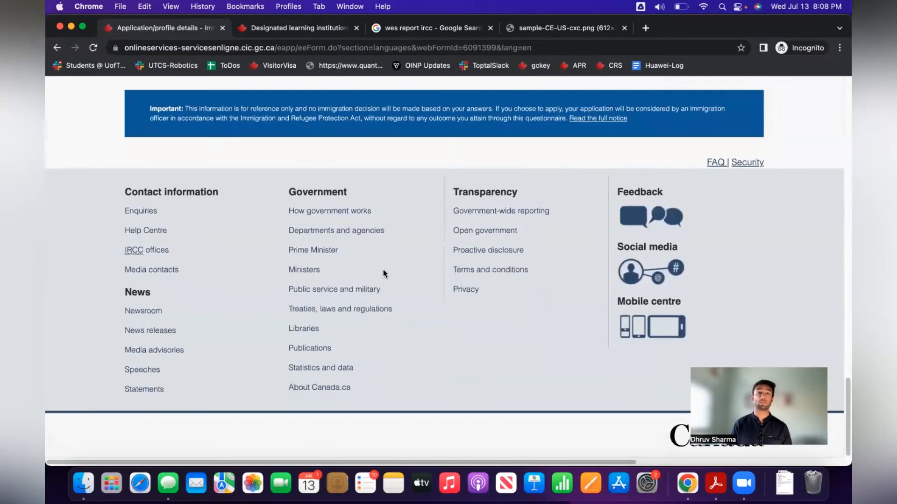
scroll(383, 270, "up", 8)
scroll(177, 259, "down", 2)
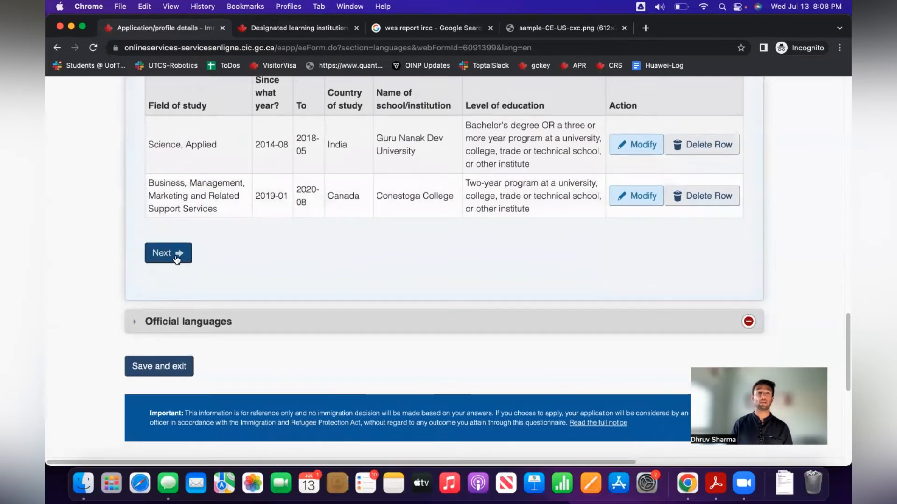
Choose English as the official language and IELTS General Training as the test version.
left_click(169, 253)
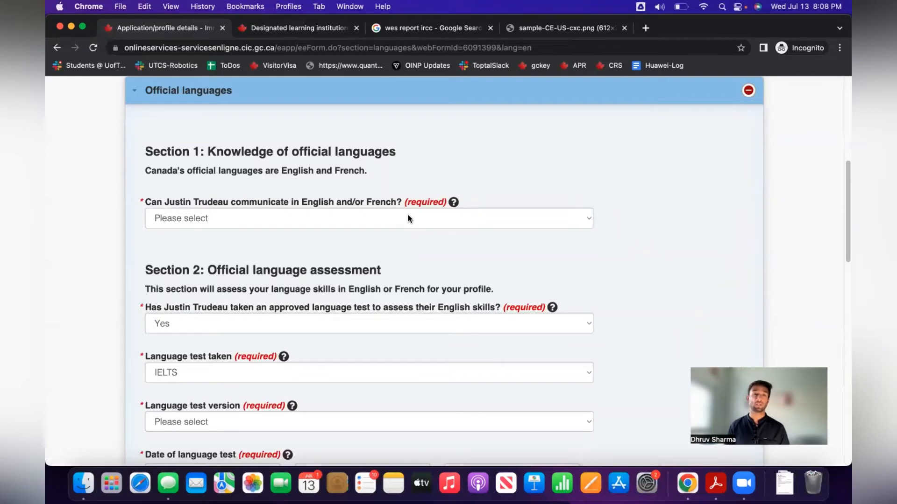
left_click(362, 218)
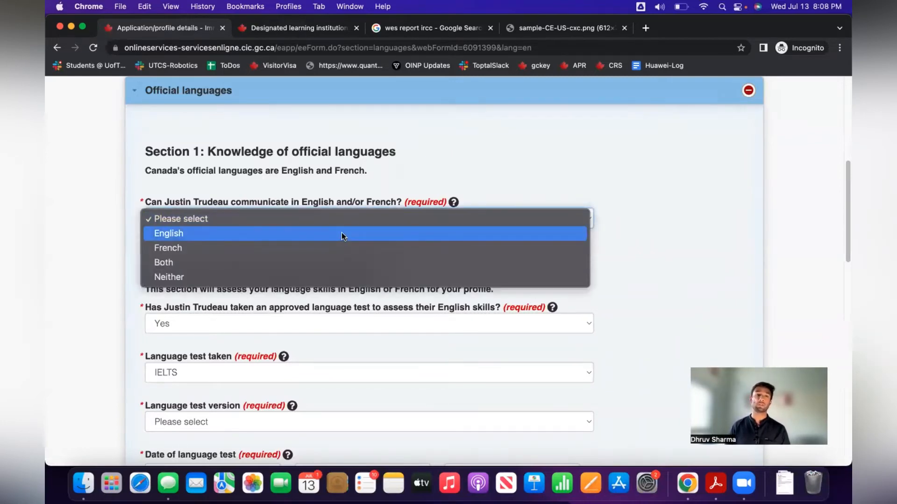
left_click(341, 232)
scroll(349, 229, "down", 3)
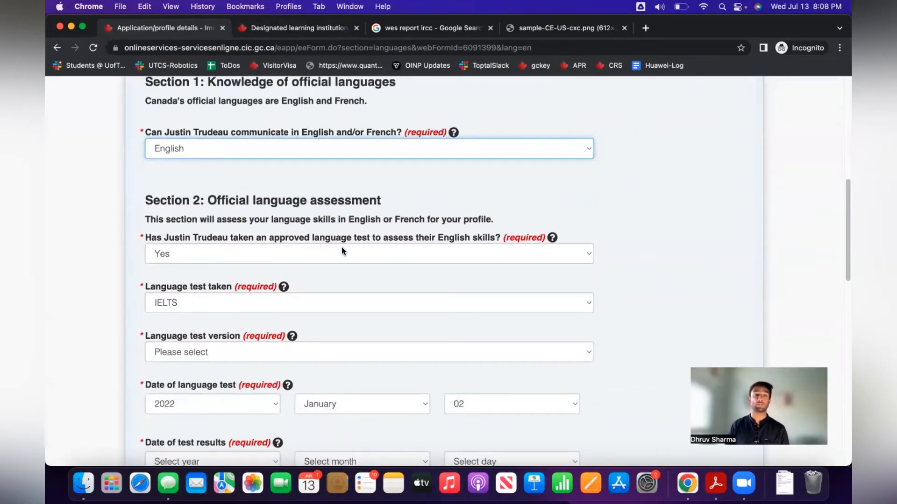
scroll(242, 296, "down", 2)
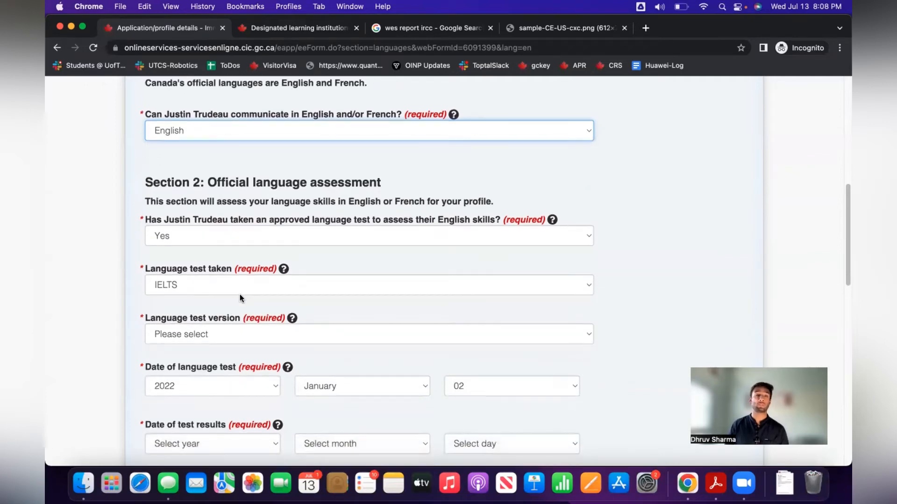
scroll(259, 289, "down", 4)
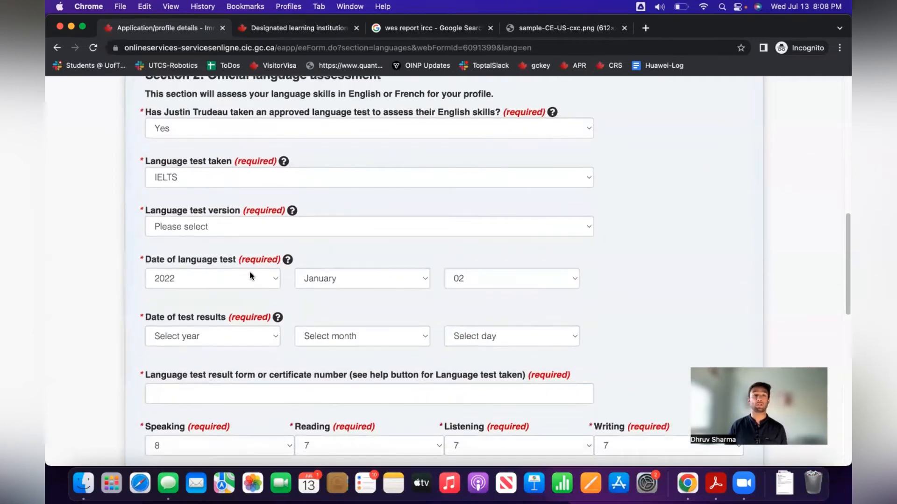
left_click(204, 220)
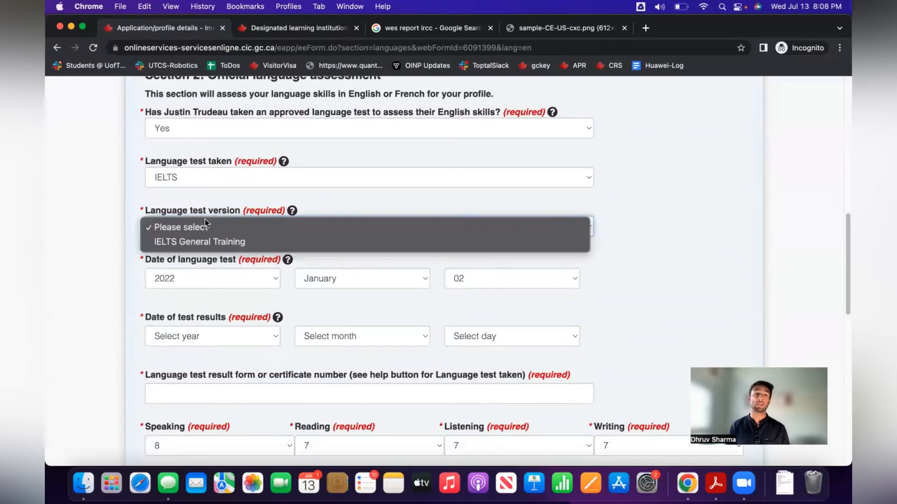
left_click(212, 245)
scroll(167, 246, "down", 1)
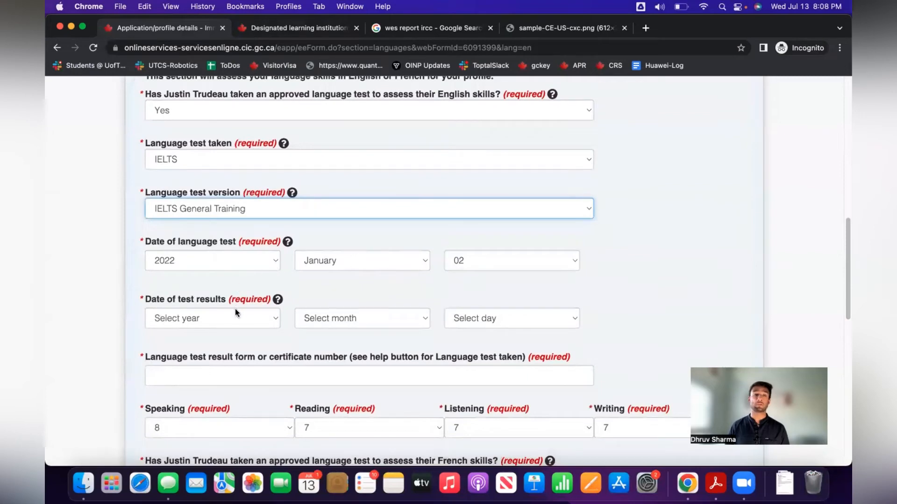
Set the language test results date to 2022 January 07.
left_click(497, 319)
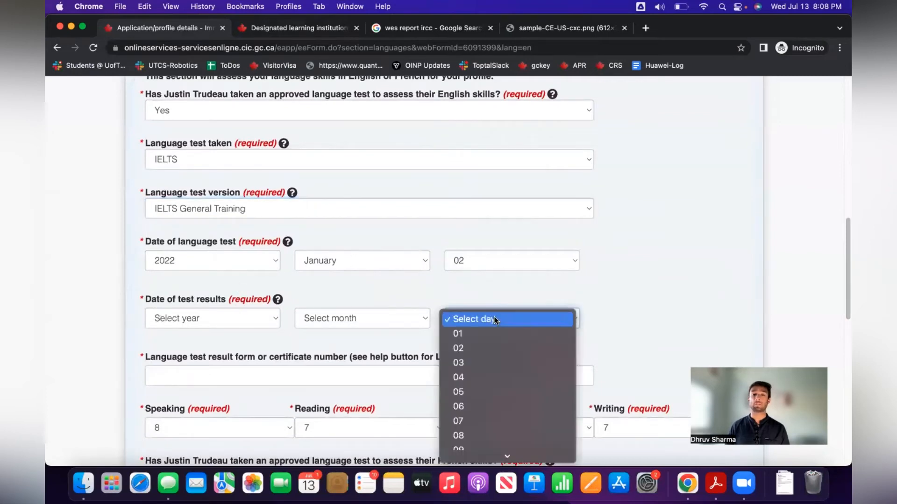
left_click(514, 424)
left_click(358, 327)
left_click(358, 335)
left_click(194, 318)
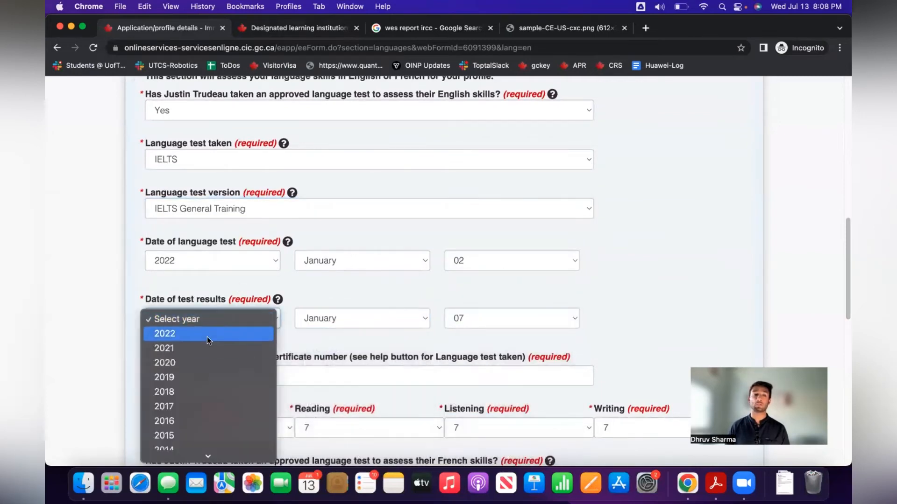
left_click(270, 334)
scroll(390, 349, "down", 5)
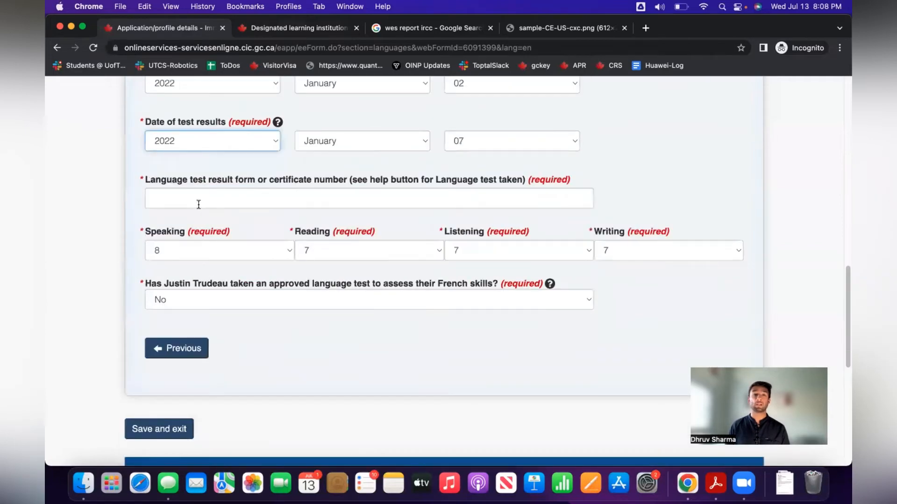
left_click(402, 31)
Search Google Images for 'ielts general certificate'.
triple_click(307, 87)
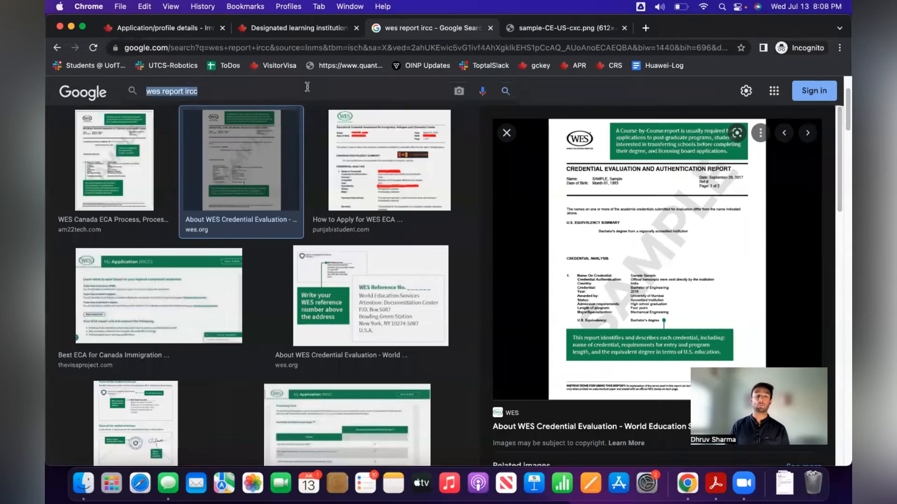
type("ielts ce")
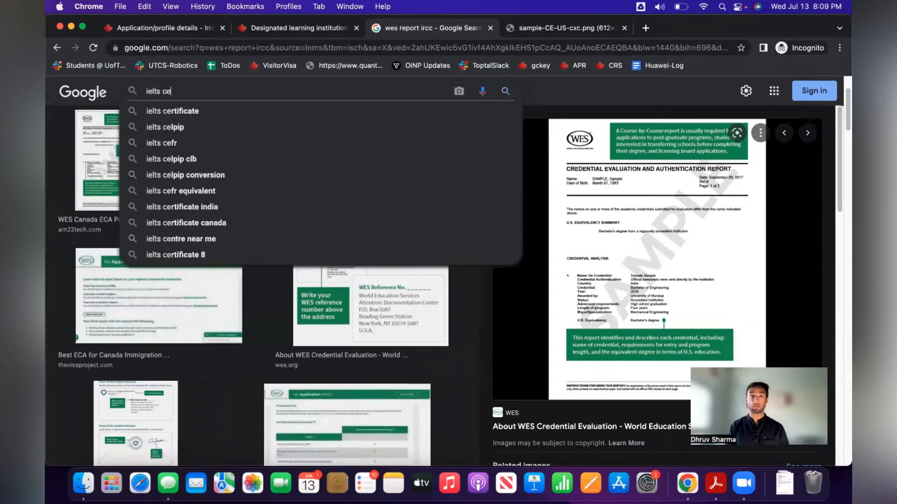
key("BackSpace")
type("general certificate")
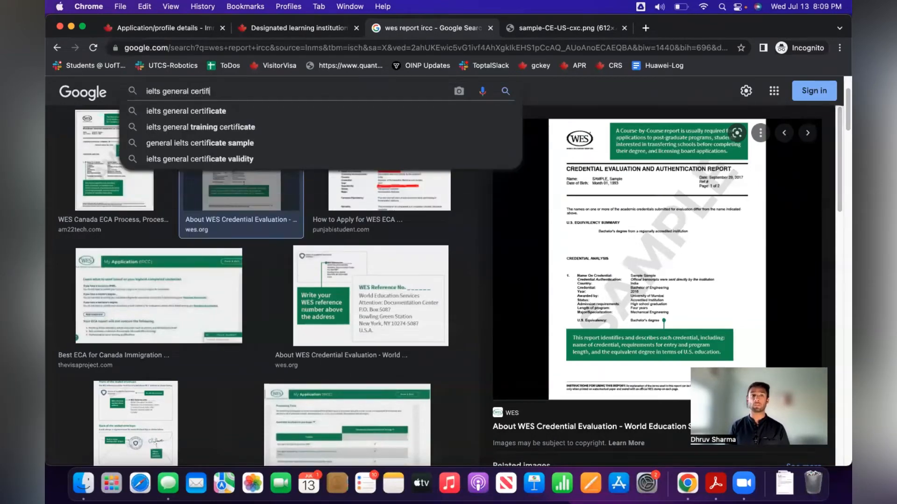
key("Return")
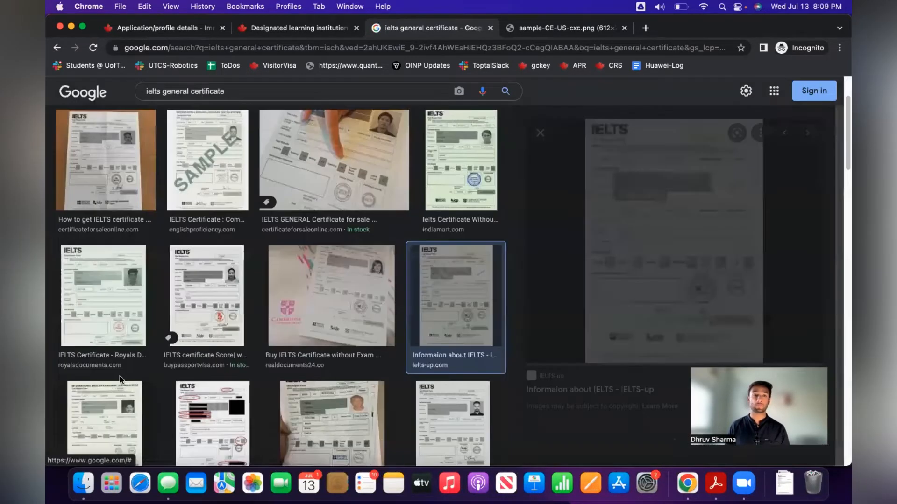
Open the IELTS-up sample certificate image in a new tab, enlarge it, then return to the form.
left_click(108, 388)
right_click(665, 247)
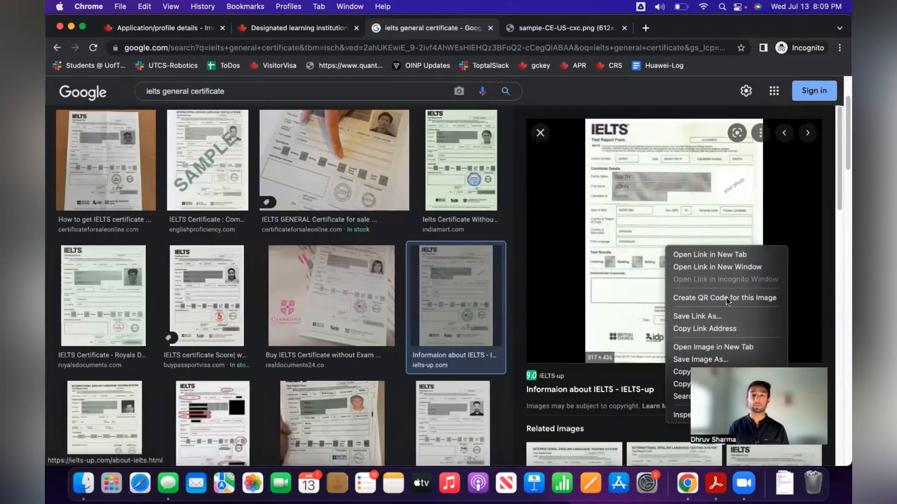
left_click(743, 347)
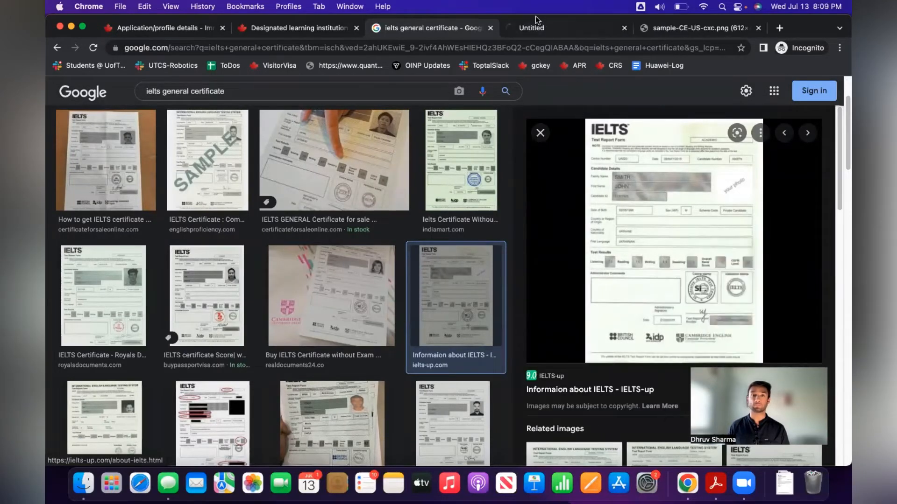
left_click(540, 29)
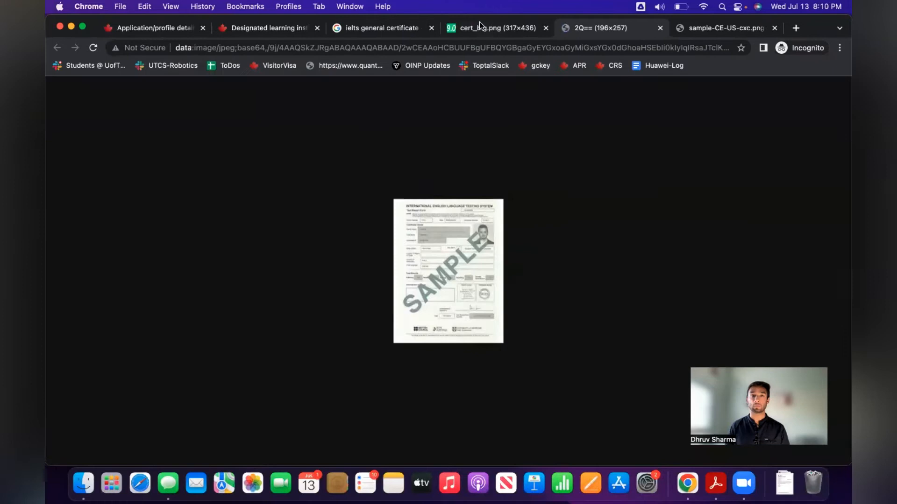
left_click(480, 26)
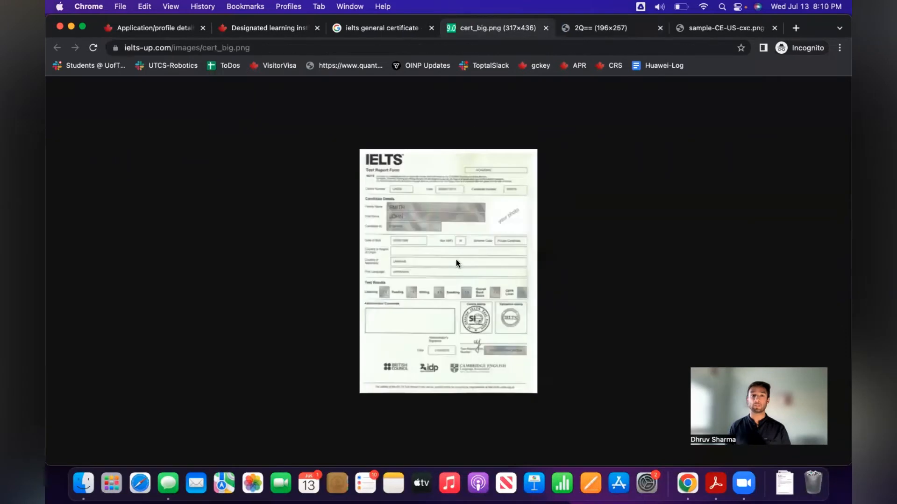
left_click(485, 338)
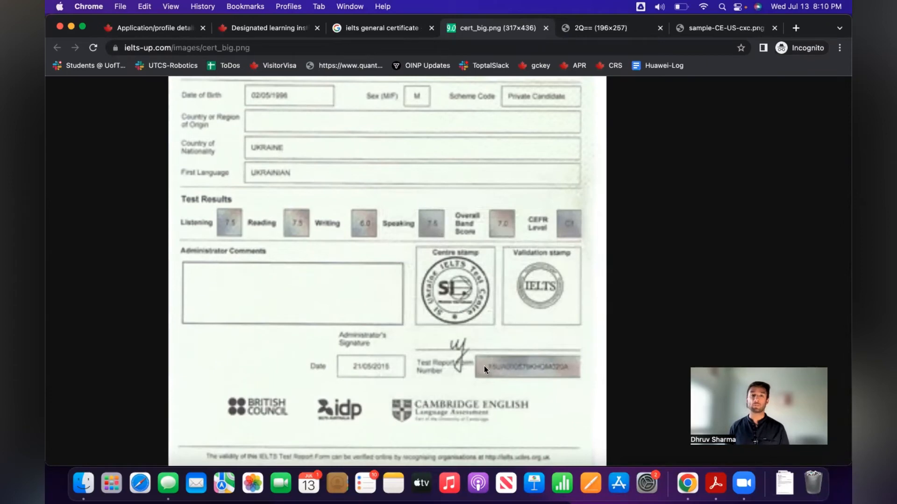
left_click(260, 27)
left_click(154, 27)
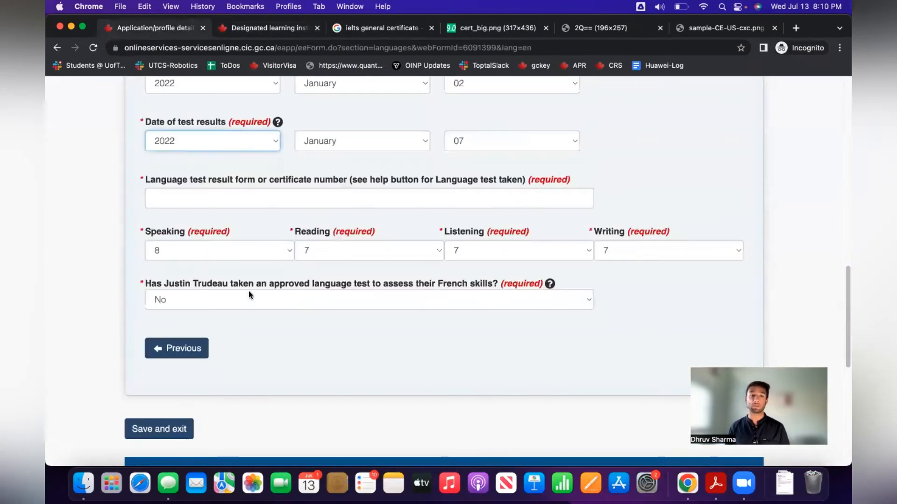
Enter the IELTS test certificate number and save the language details to the checklist.
left_click(185, 199)
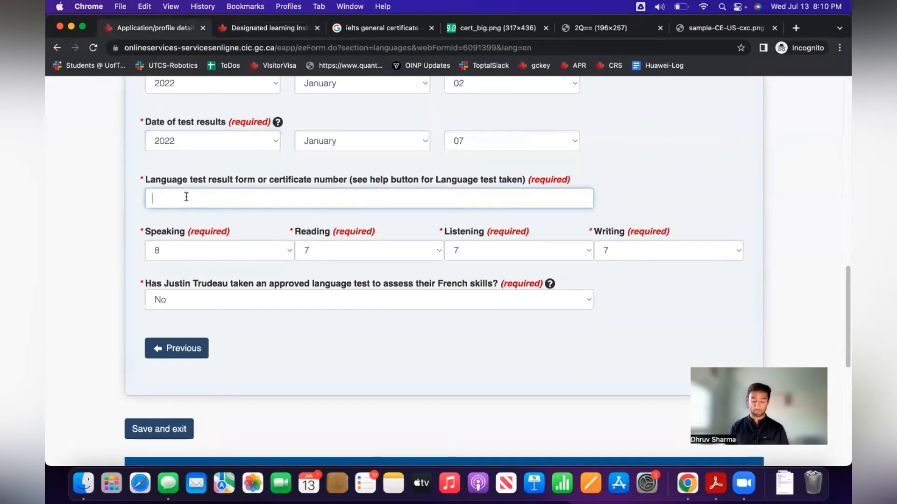
type("JUST")
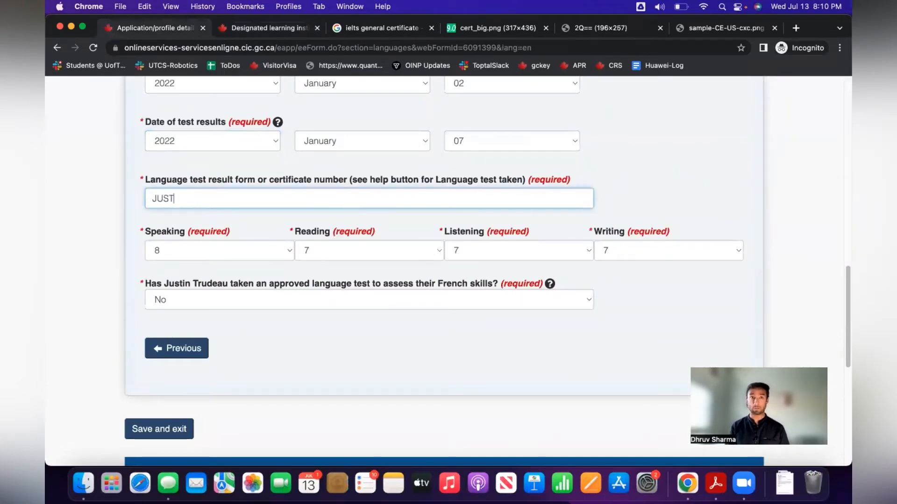
type("IN1293049039")
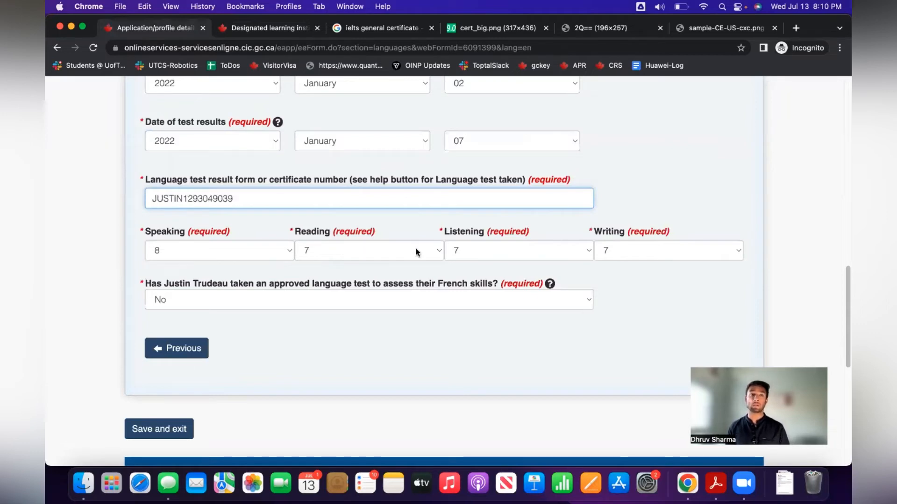
left_click(388, 360)
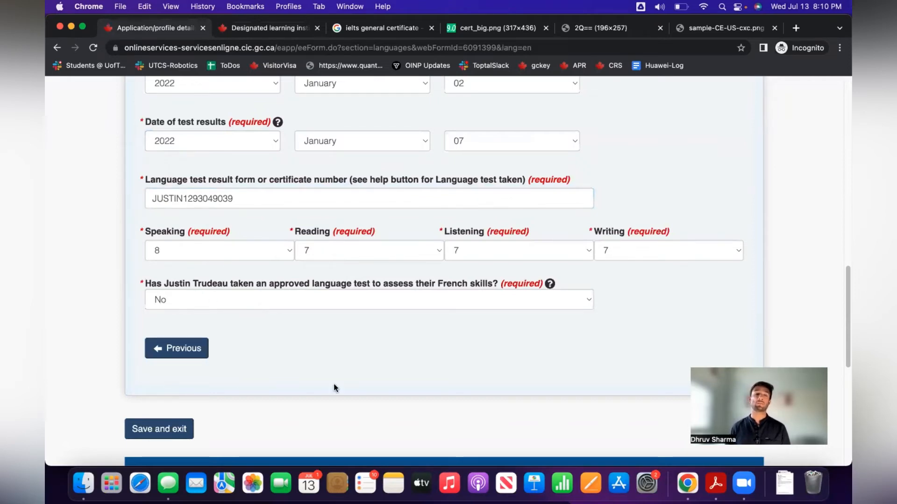
scroll(280, 392, "down", 1)
left_click(180, 418)
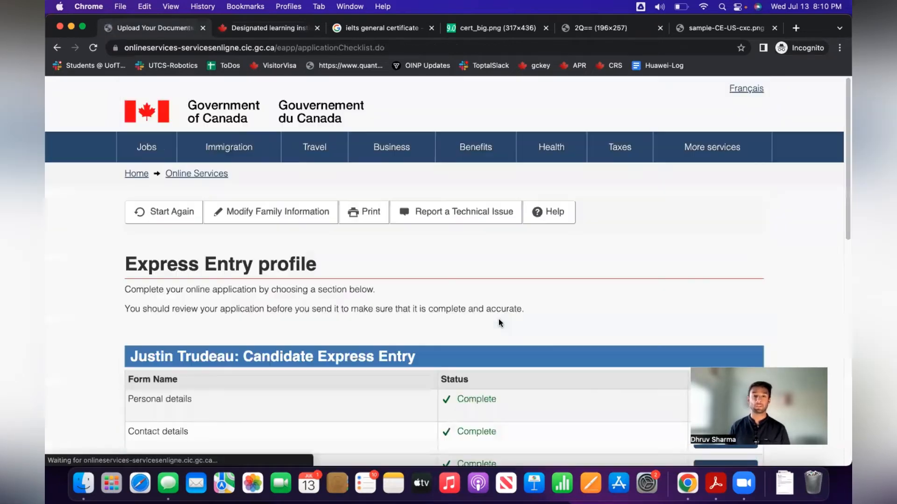
scroll(498, 323, "down", 1)
scroll(498, 323, "down", 5)
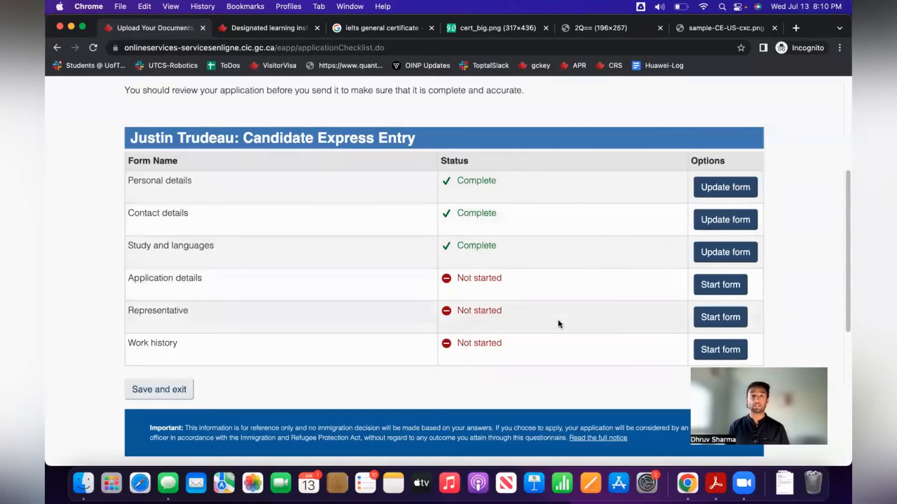
In Application details, select All Provinces and Territories and answer Yes to British Columbia and Ontario consent.
left_click(725, 290)
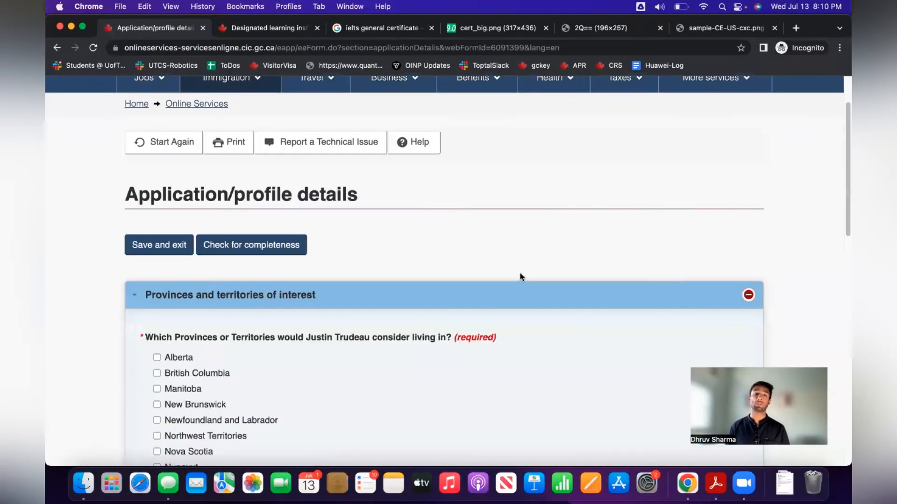
scroll(520, 273, "down", 5)
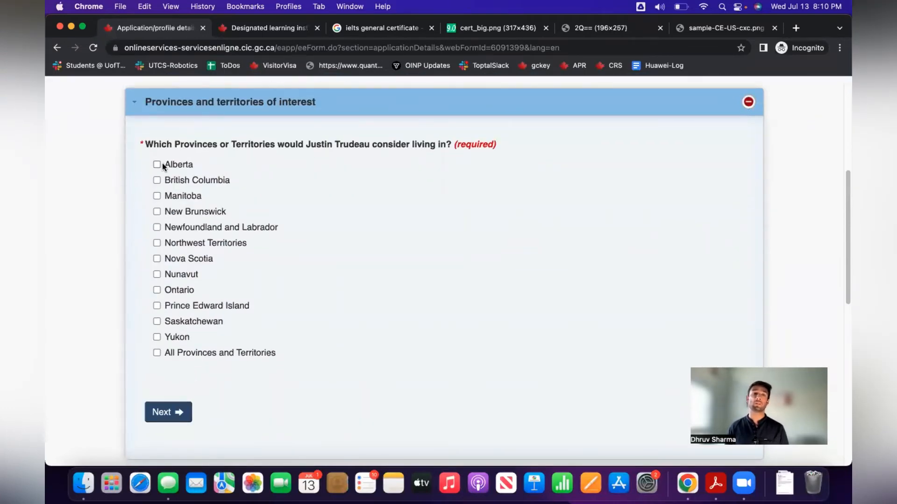
left_click(172, 354)
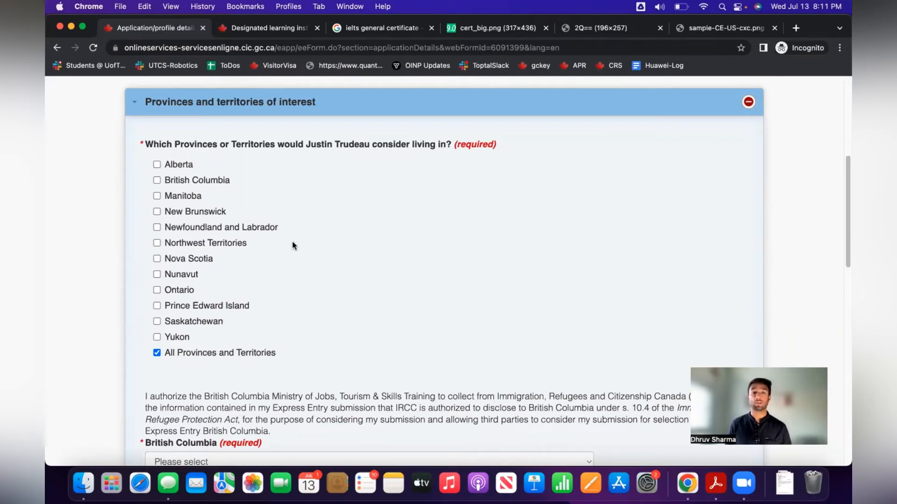
scroll(293, 245, "down", 3)
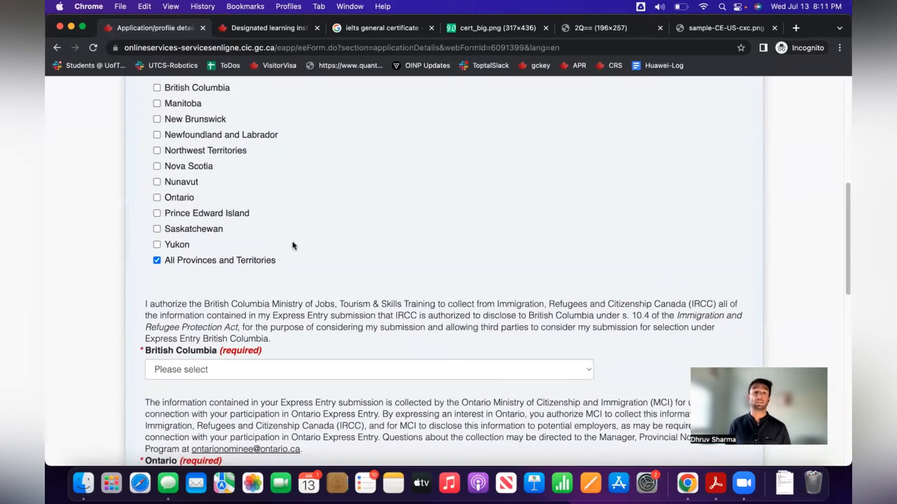
scroll(293, 246, "down", 3)
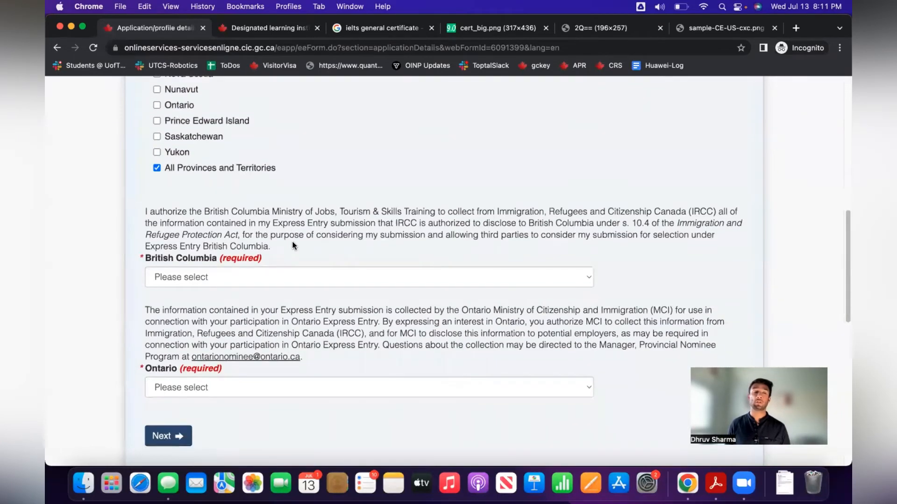
left_click(234, 278)
left_click(234, 292)
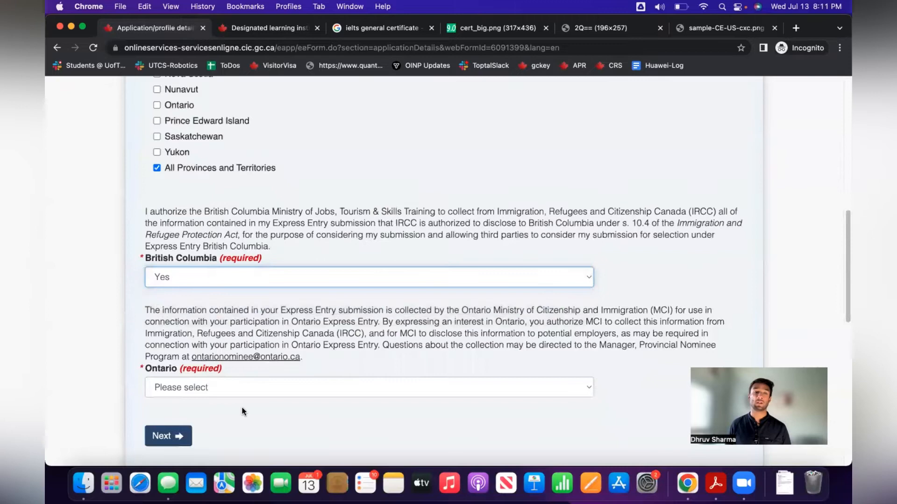
left_click(220, 387)
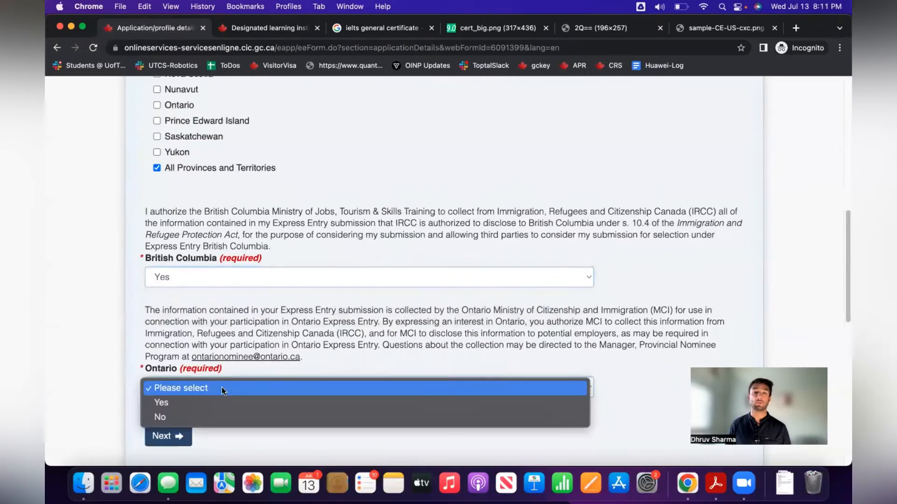
left_click(244, 401)
scroll(330, 416, "down", 3)
Answer No to having a nomination certificate and save the application details.
left_click(166, 366)
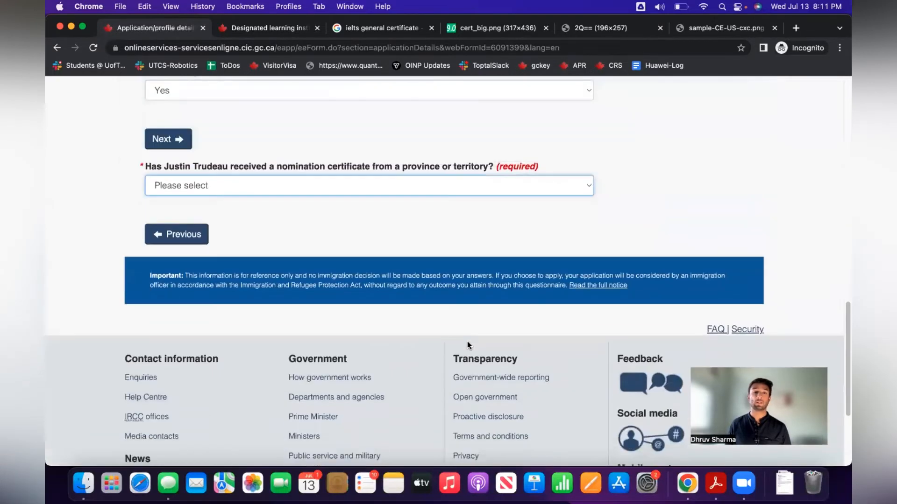
scroll(322, 231, "up", 1)
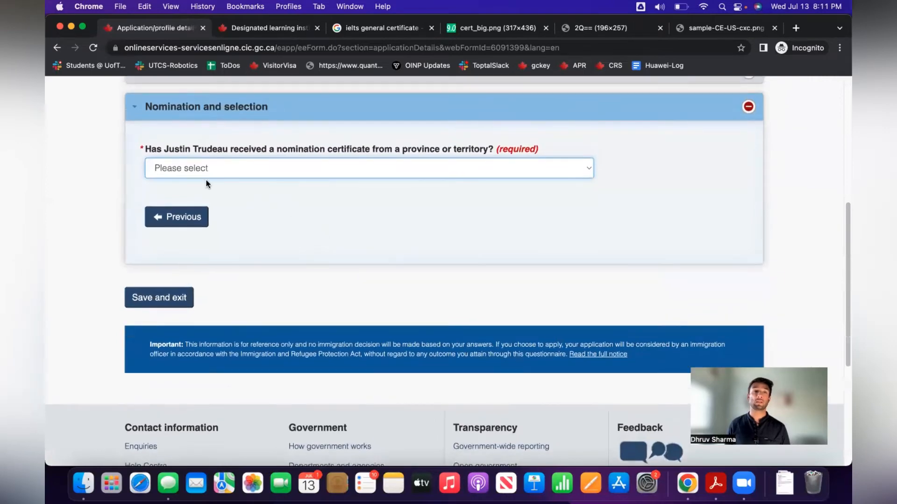
left_click(336, 171)
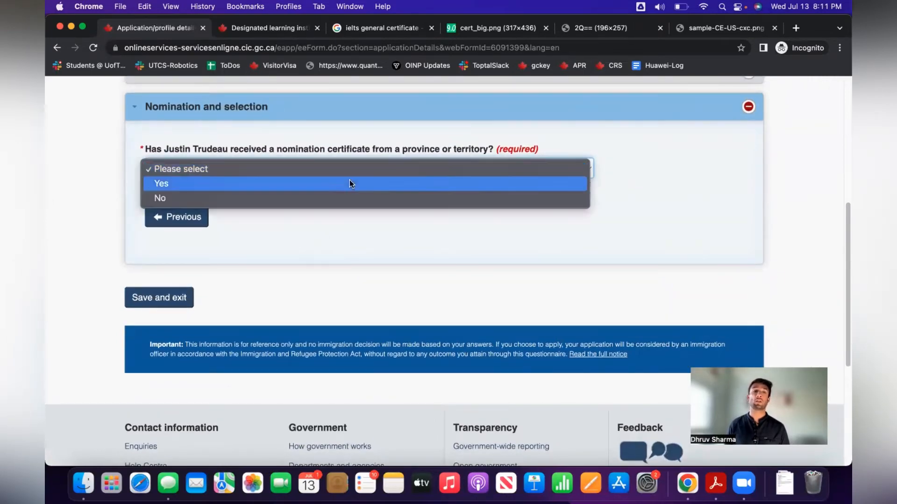
left_click(355, 197)
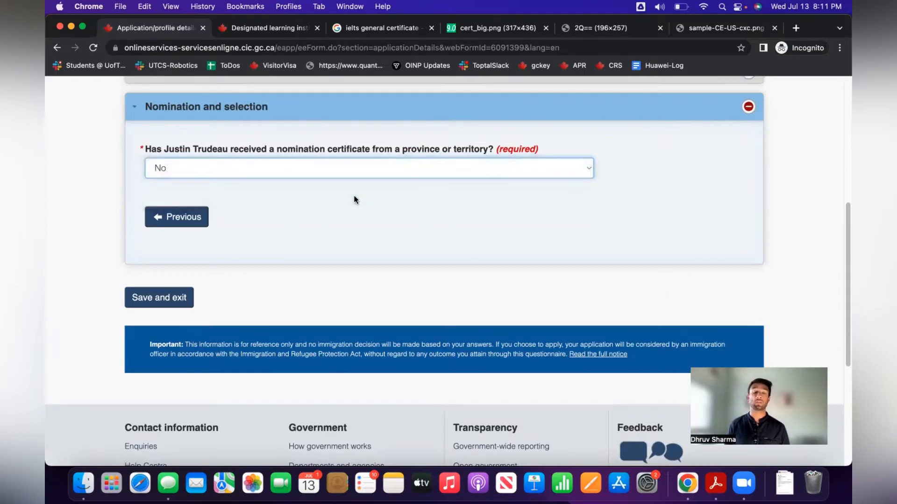
left_click(173, 298)
Answer No to appointing a representative and save the Representative form.
scroll(281, 289, "down", 5)
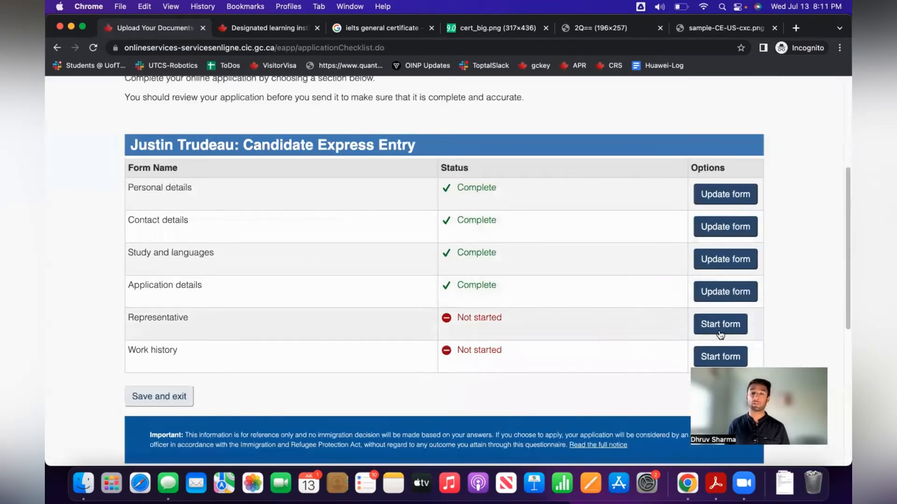
left_click(720, 329)
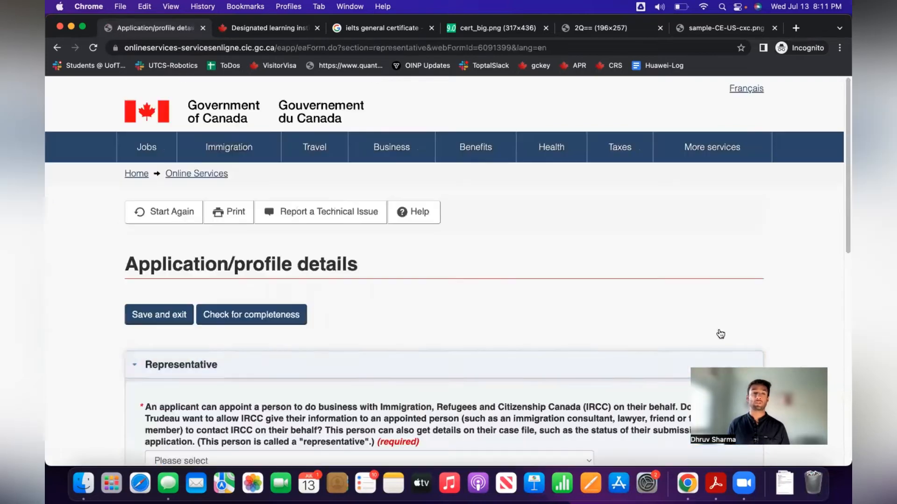
scroll(390, 299, "down", 2)
scroll(378, 295, "down", 3)
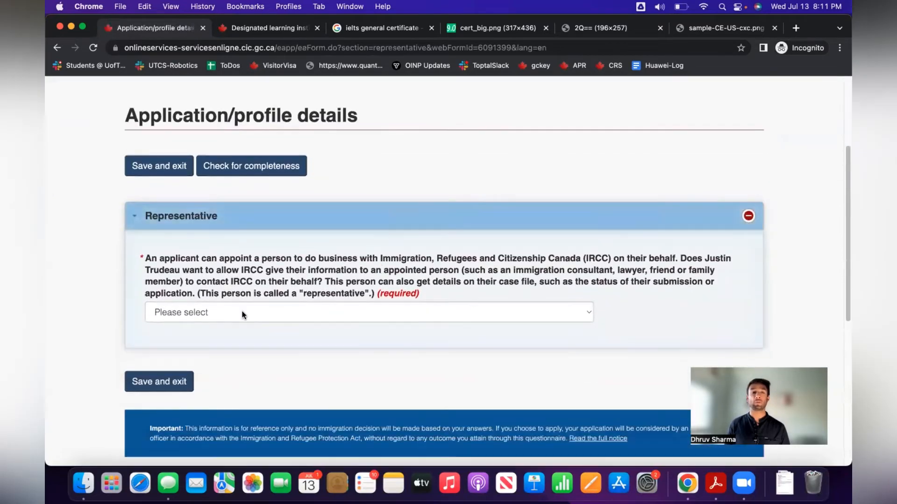
left_click(255, 313)
left_click(255, 327)
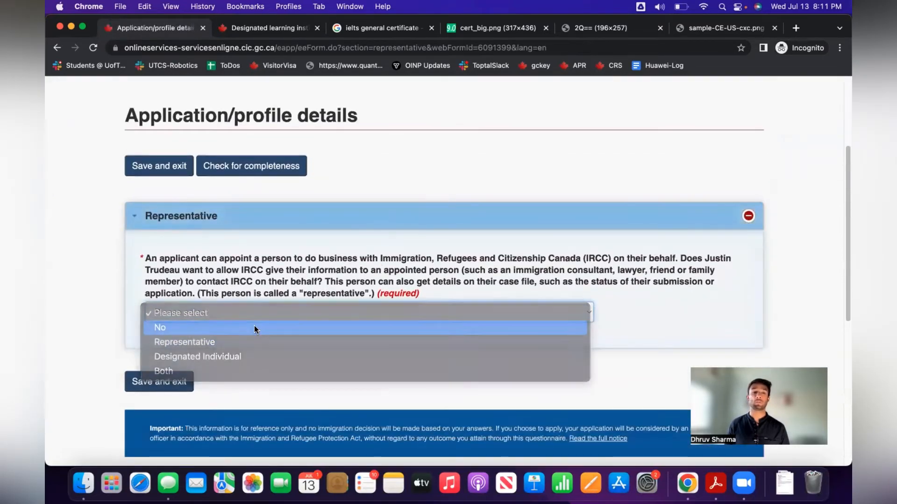
left_click(157, 383)
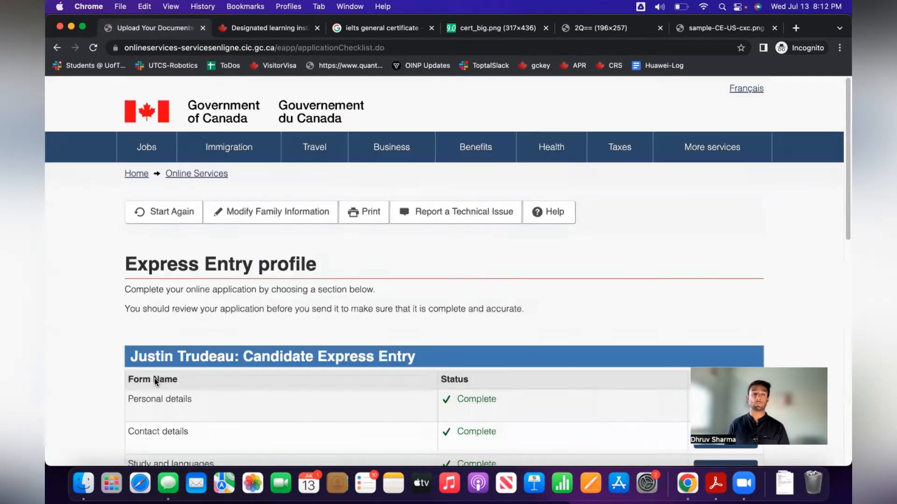
scroll(255, 377, "down", 4)
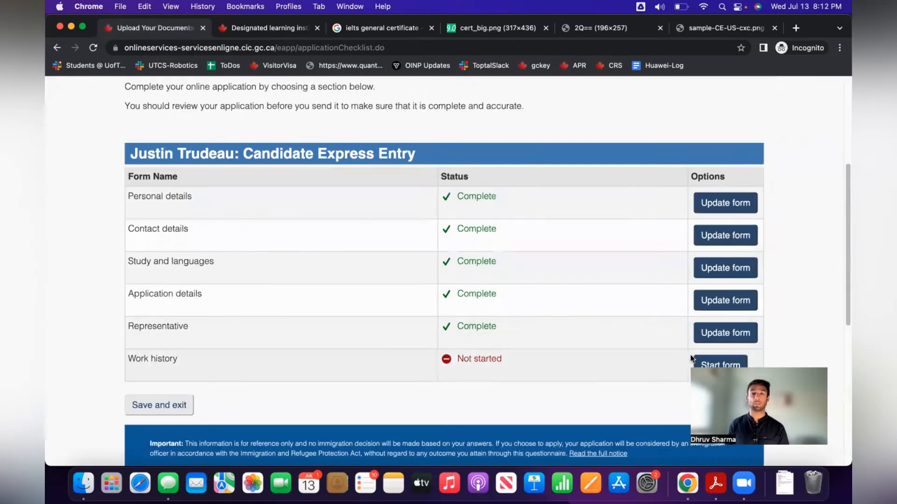
scroll(603, 365, "down", 2)
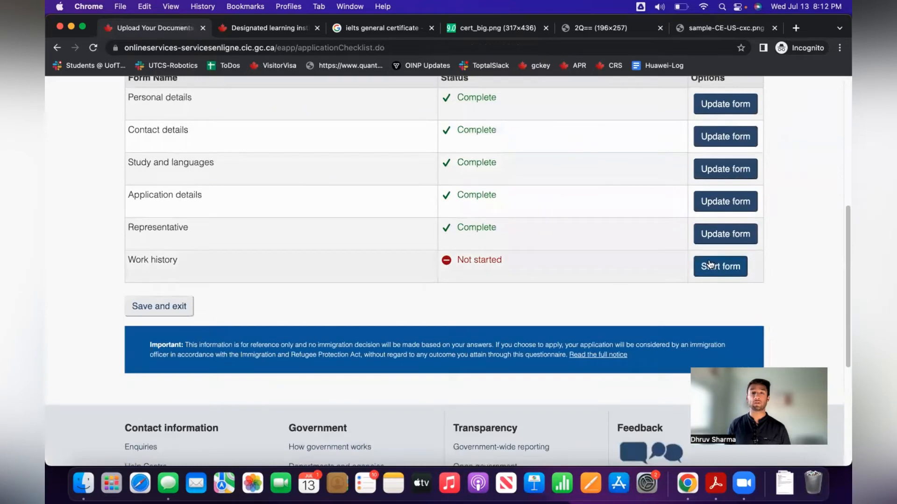
Search 'engineer' and choose NOC 2147 Computer Engineers as the primary occupation.
left_click(709, 276)
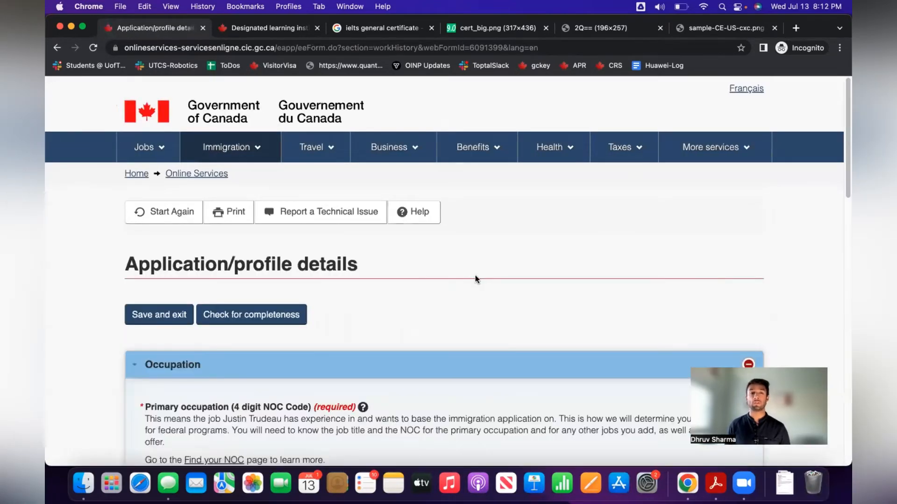
scroll(475, 275, "down", 4)
scroll(475, 279, "down", 1)
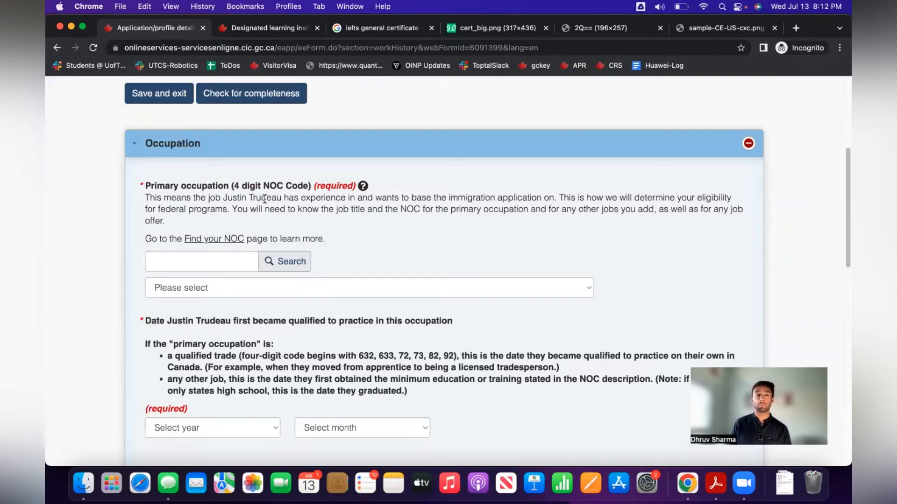
left_click(224, 261)
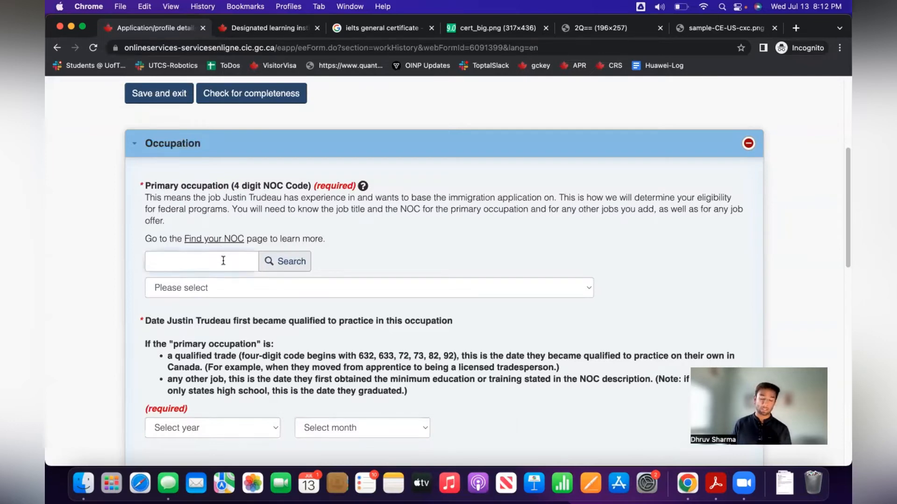
type("engineer")
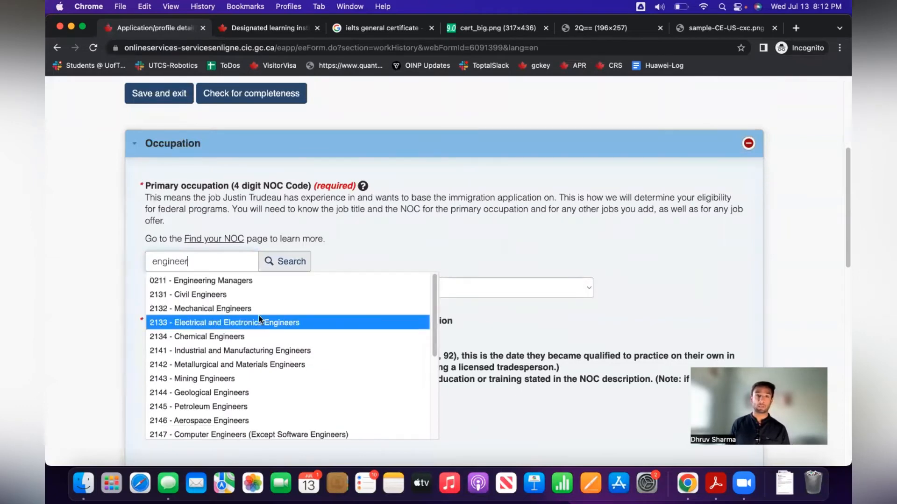
scroll(293, 395, "down", 3)
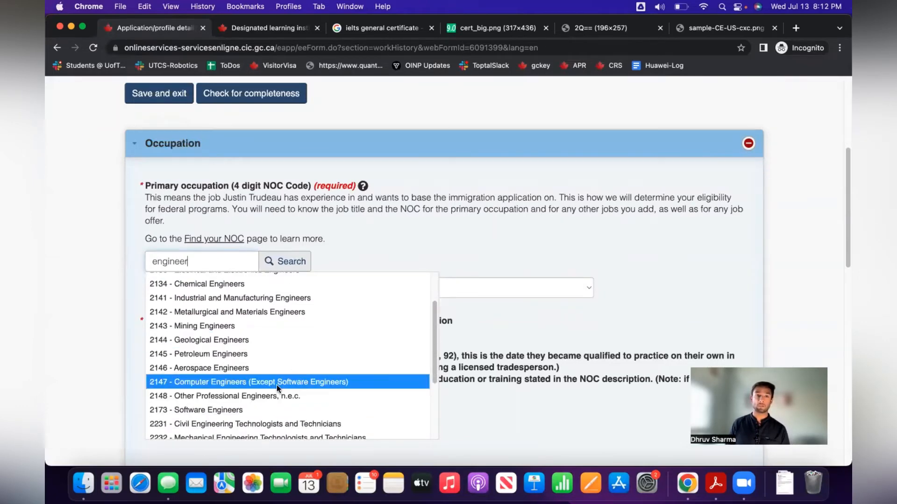
left_click(274, 383)
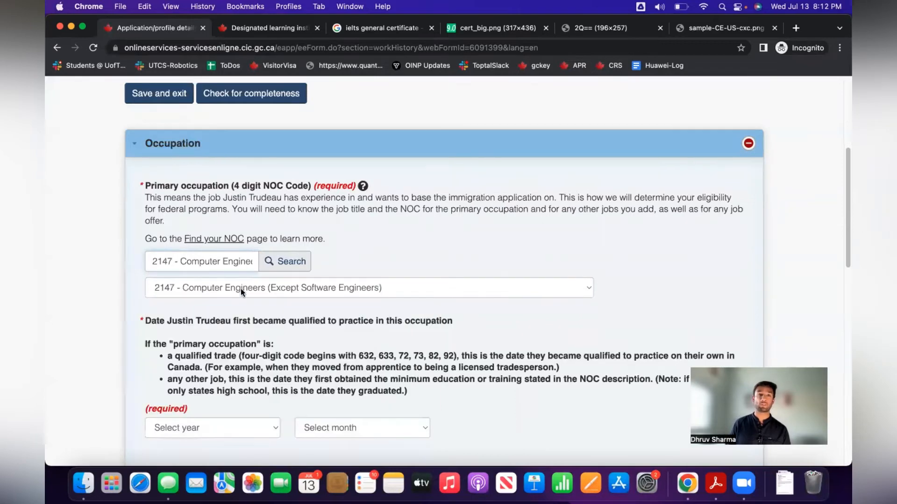
scroll(283, 295, "down", 3)
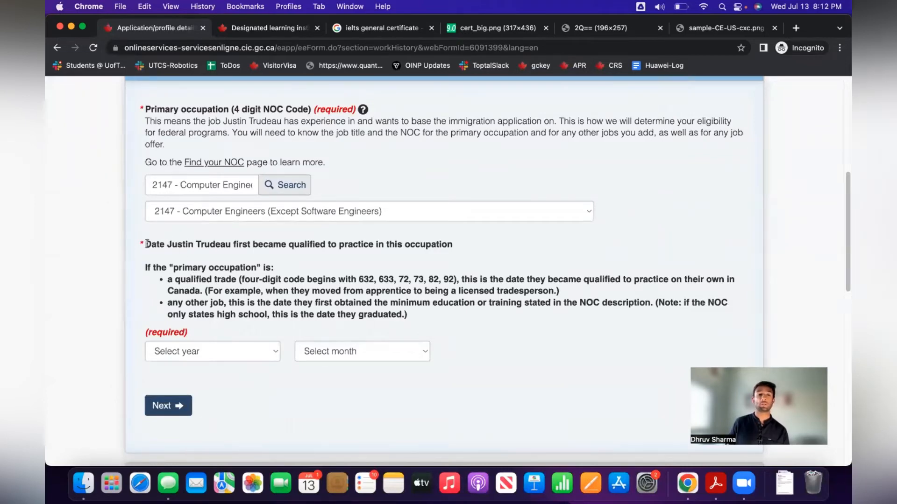
left_click_drag(146, 244, 455, 247)
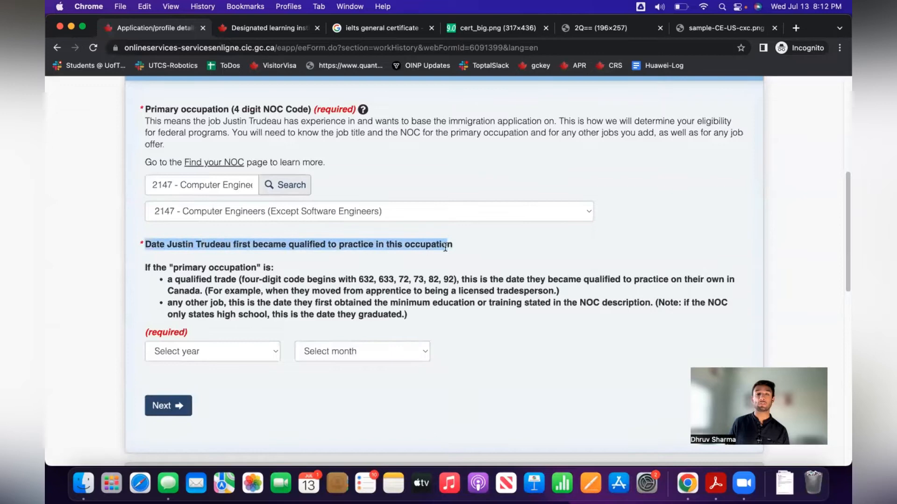
left_click(492, 250)
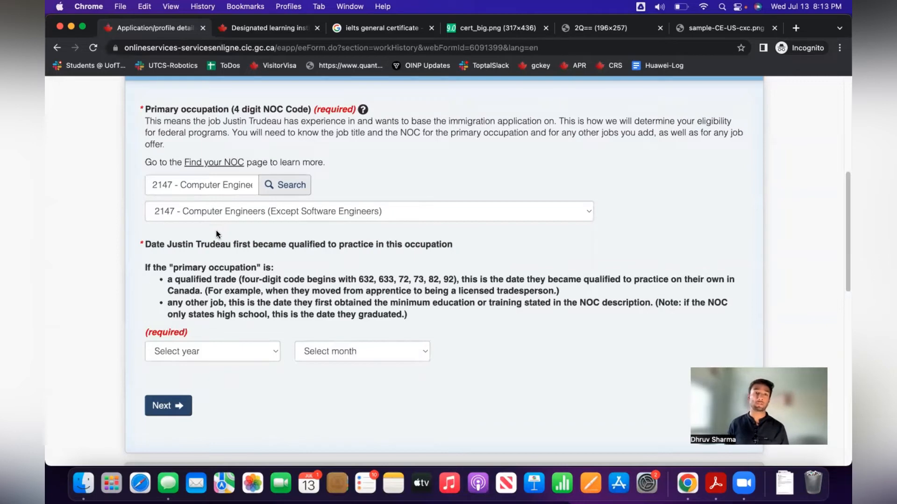
Set the first qualified date to August 2018 and continue.
left_click(242, 354)
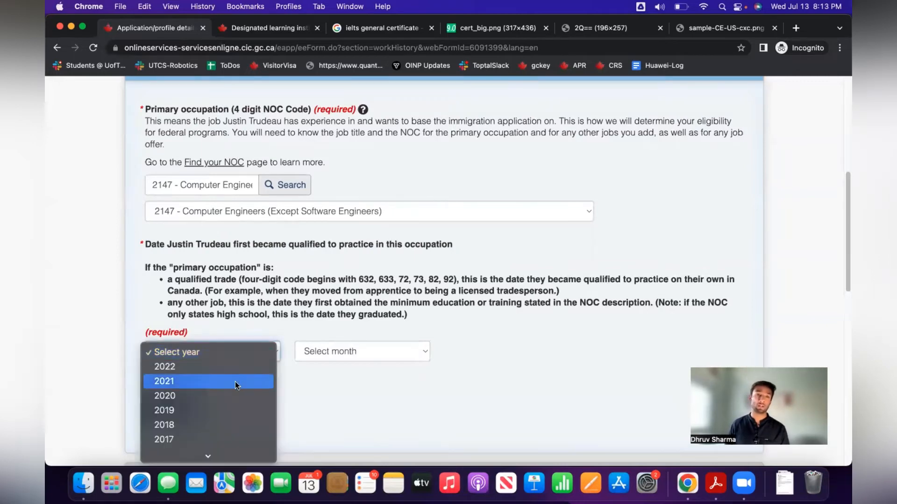
left_click(227, 424)
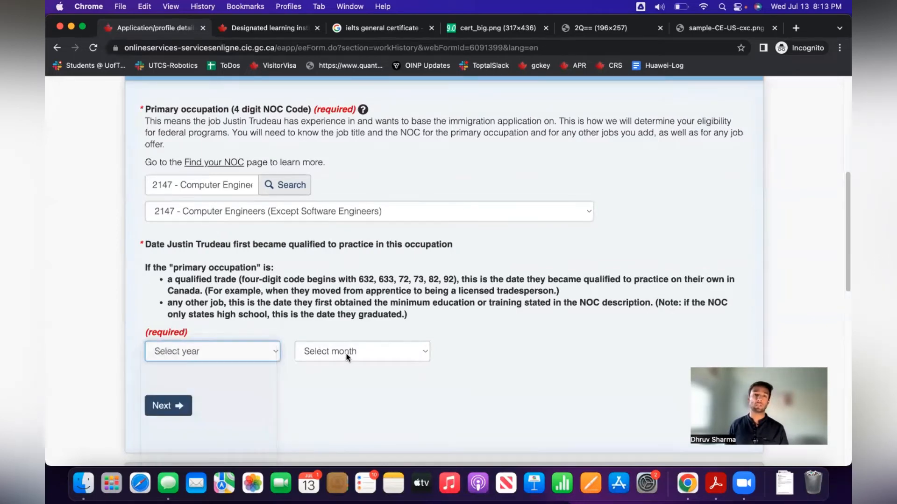
left_click(346, 354)
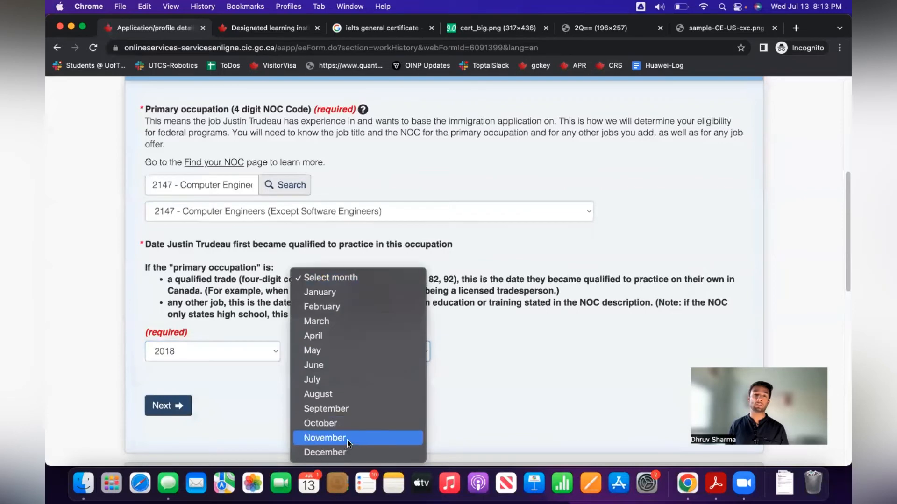
left_click(355, 394)
scroll(301, 410, "down", 3)
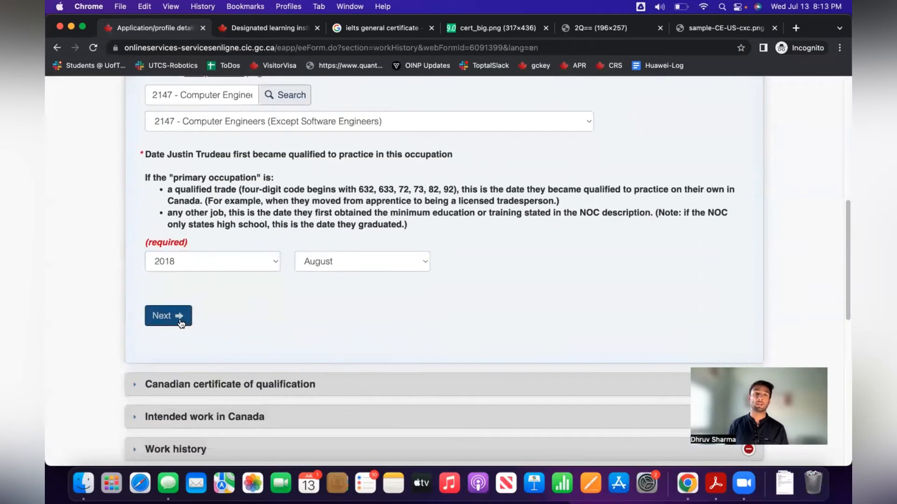
left_click(181, 322)
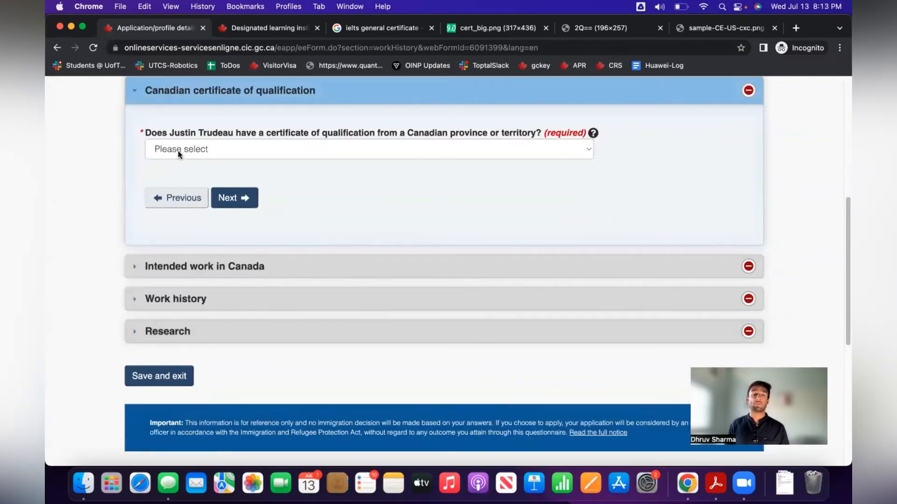
Answer No to holding a Canadian certificate of qualification and continue.
left_click(451, 152)
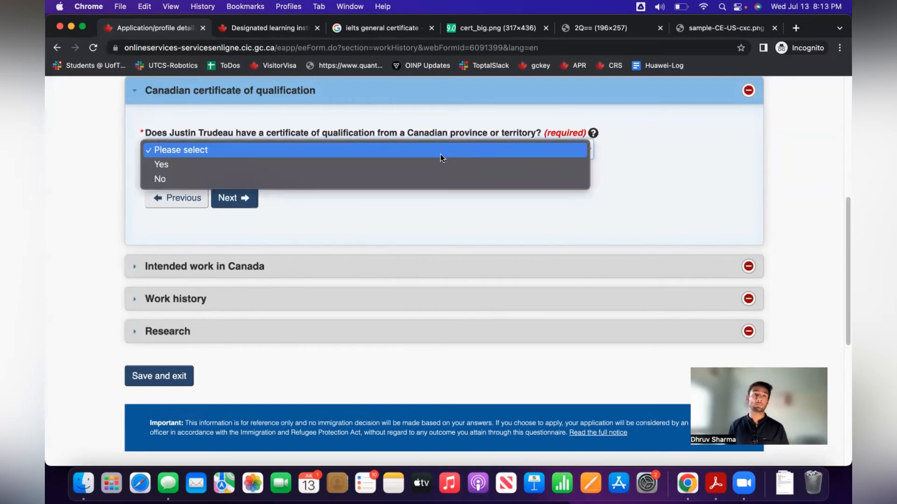
left_click(417, 174)
left_click(244, 198)
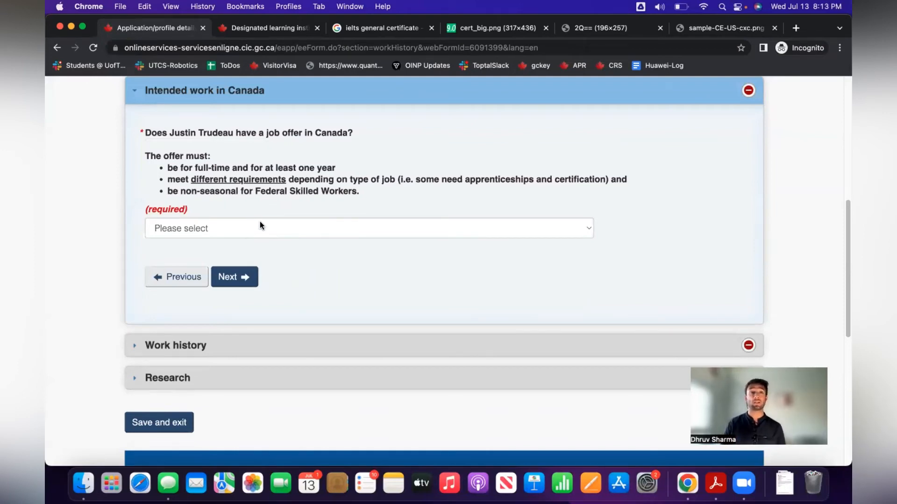
Answer Yes to having a job offer, then review the LMIA follow-up question unanswered.
left_click(292, 228)
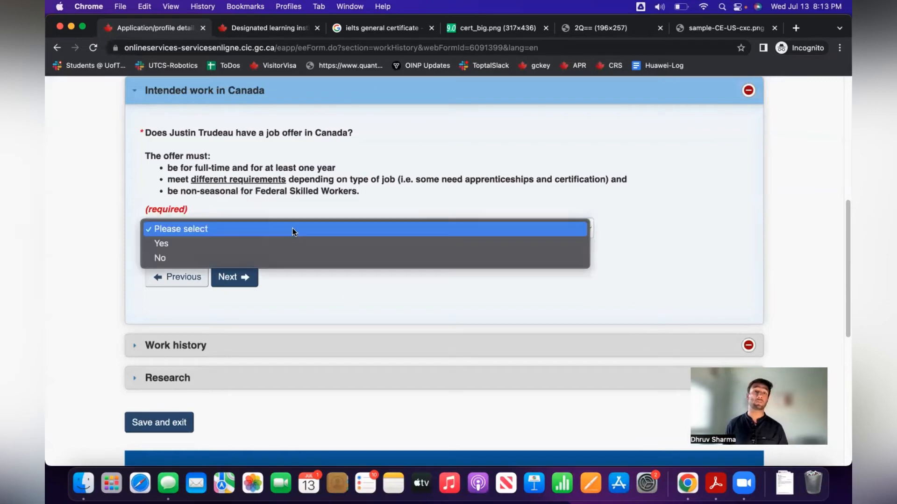
left_click(293, 239)
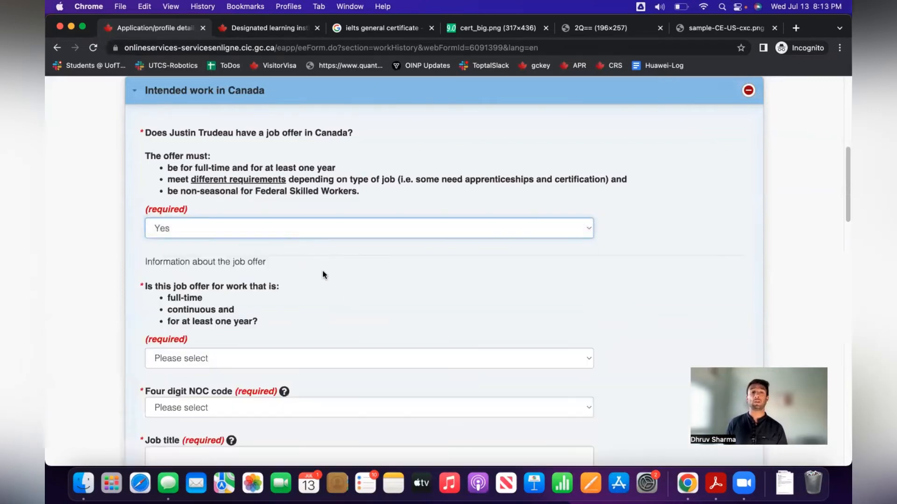
scroll(363, 322, "down", 5)
scroll(334, 358, "down", 7)
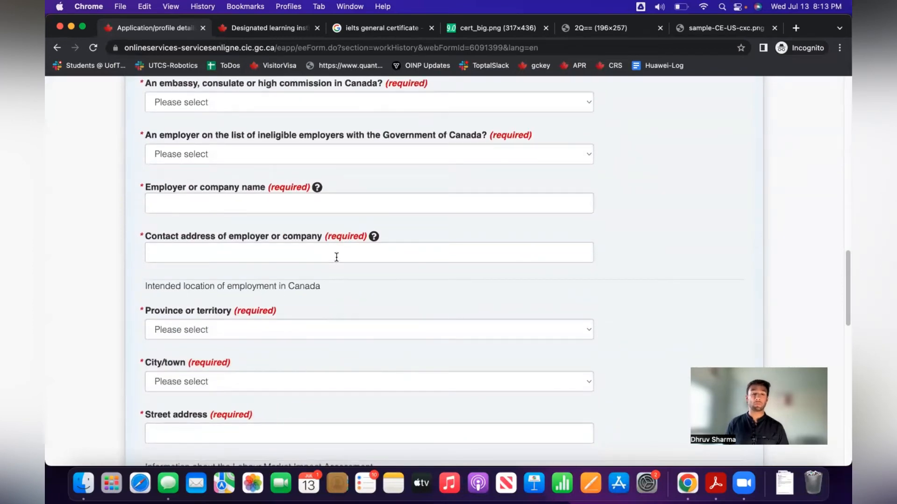
scroll(337, 257, "down", 6)
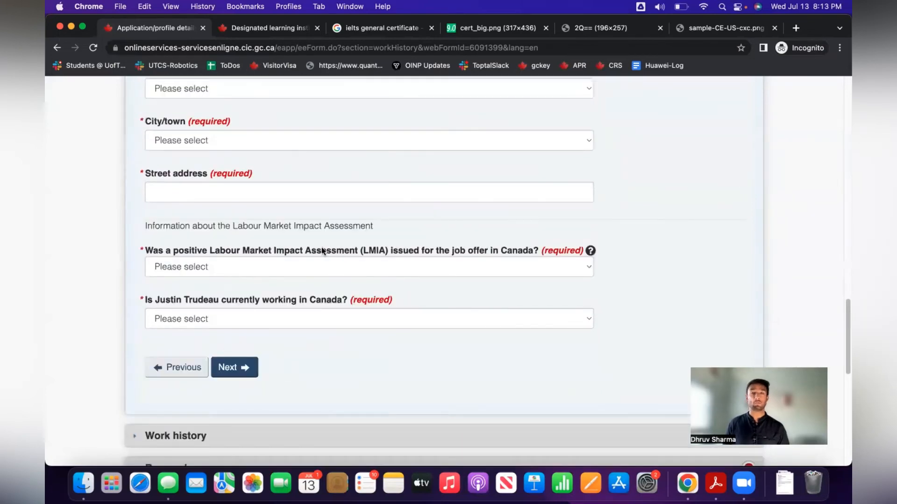
left_click(324, 265)
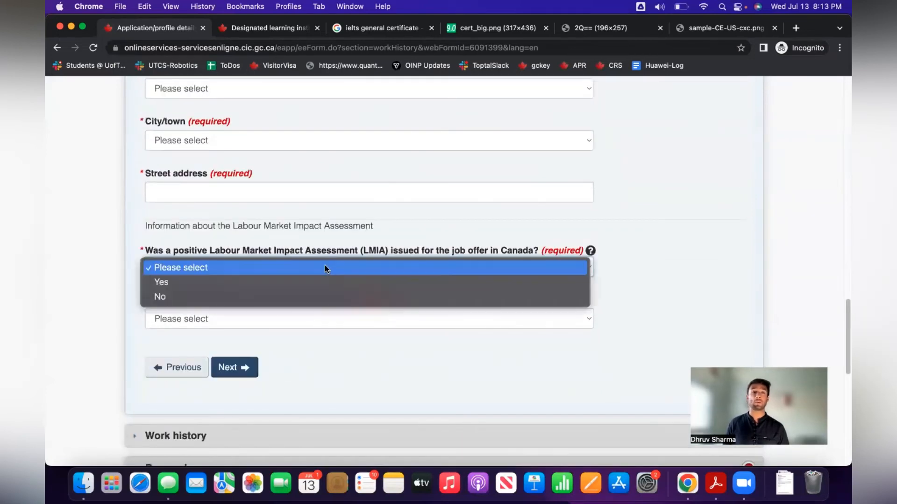
left_click(436, 263)
left_click_drag(174, 251, 417, 254)
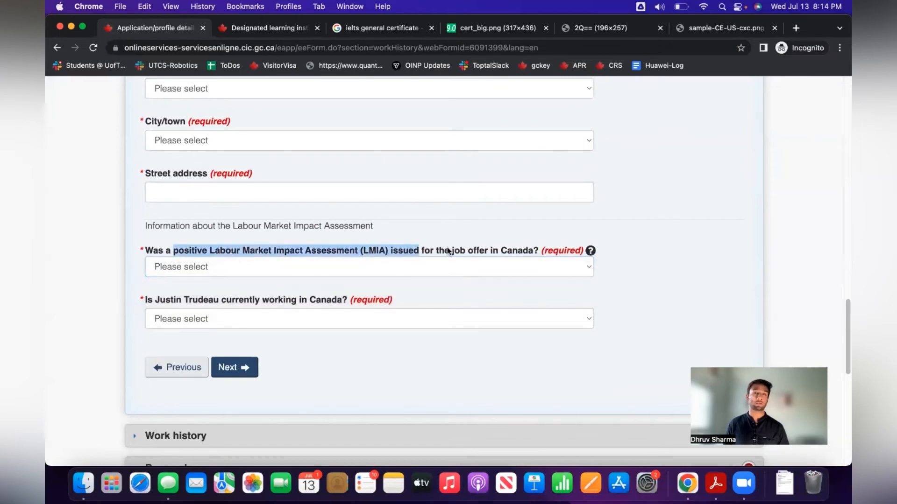
left_click(417, 254)
Change the job offer answer to No and continue to Work history.
scroll(434, 254, "up", 12)
scroll(449, 255, "up", 10)
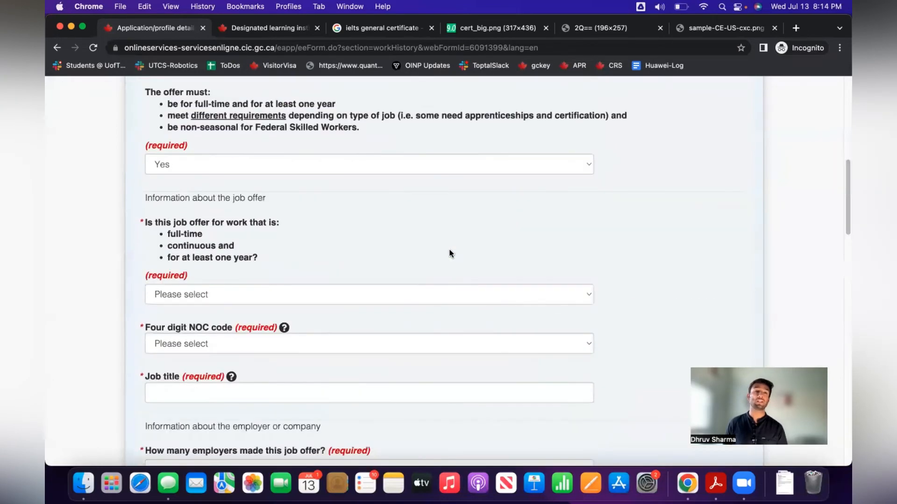
scroll(444, 265, "down", 2)
scroll(445, 263, "down", 1)
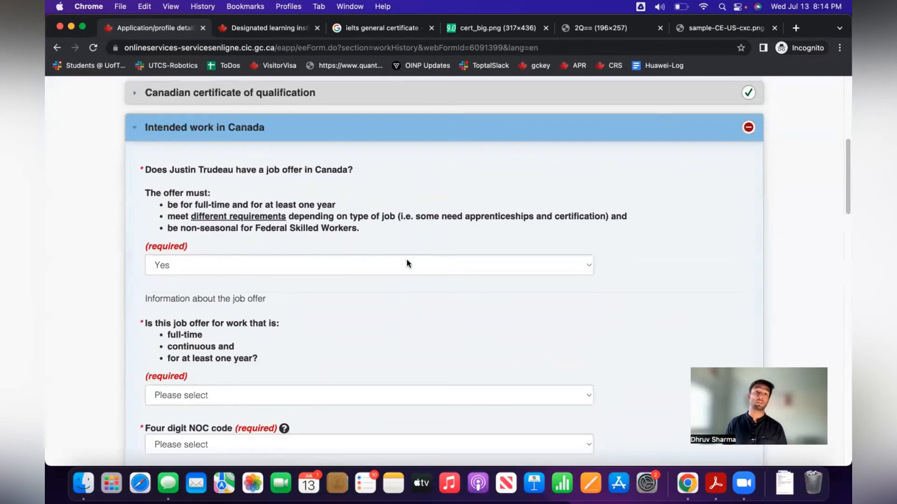
left_click(407, 260)
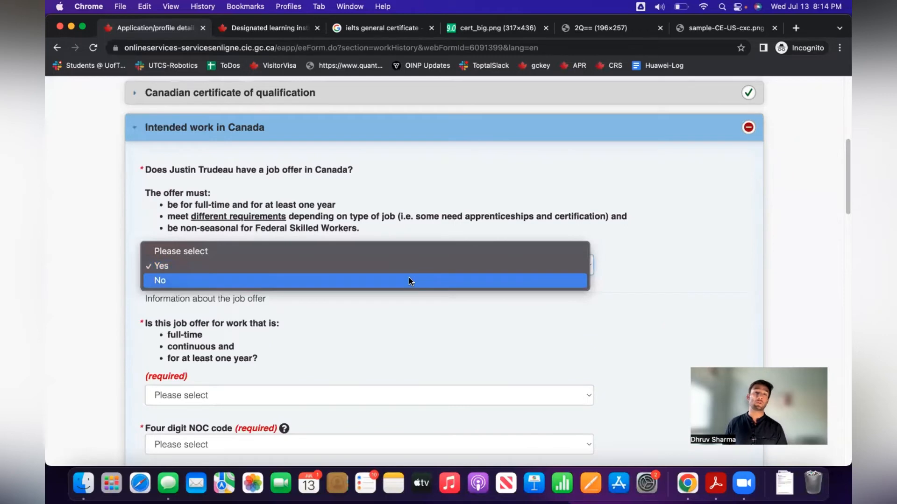
left_click(410, 281)
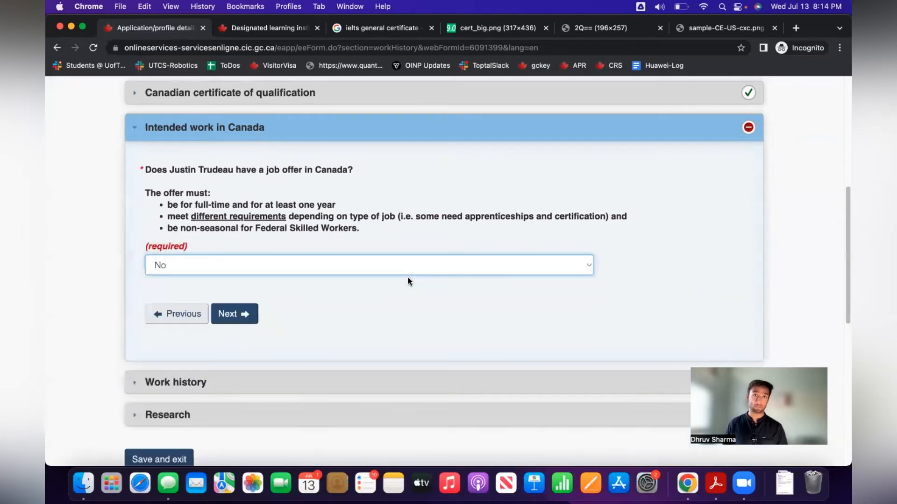
left_click(234, 319)
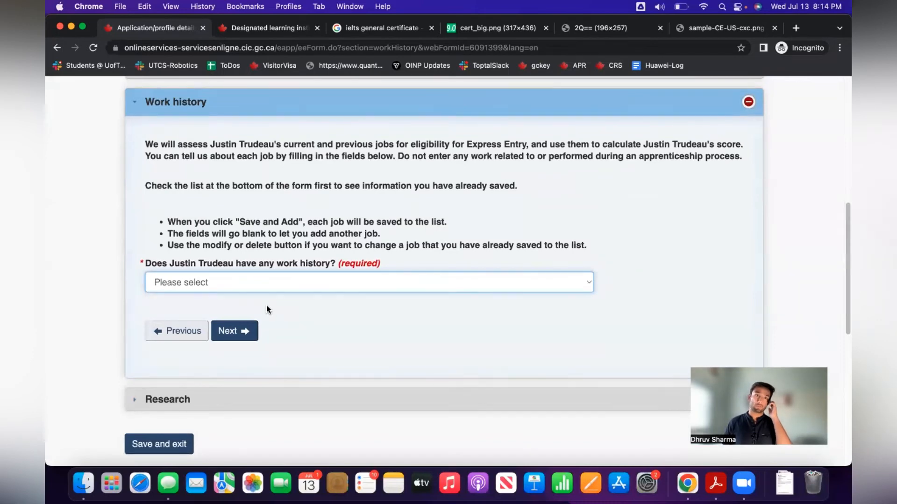
Answer Yes to having work history, revealing the empty start date, end date and hours fields.
left_click(238, 287)
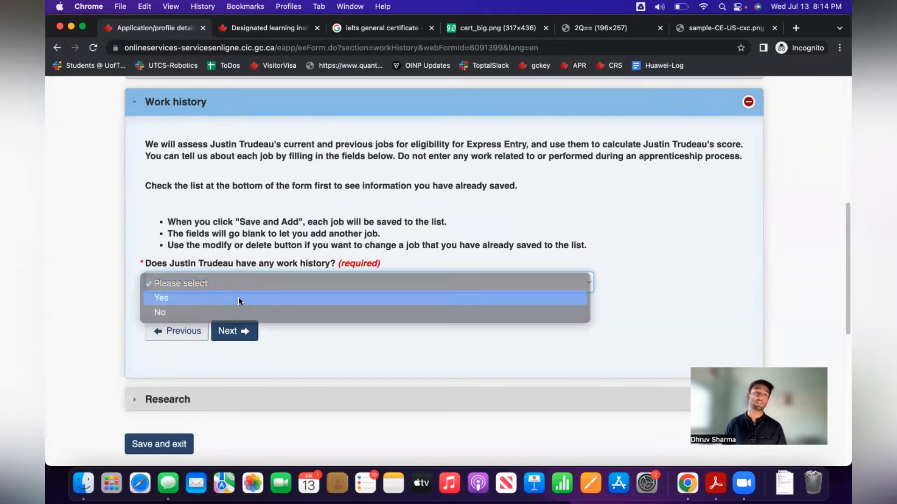
left_click(238, 297)
scroll(338, 307, "down", 3)
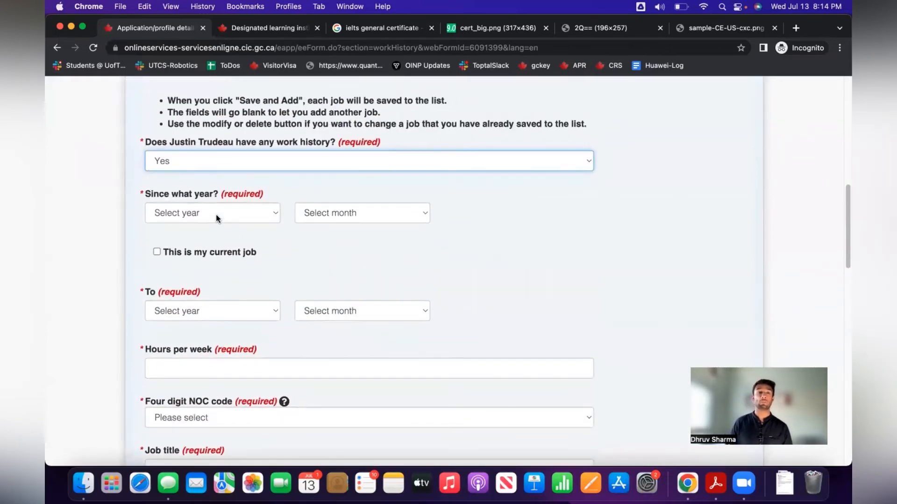
scroll(270, 275, "down", 7)
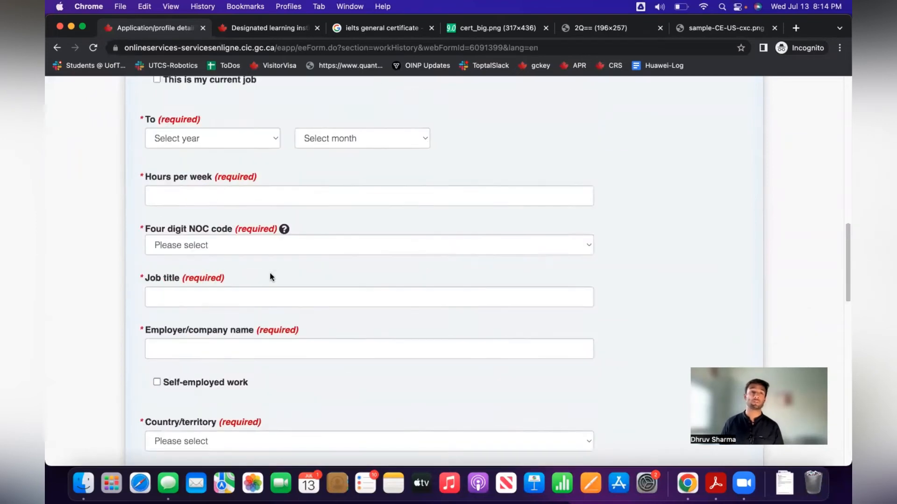
scroll(273, 277, "down", 5)
scroll(273, 277, "up", 10)
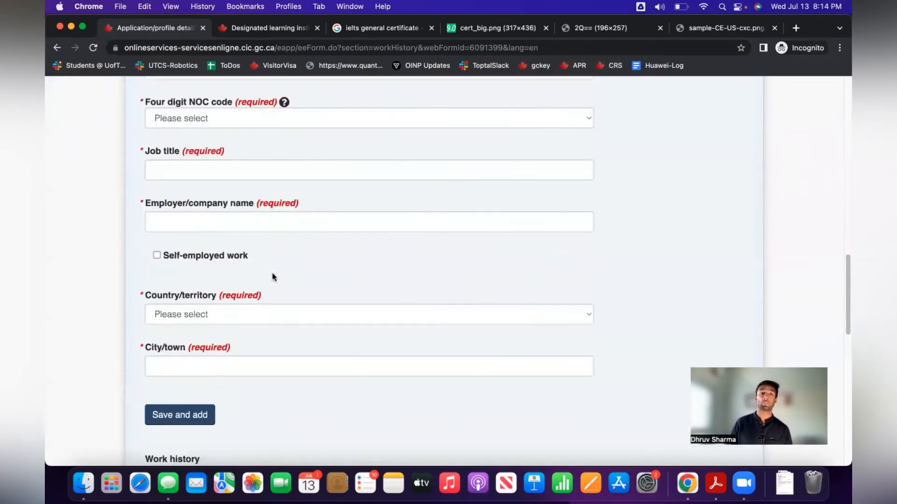
scroll(274, 278, "up", 4)
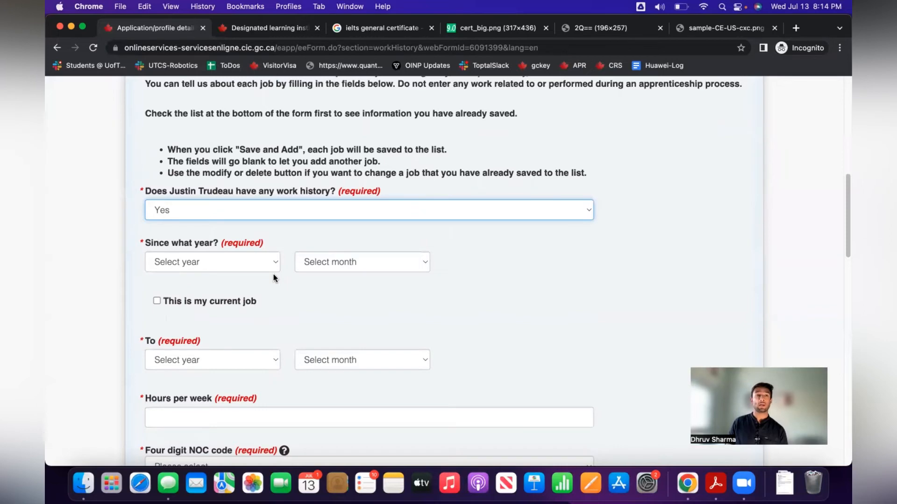
scroll(279, 278, "down", 5)
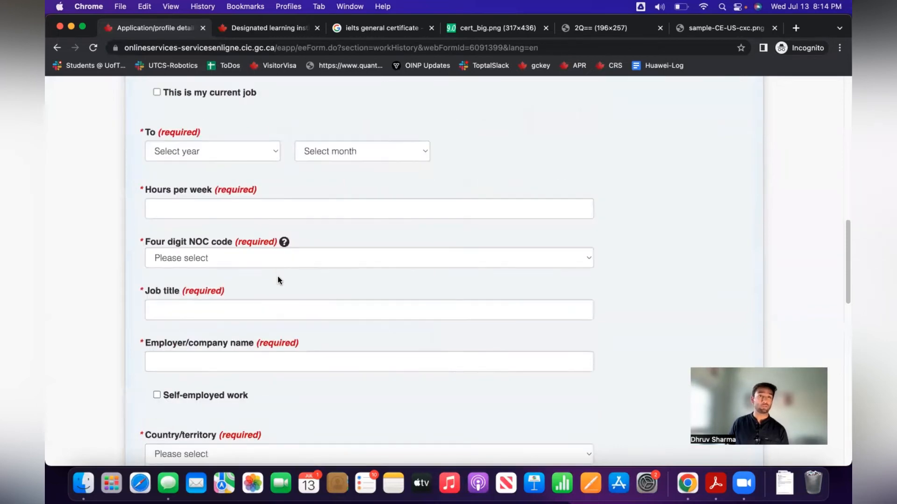
scroll(280, 278, "down", 8)
scroll(279, 278, "up", 8)
scroll(280, 276, "up", 6)
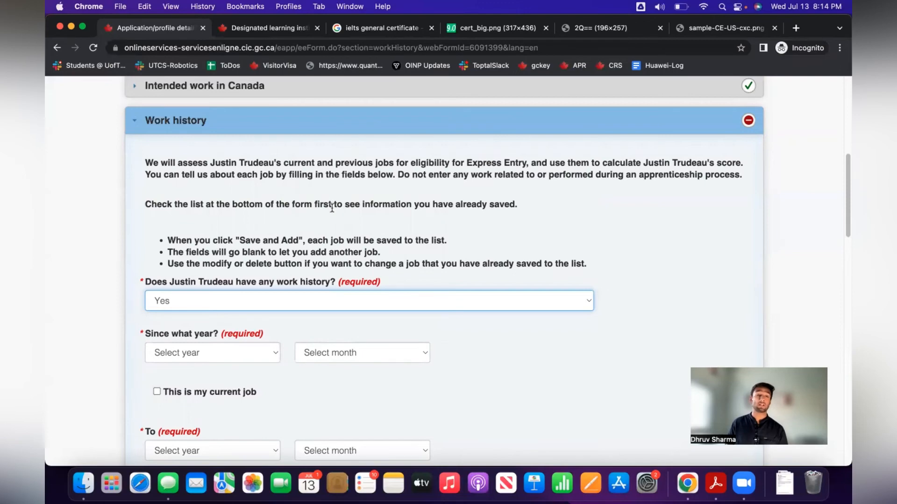
scroll(451, 337, "down", 1)
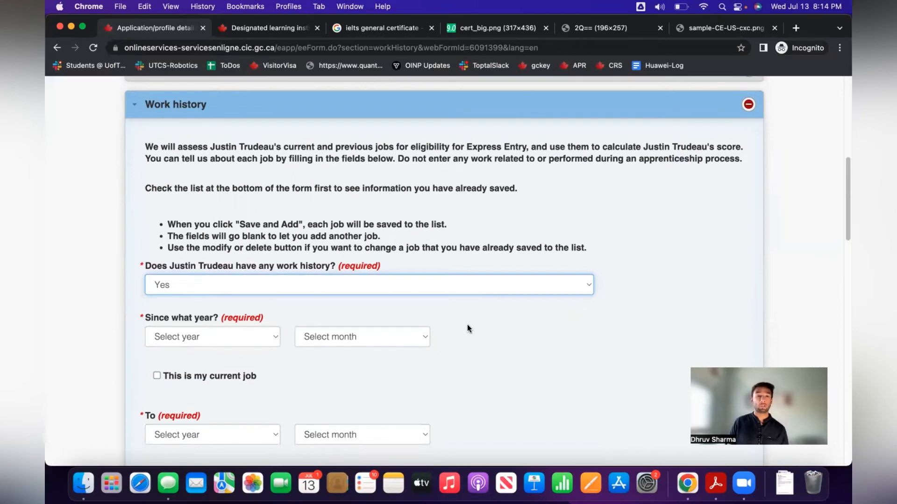
scroll(469, 327, "down", 2)
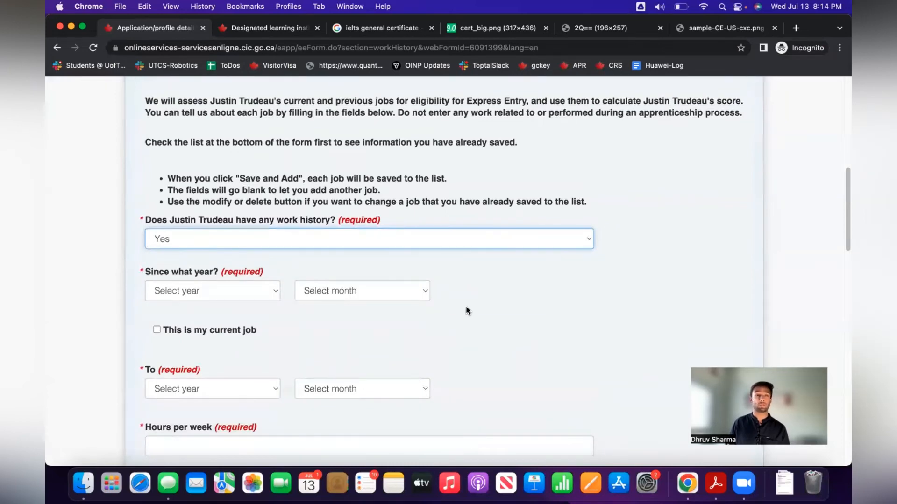
Set the job's start date to January 2021 and mark it as the current job.
left_click(244, 293)
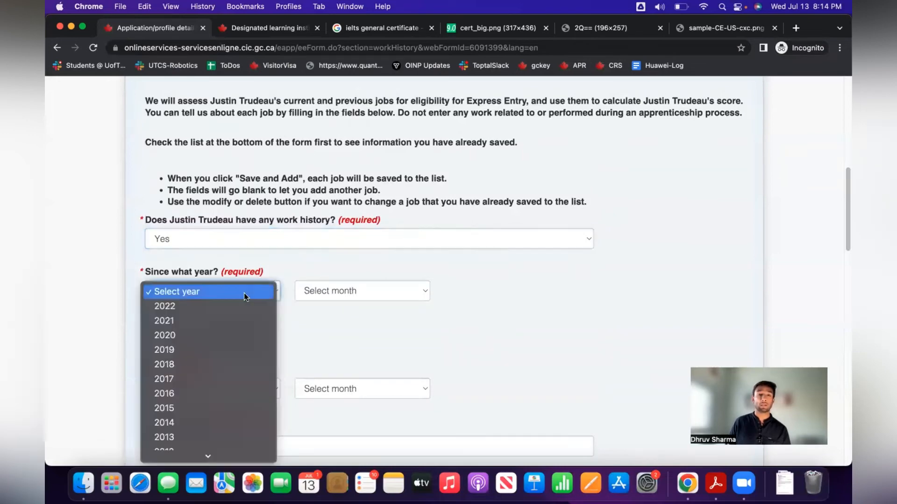
left_click(243, 320)
left_click(342, 293)
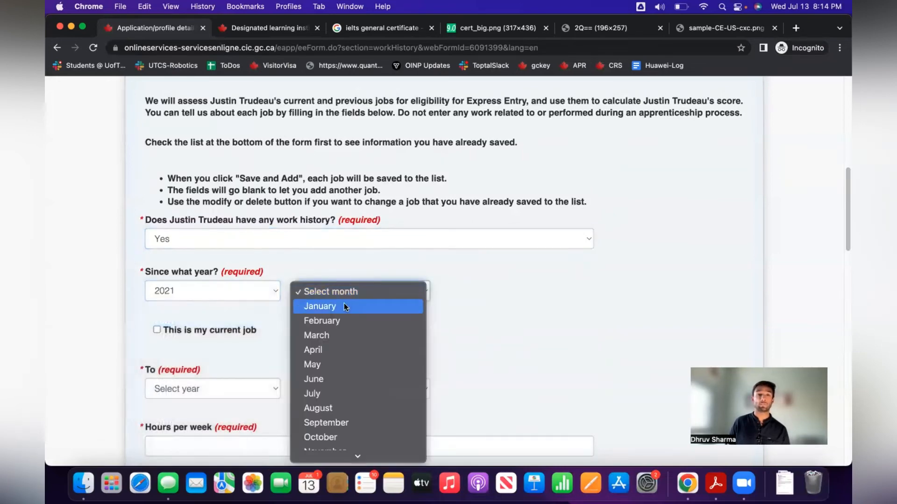
left_click(343, 305)
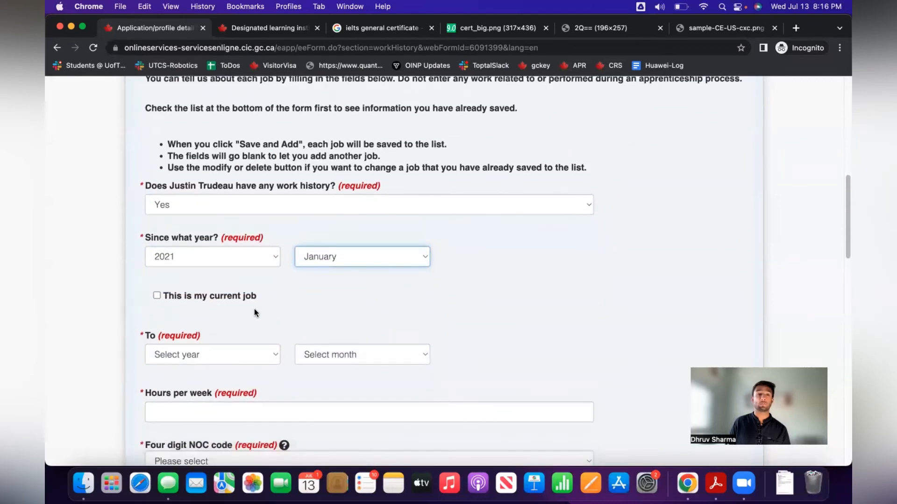
left_click(232, 356)
left_click(206, 296)
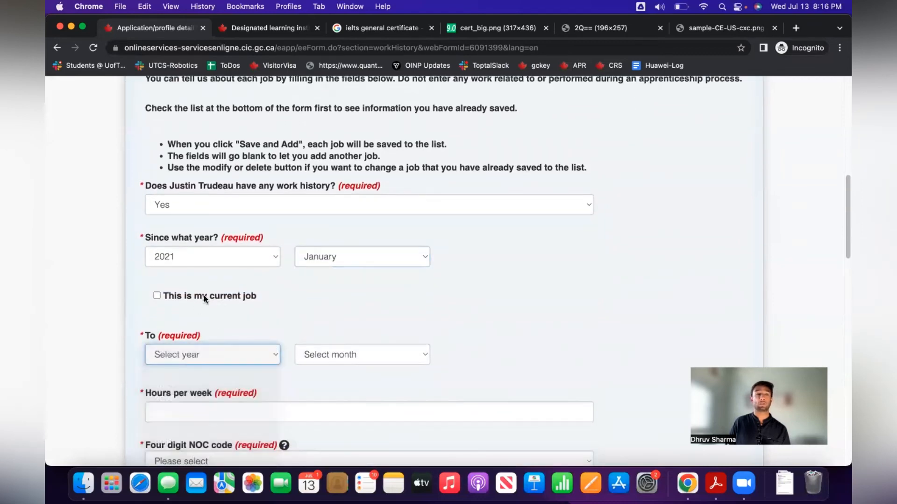
left_click(204, 297)
scroll(288, 256, "down", 3)
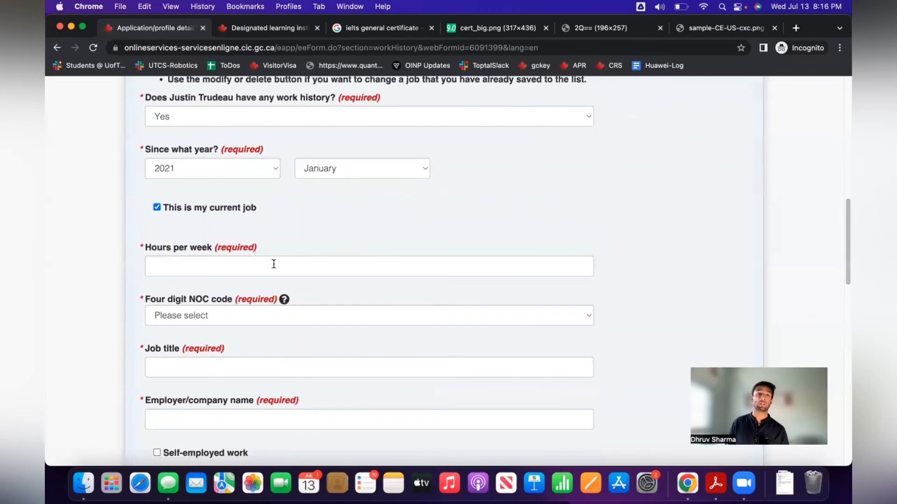
Enter 40 hours per week and browse the NOC code list.
left_click(274, 264)
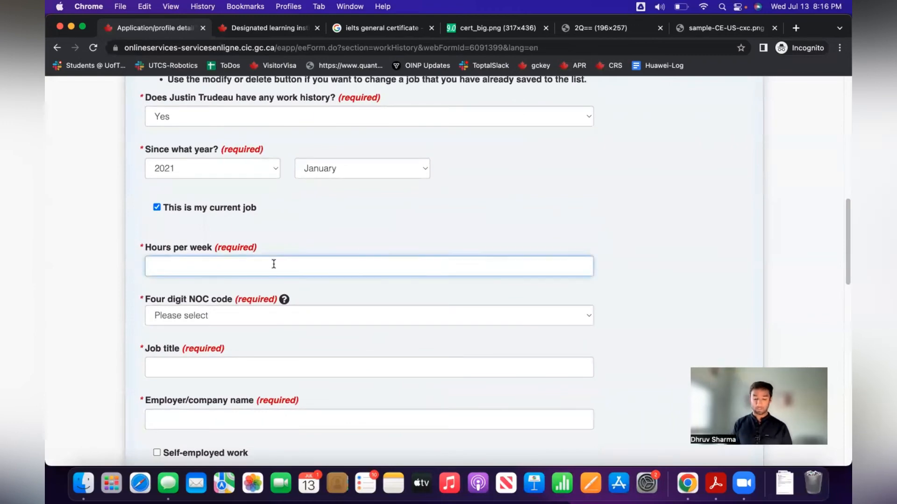
type("40")
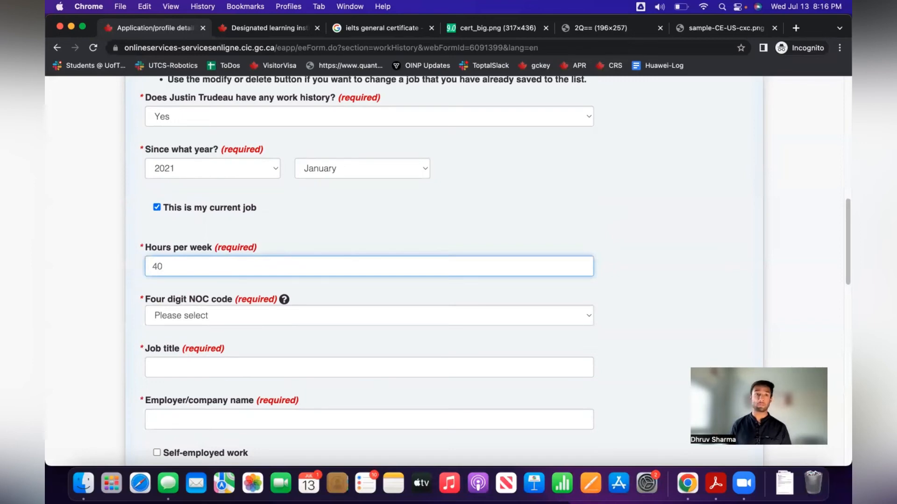
key("Tab")
key("Tab")
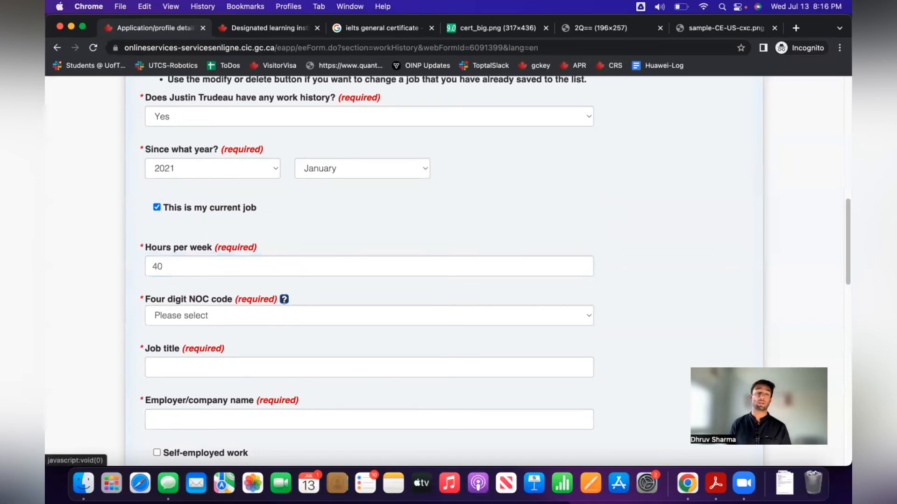
key("space")
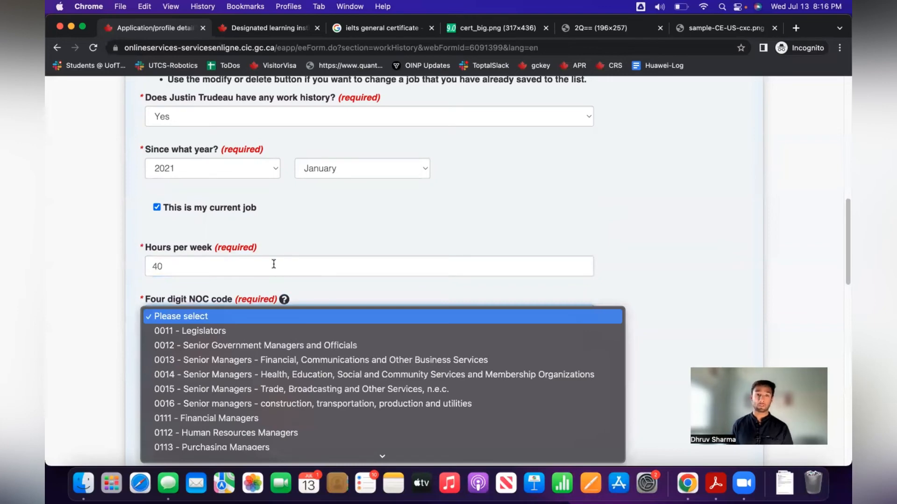
key("Down")
key("2")
key("3")
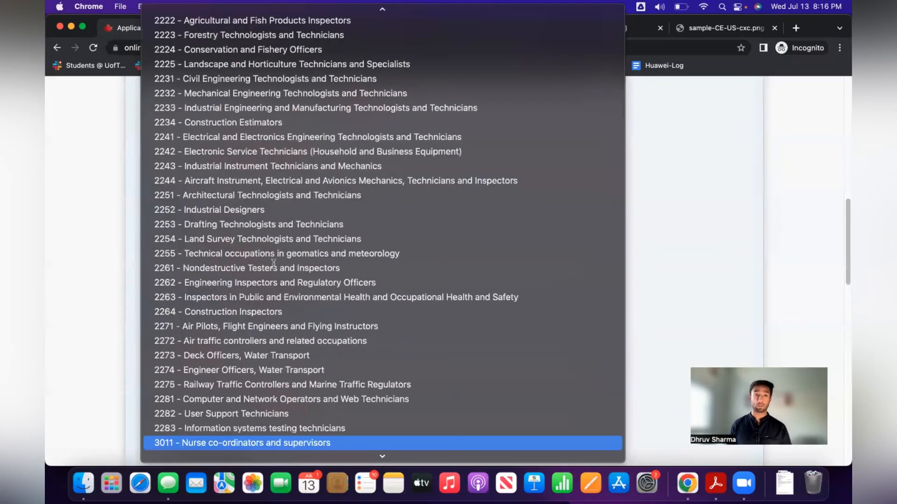
left_click(297, 253)
scroll(343, 271, "down", 6)
scroll(343, 272, "up", 15)
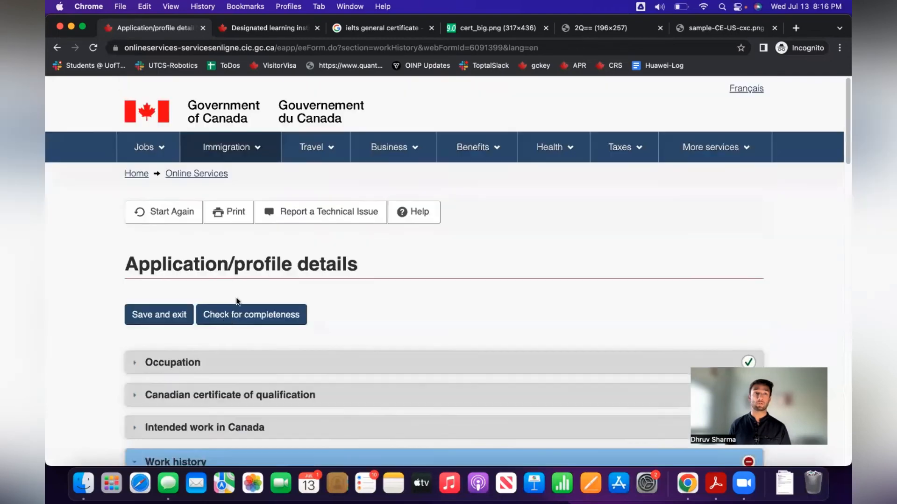
Check the Occupation section's primary NOC, then choose NOC 2147 Computer Engineers in Work history.
scroll(236, 300, "down", 3)
left_click(207, 257)
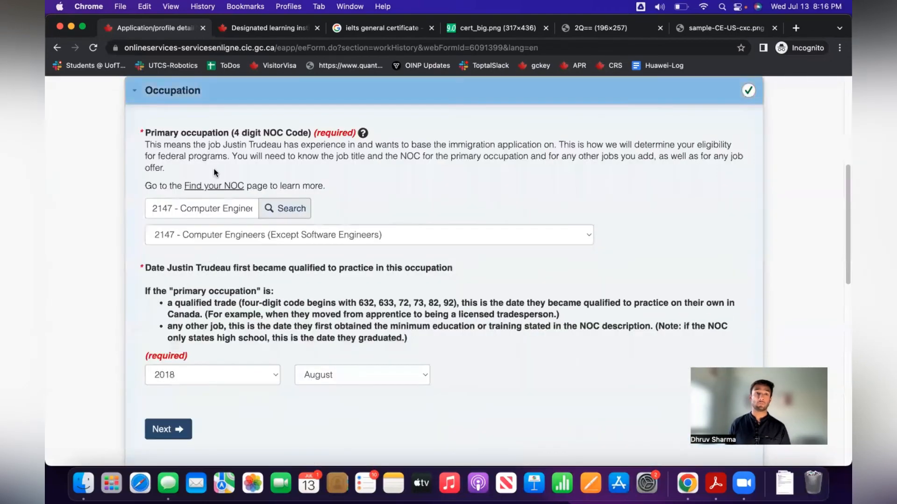
scroll(470, 216, "down", 9)
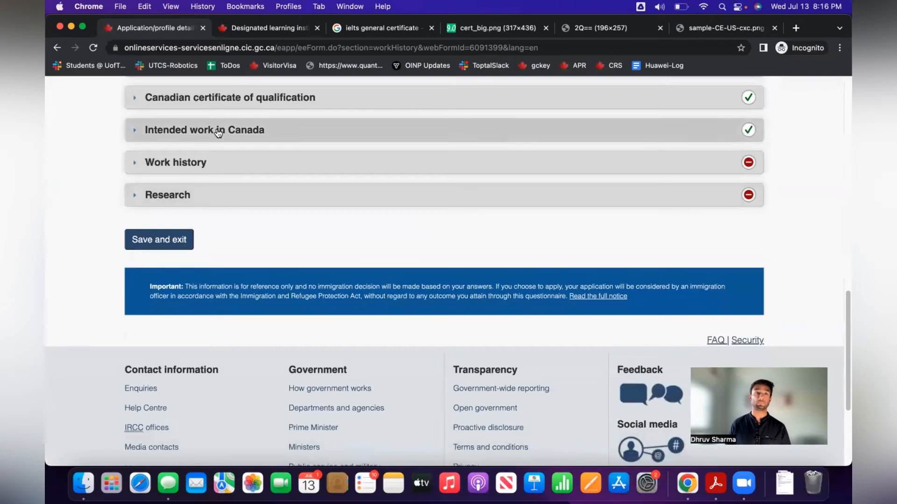
left_click(220, 162)
scroll(251, 258, "down", 5)
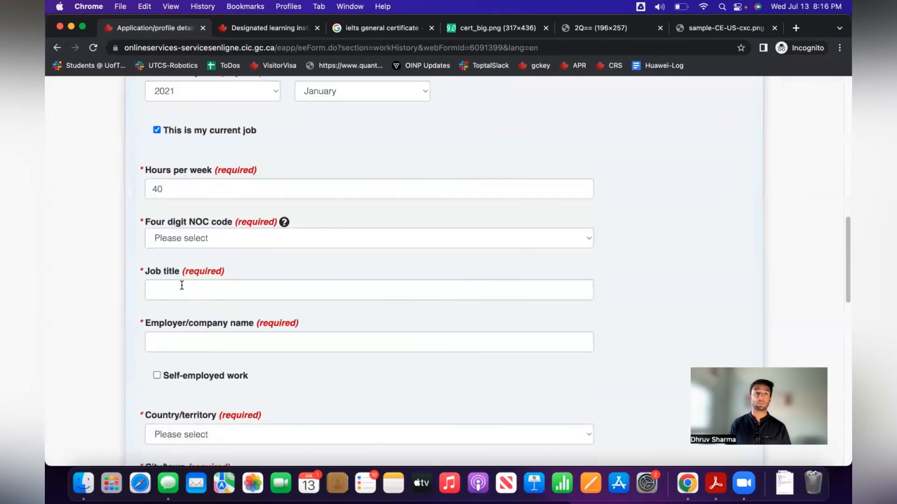
left_click(188, 241)
type("2147 - Computer Engineers (Except Software Engineers")
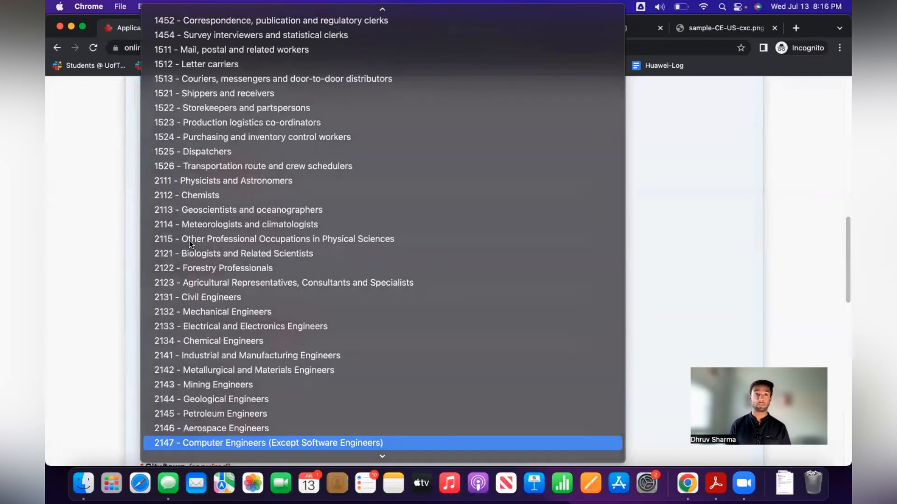
key("Return")
Enter 'Computer Engineer' as the job title and 'Effizient Inc.' as the employer.
left_click(192, 286)
type("Com")
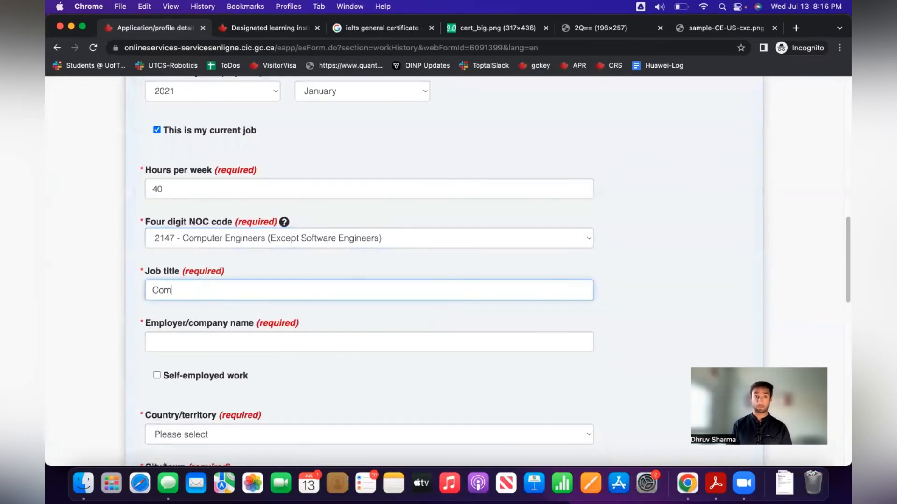
type("puter Engineer")
key("Tab")
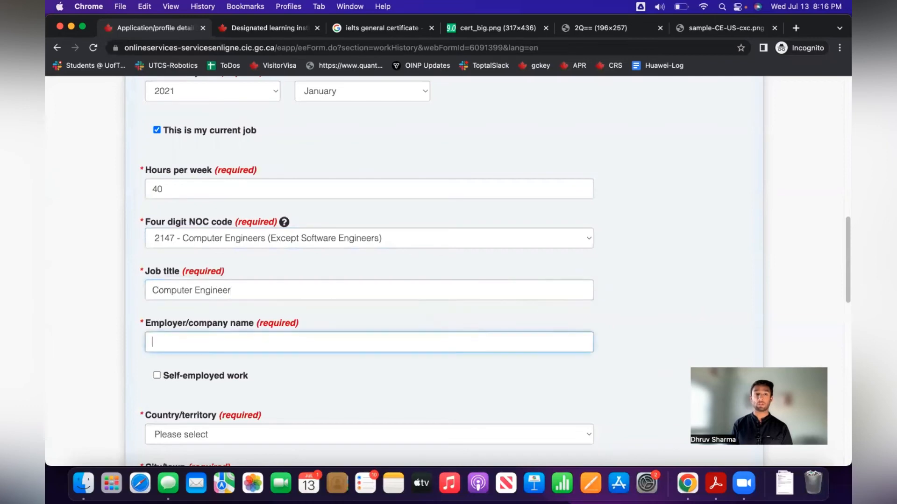
type("E")
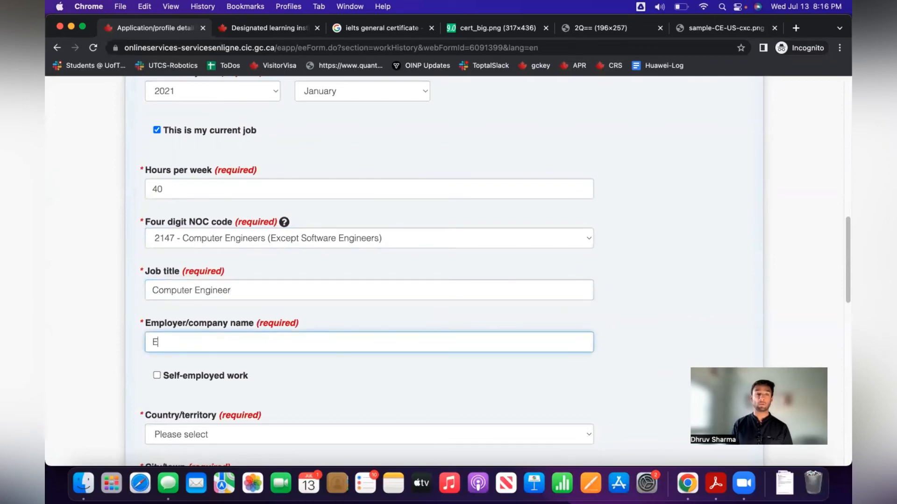
type("ffizient Inc.")
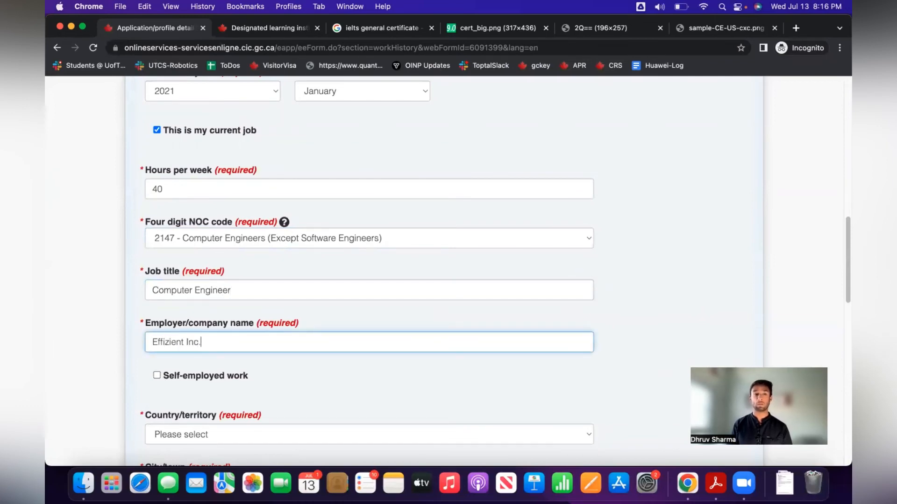
key("Tab")
scroll(397, 329, "down", 4)
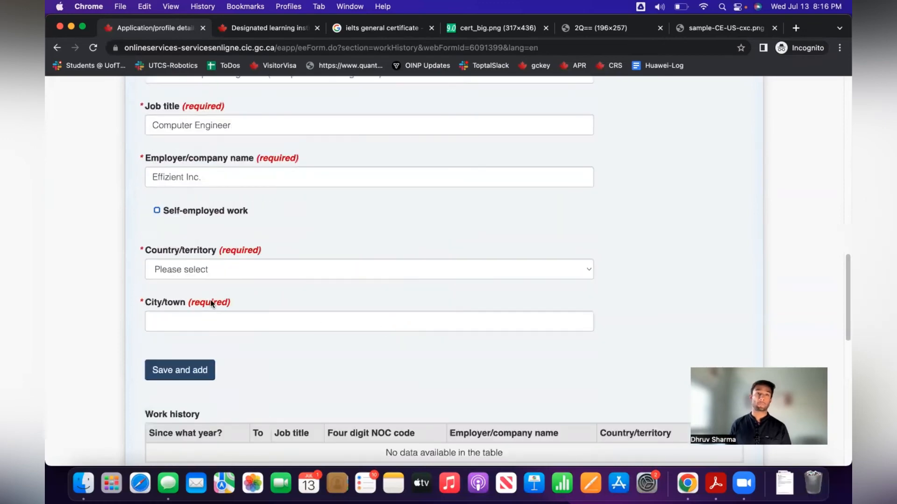
Set the job location to Canada, Ontario, Kitchener, and enter the employer's street address.
left_click(210, 270)
type("can")
key("Return")
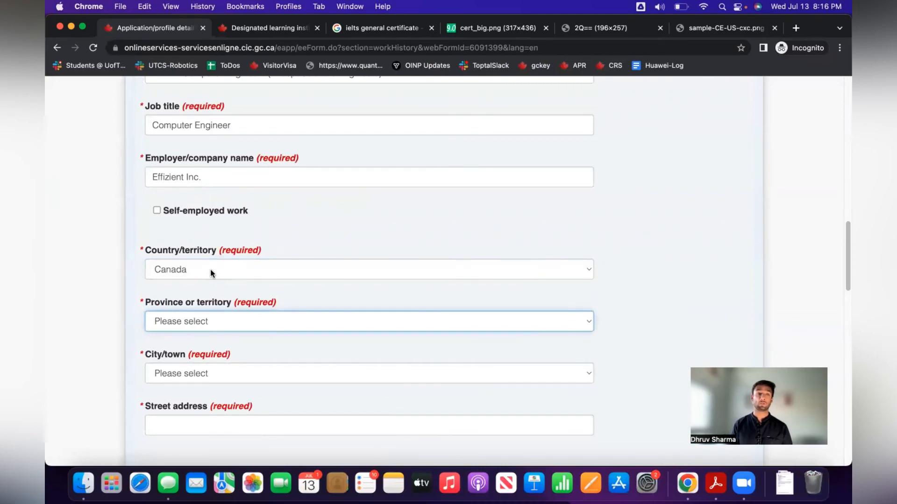
type("o")
key("Tab")
key("space")
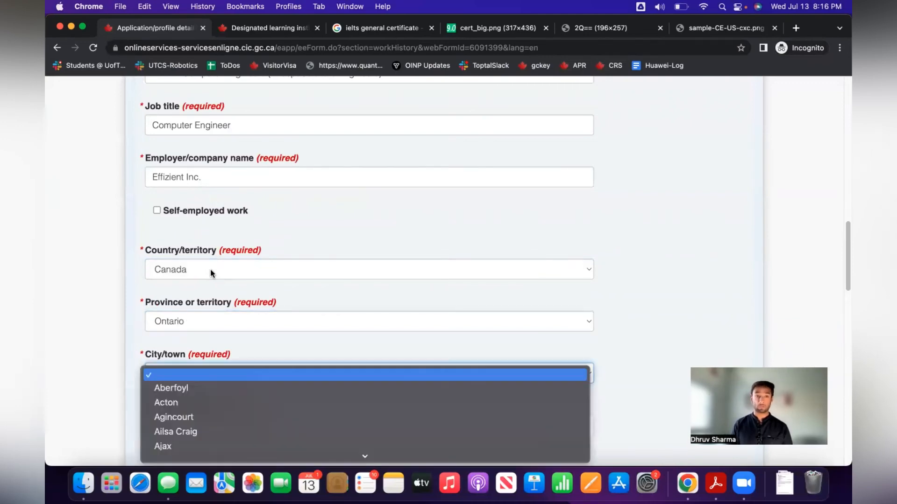
type("kit")
key("Return")
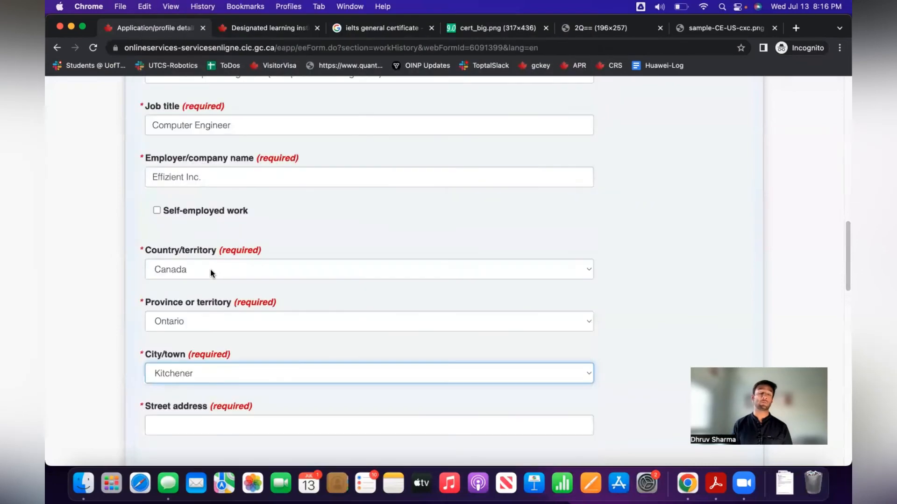
scroll(196, 318, "down", 3)
left_click(198, 355)
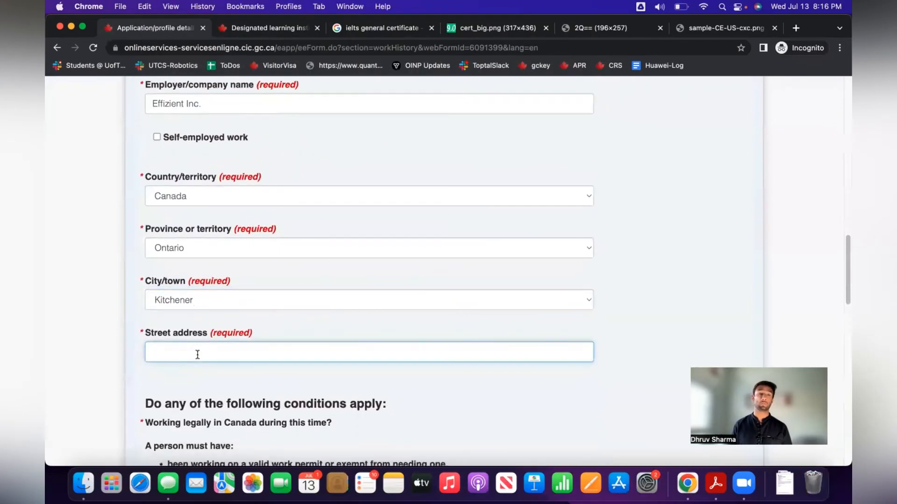
type("123")
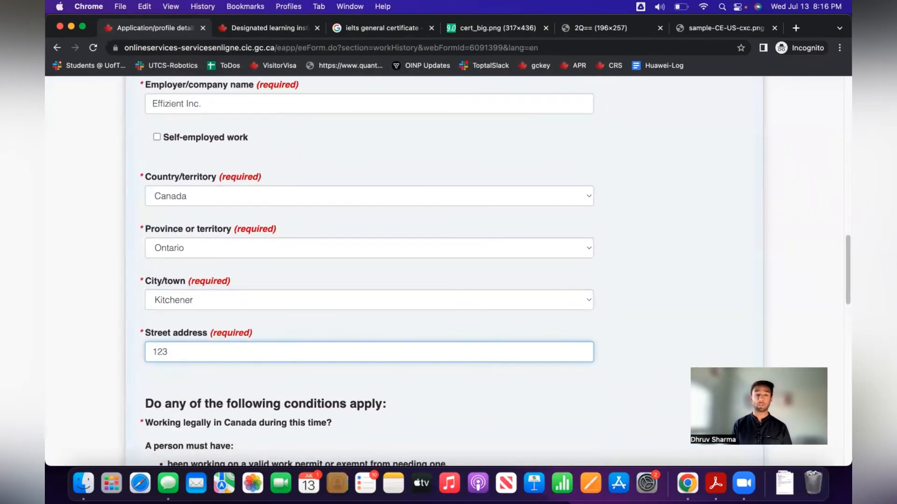
type(" King St W")
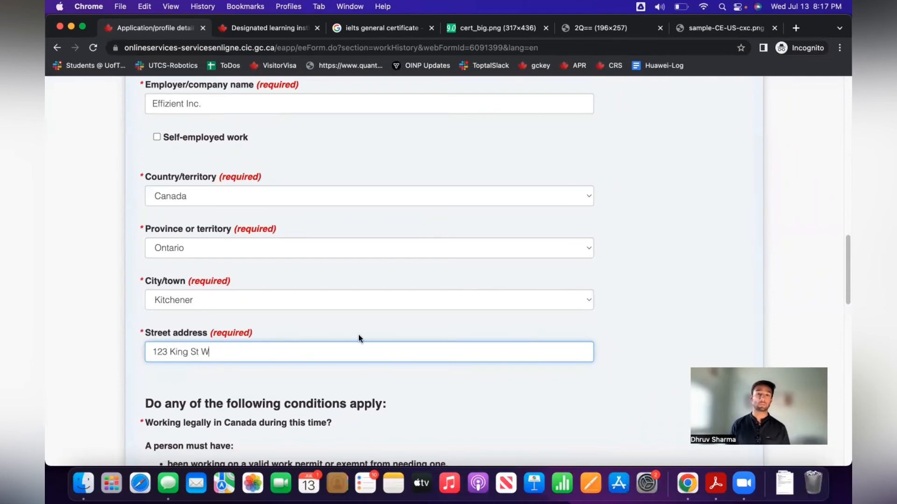
Answer Yes to working legally in Canada and No to studying full-time.
scroll(440, 369, "down", 5)
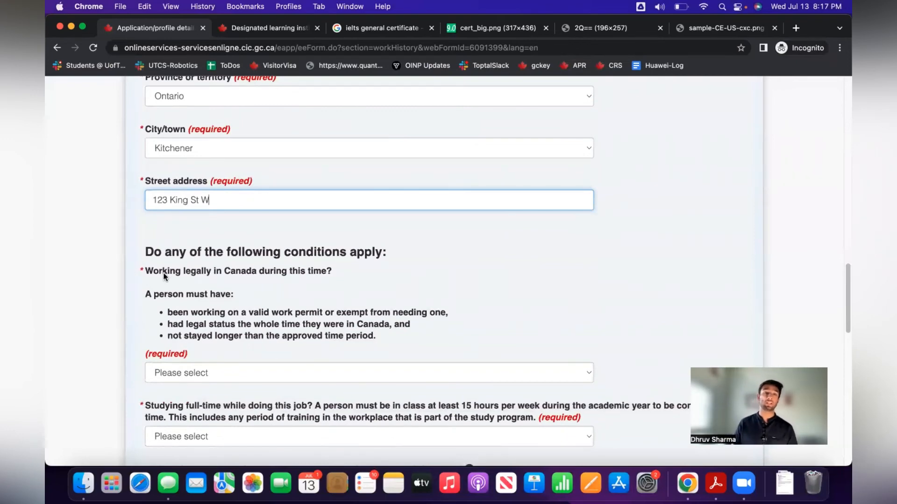
left_click(221, 371)
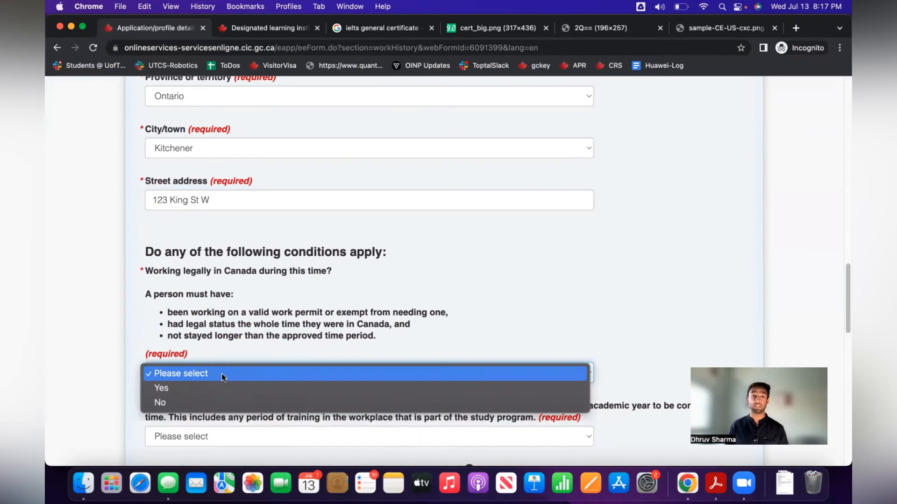
left_click(223, 386)
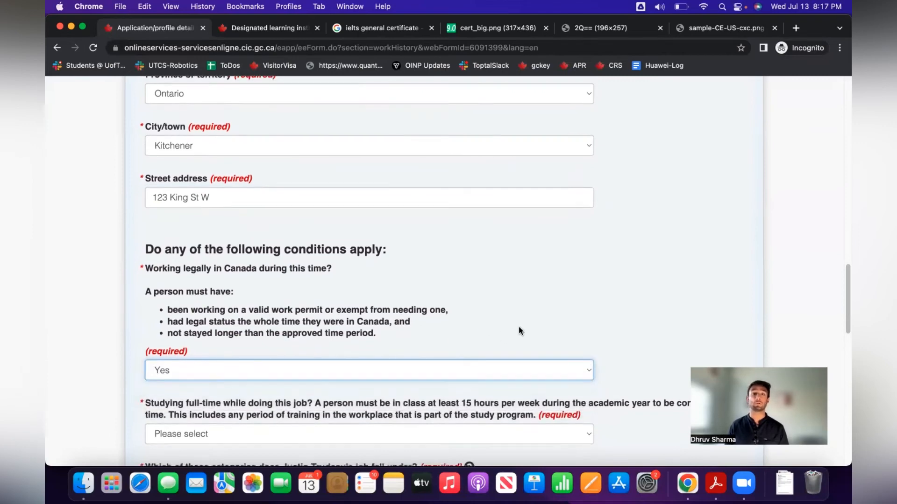
scroll(518, 326, "down", 5)
scroll(522, 332, "down", 1)
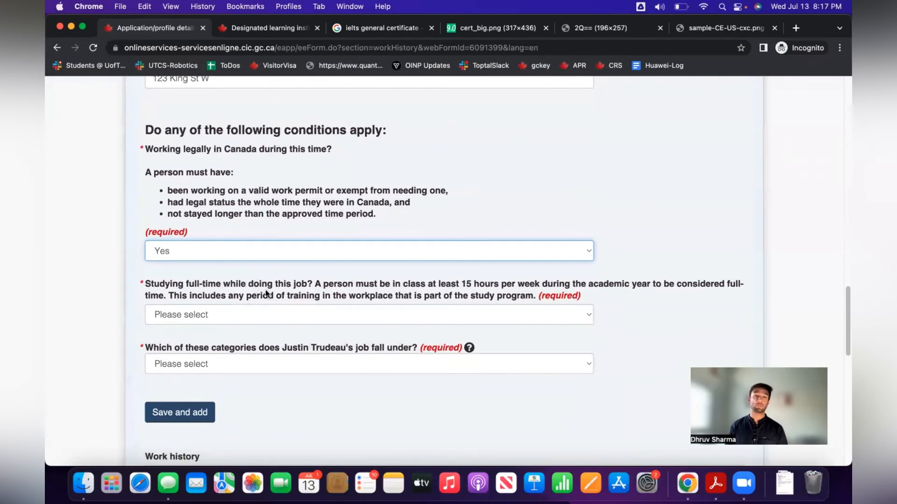
left_click(291, 310)
left_click(289, 338)
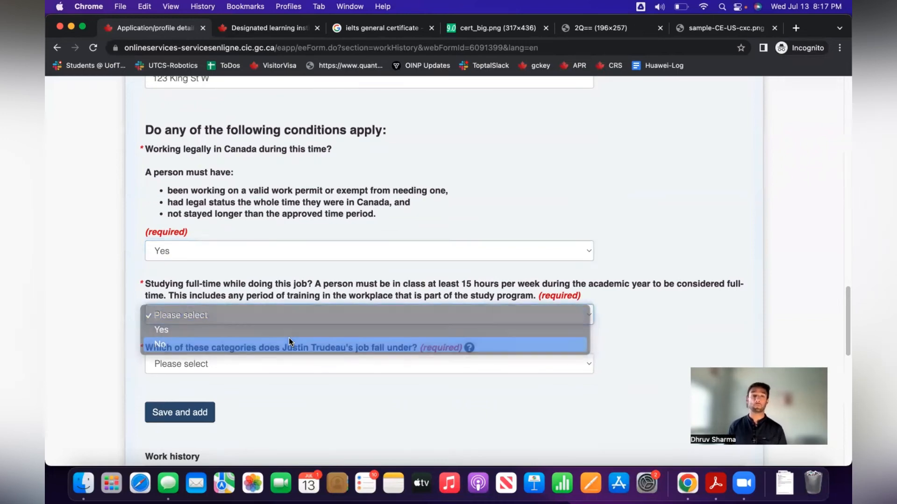
left_click(286, 333)
scroll(282, 331, "down", 3)
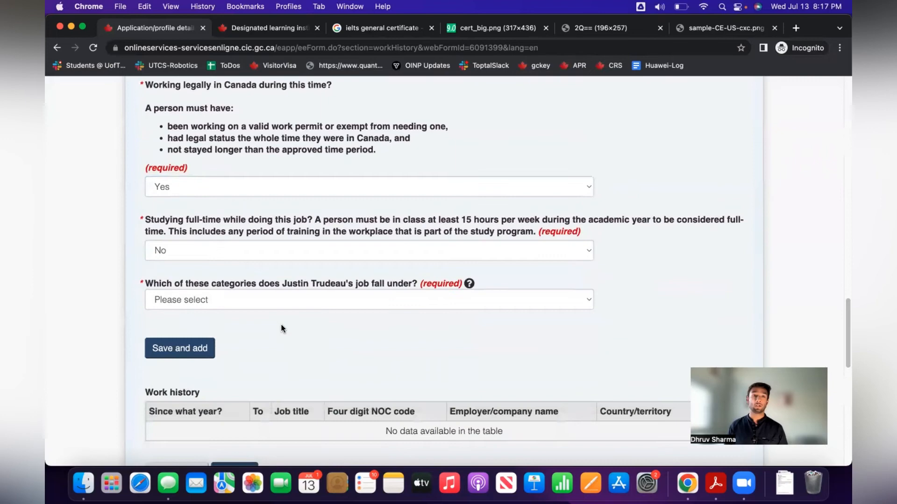
Choose 'Work permit required, no LMIA required', save the job, and go to Research.
left_click(244, 304)
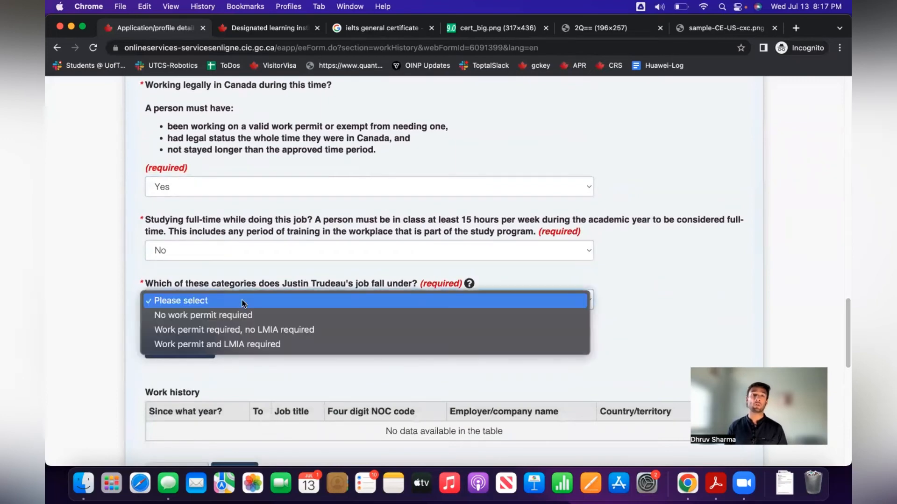
left_click(245, 330)
left_click(204, 348)
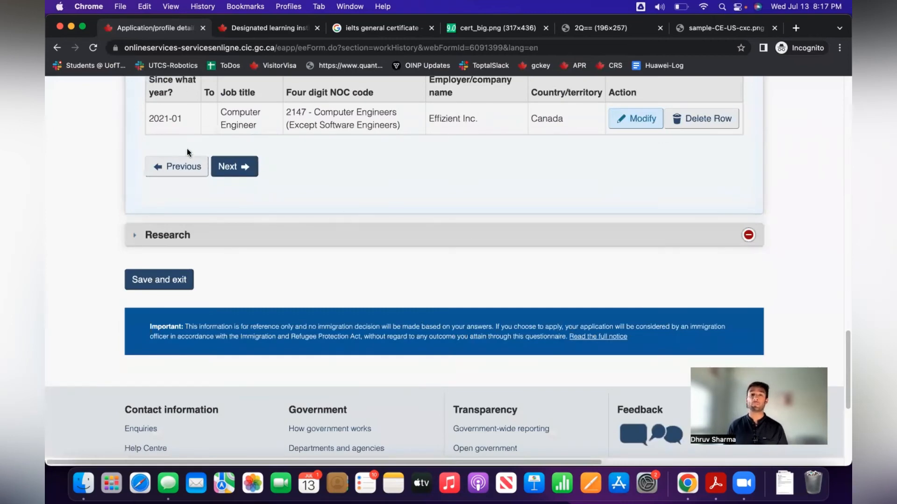
left_click(224, 158)
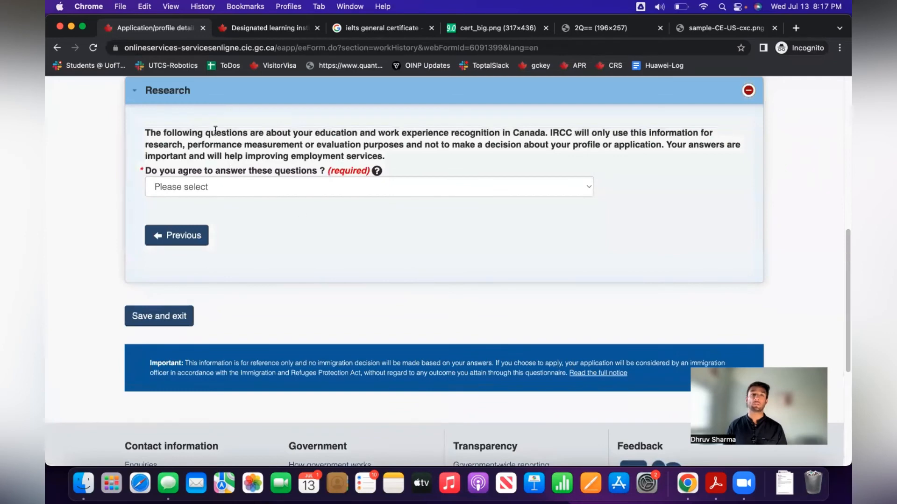
Answer No to 'Do you agree to answer these questions?' and save and exit.
scroll(221, 137, "down", 1)
scroll(240, 158, "up", 1)
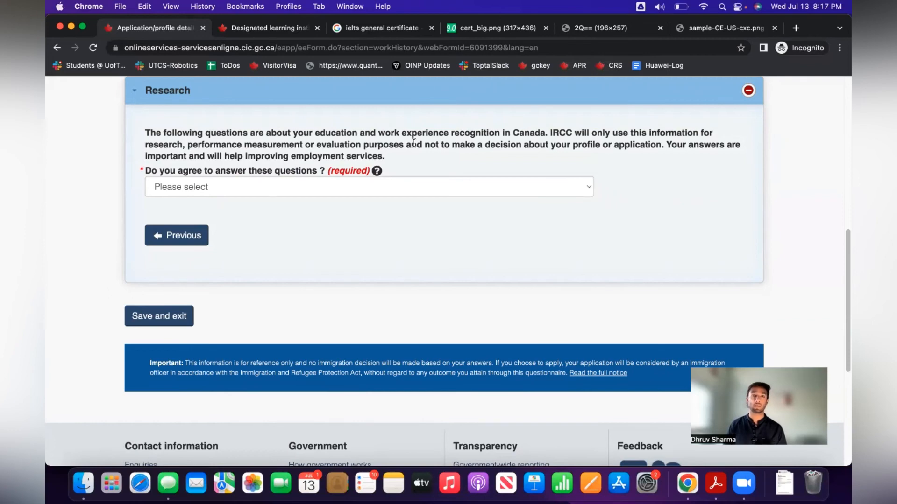
left_click_drag(394, 144, 654, 144)
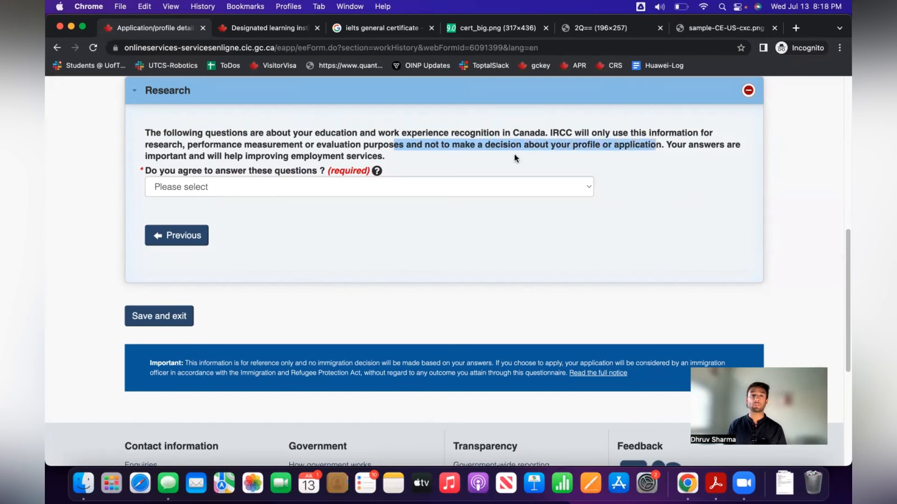
left_click(447, 185)
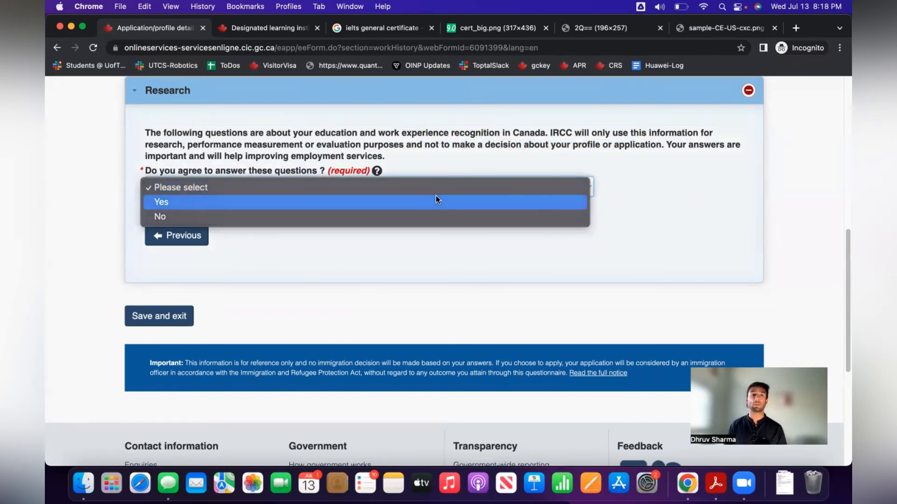
left_click(435, 200)
scroll(457, 229, "down", 3)
scroll(459, 232, "up", 4)
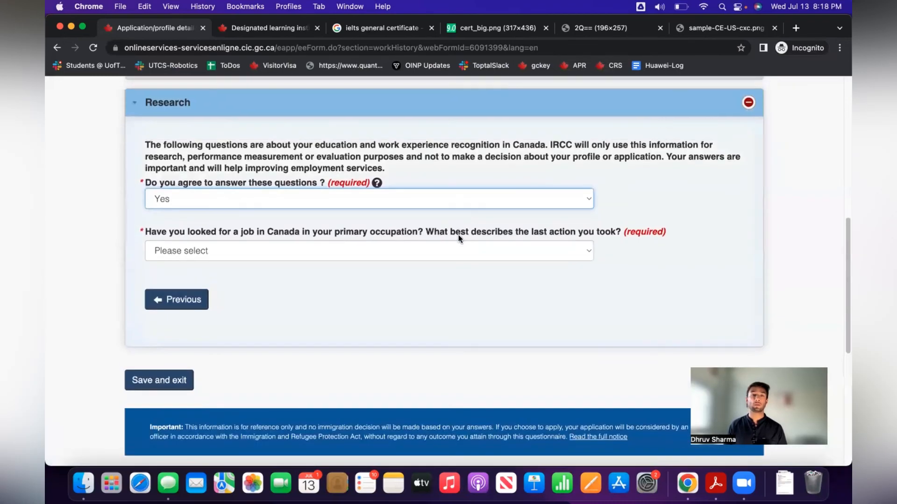
left_click(462, 201)
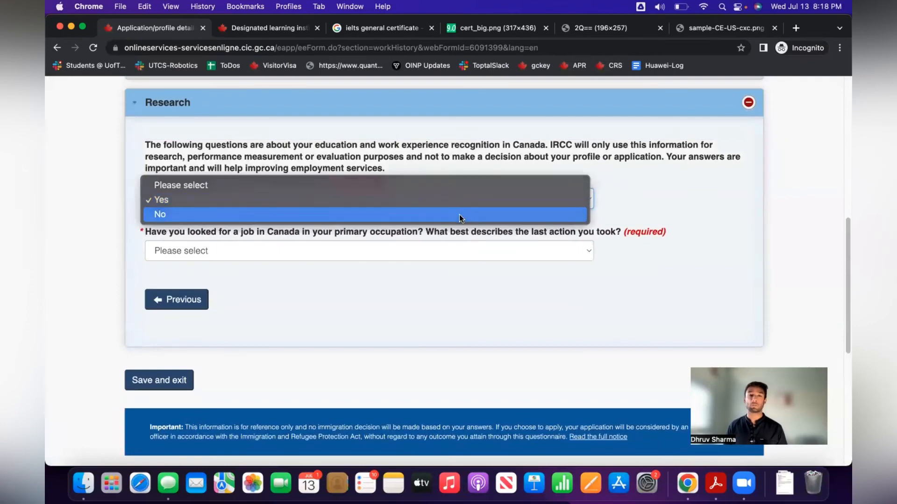
left_click(459, 214)
left_click(142, 328)
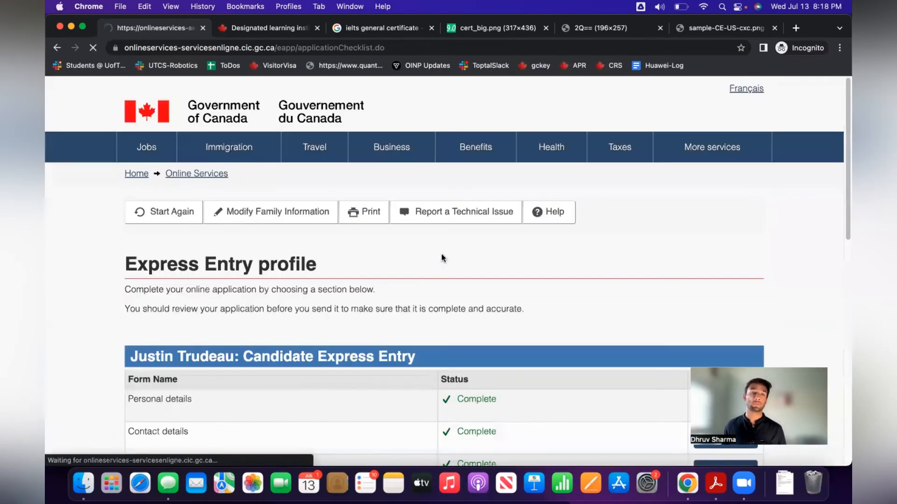
Confirm all six profile forms show Complete, then continue past the checklist.
scroll(442, 254, "down", 5)
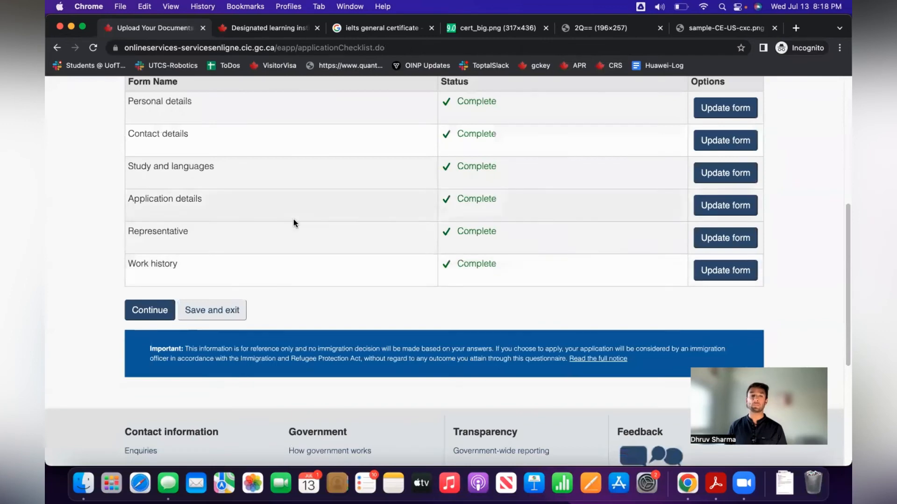
scroll(212, 250, "up", 2)
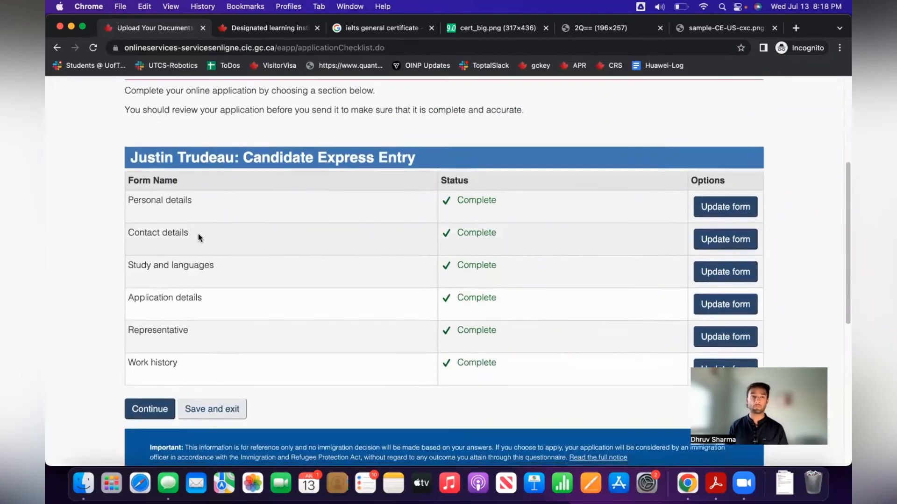
scroll(198, 236, "down", 1)
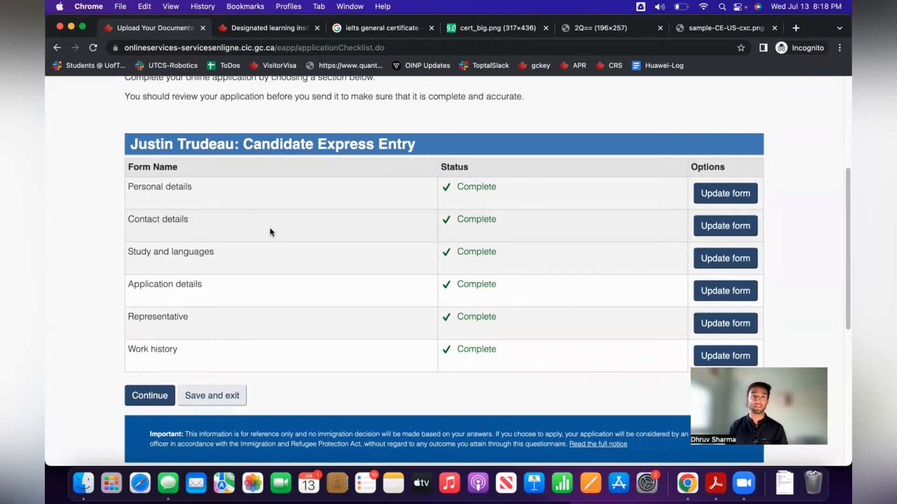
scroll(269, 228, "down", 1)
left_click(145, 371)
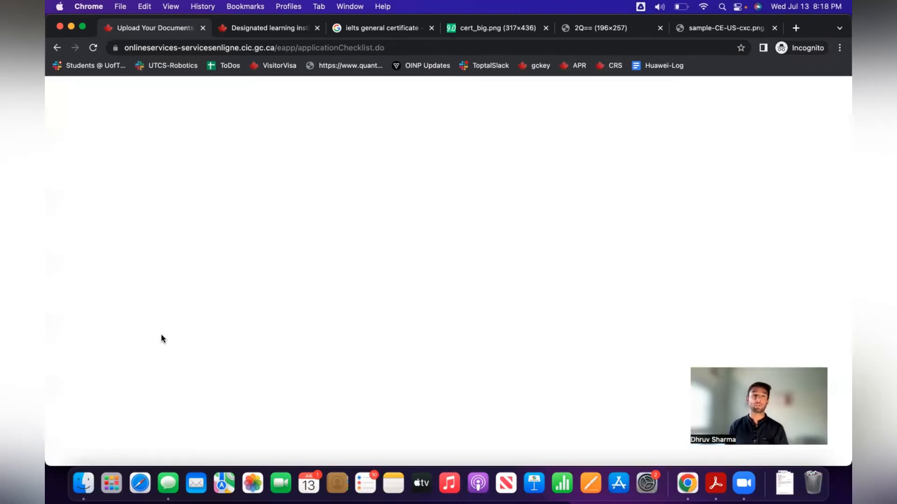
Select 'I agree' for both the declaration statements and the research consent.
scroll(290, 354, "down", 5)
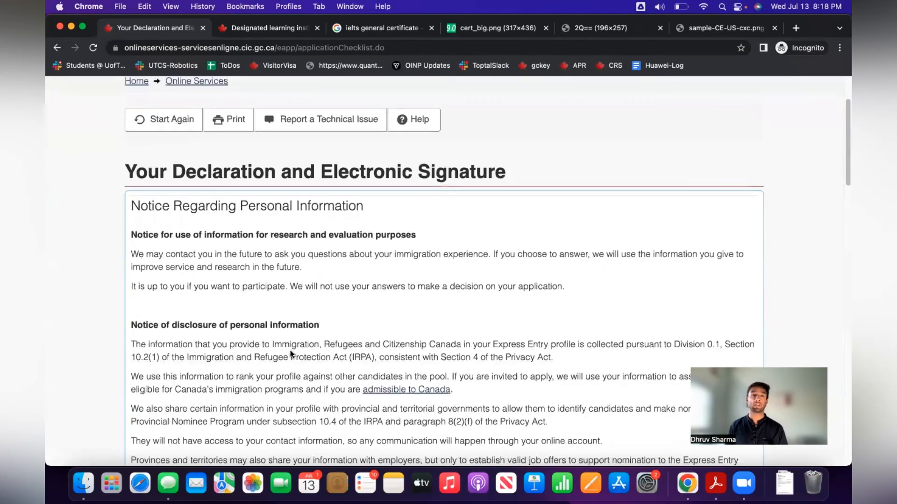
scroll(290, 354, "down", 6)
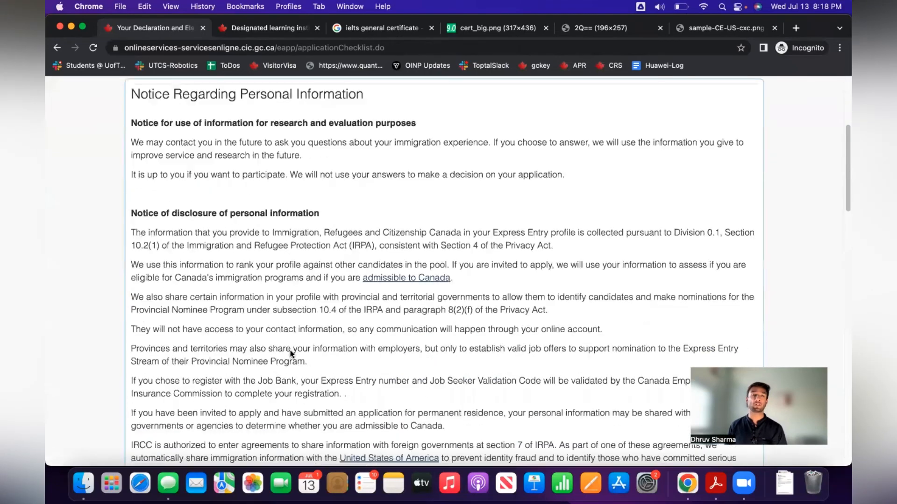
scroll(290, 353, "down", 15)
scroll(180, 280, "down", 12)
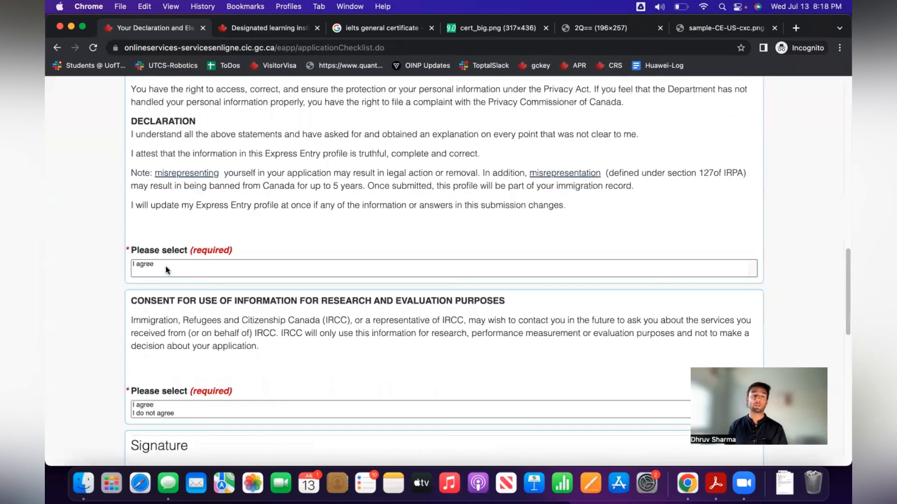
left_click(175, 276)
scroll(182, 289, "down", 5)
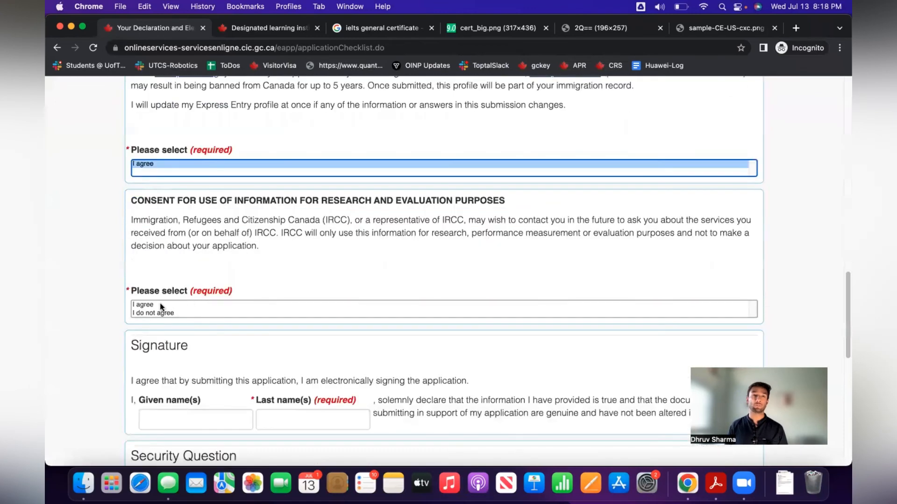
left_click(159, 304)
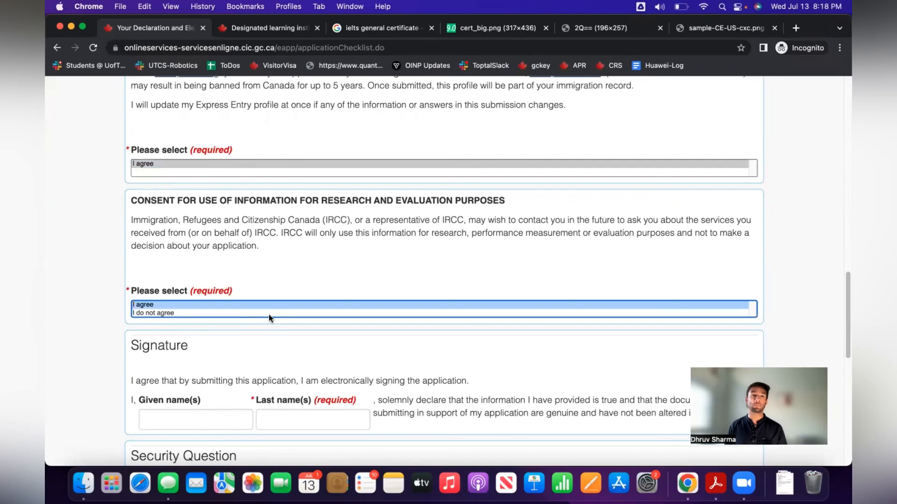
Type the applicant's given name and last name into the signature fields.
scroll(272, 320, "down", 5)
left_click(183, 326)
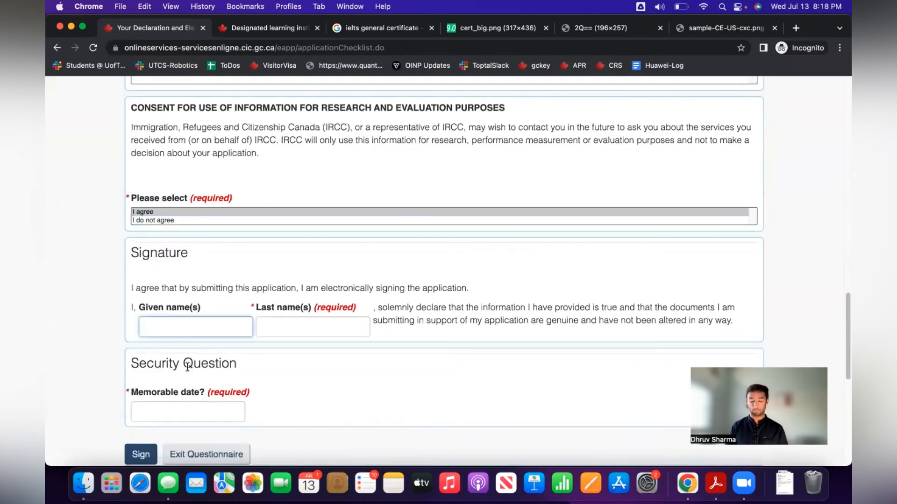
type("Justin")
key("Tab")
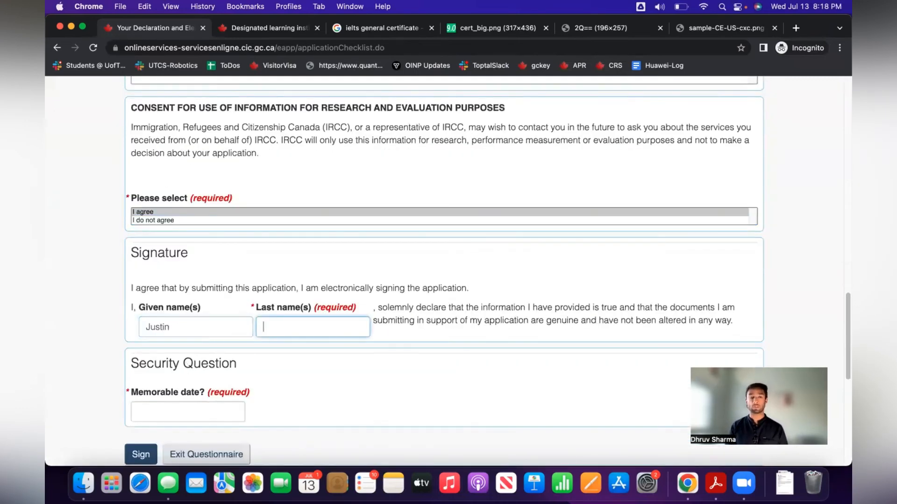
type("Trudeau")
key("Tab")
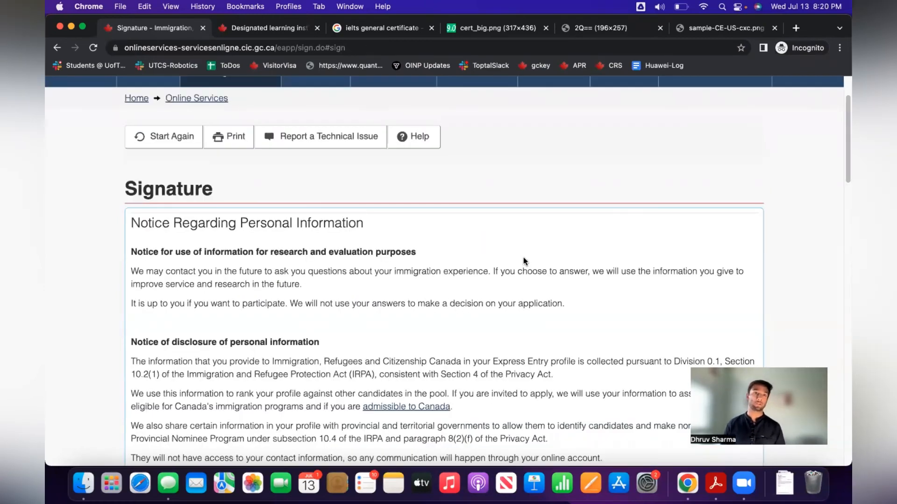
Transmit the signed Express Entry profile from the Signature section.
scroll(523, 264, "down", 5)
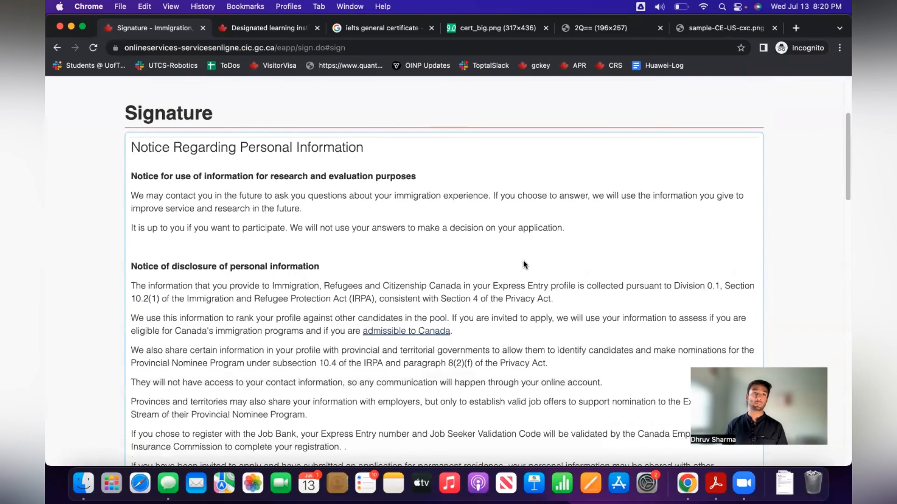
scroll(523, 260, "down", 15)
scroll(523, 261, "down", 3)
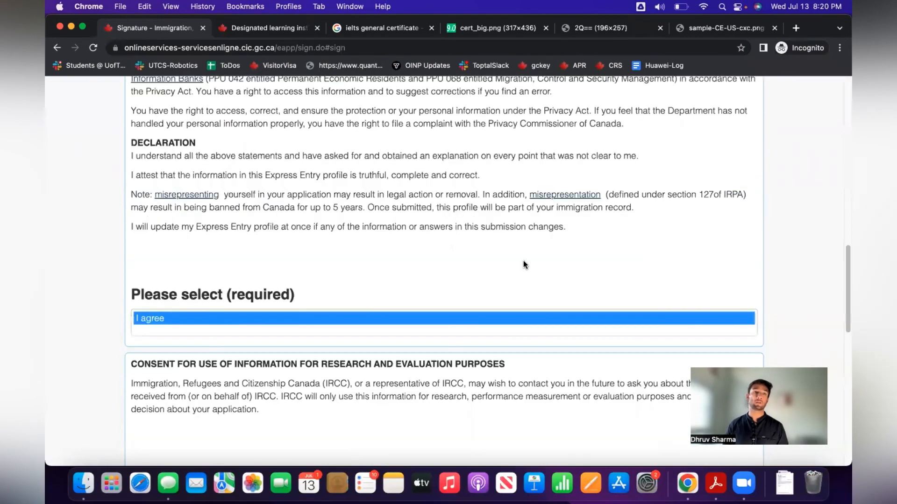
scroll(523, 261, "up", 2)
scroll(523, 261, "down", 10)
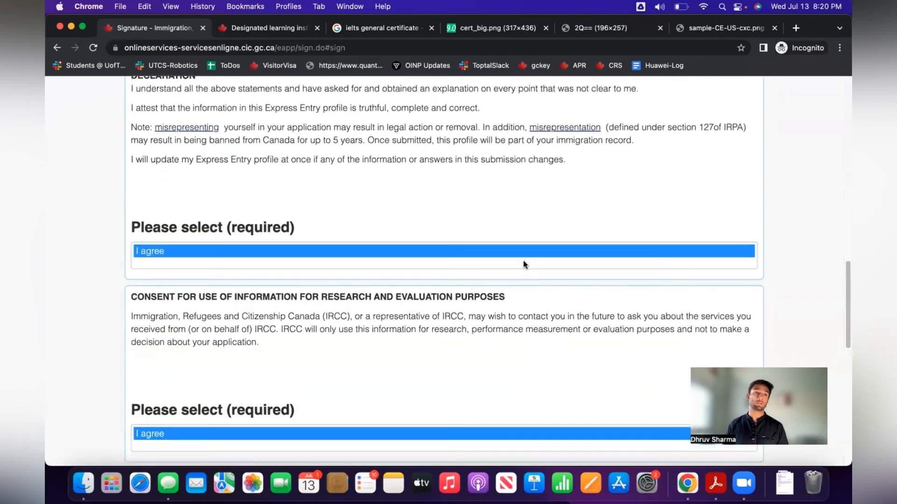
scroll(523, 260, "down", 3)
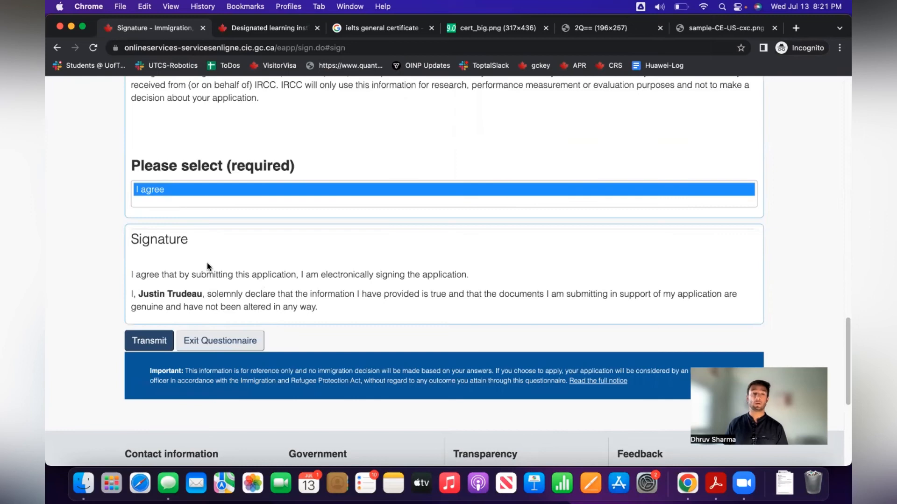
left_click(148, 340)
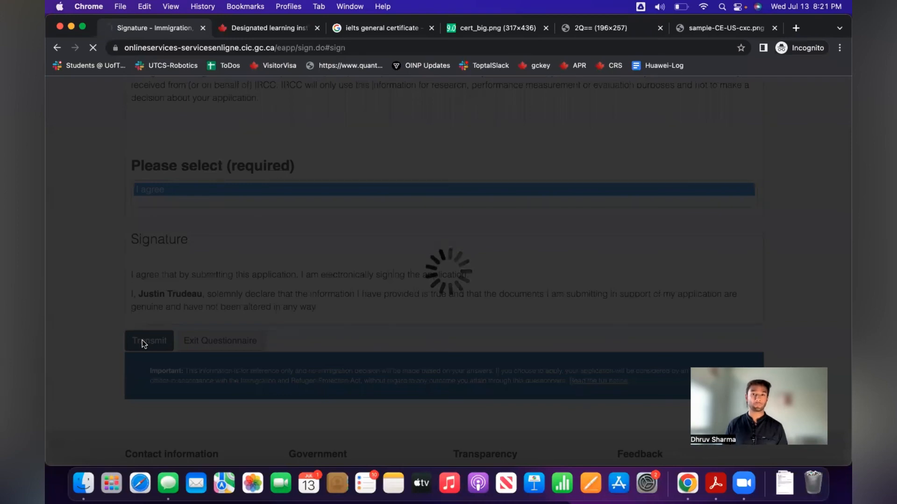
scroll(324, 332, "down", 3)
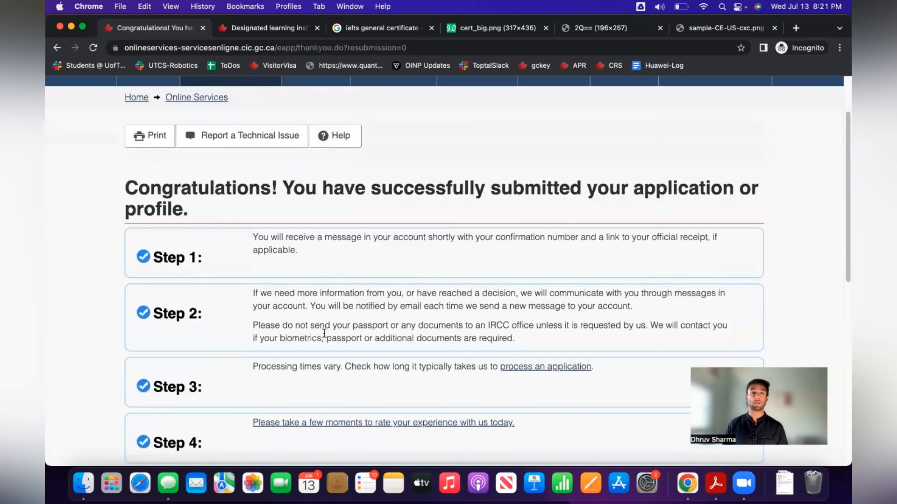
Review the submission confirmation, then open View your profile to inspect the transmitted forms.
scroll(324, 332, "down", 2)
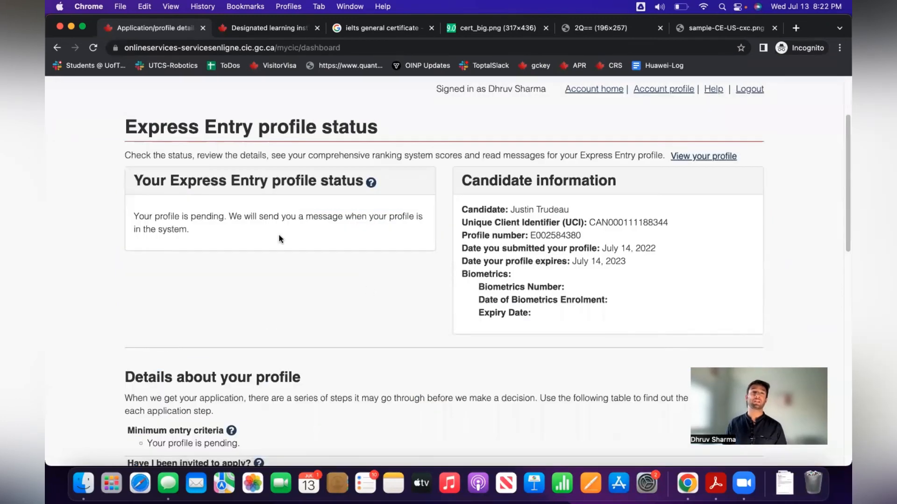
scroll(280, 239, "up", 2)
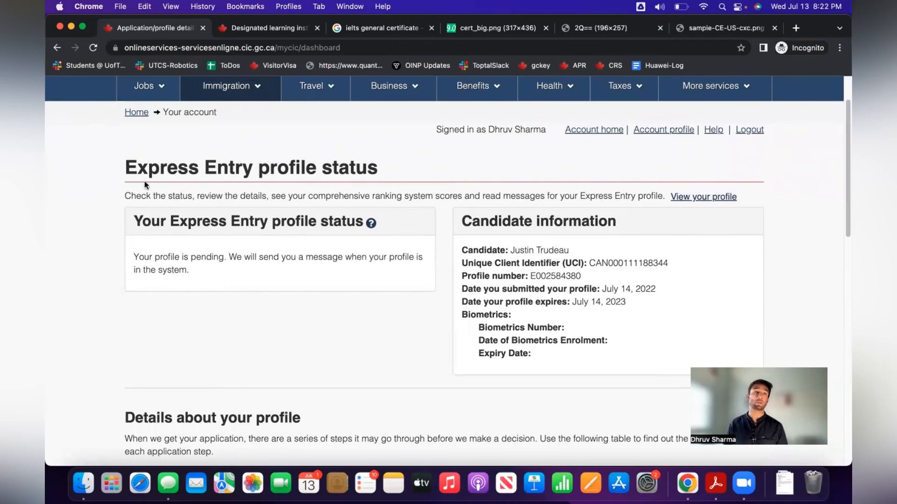
scroll(301, 236, "down", 1)
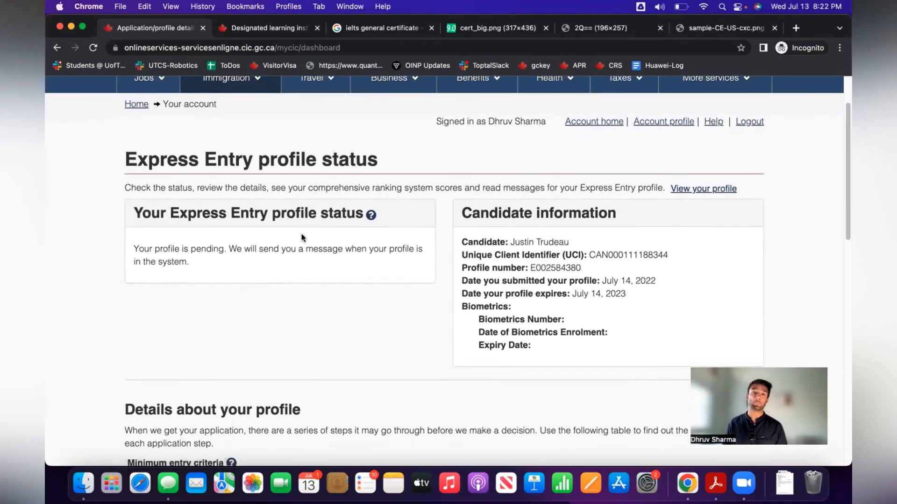
scroll(302, 233, "down", 3)
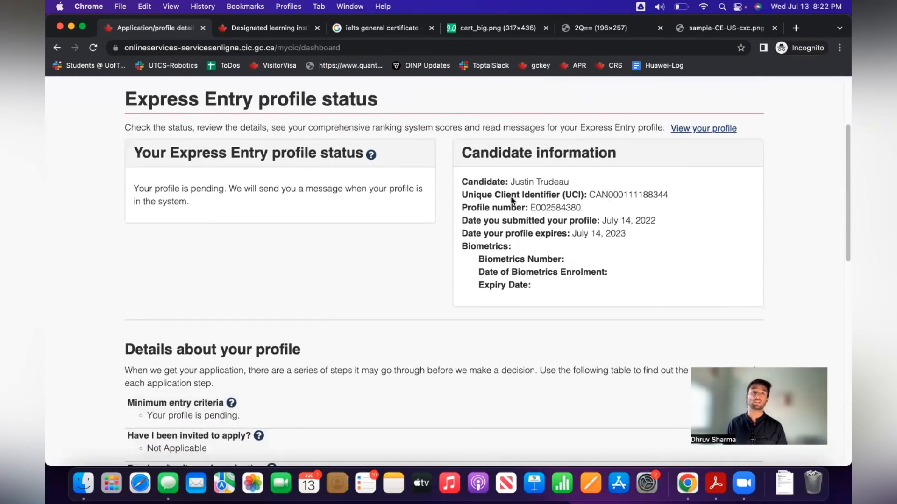
scroll(514, 267, "down", 4)
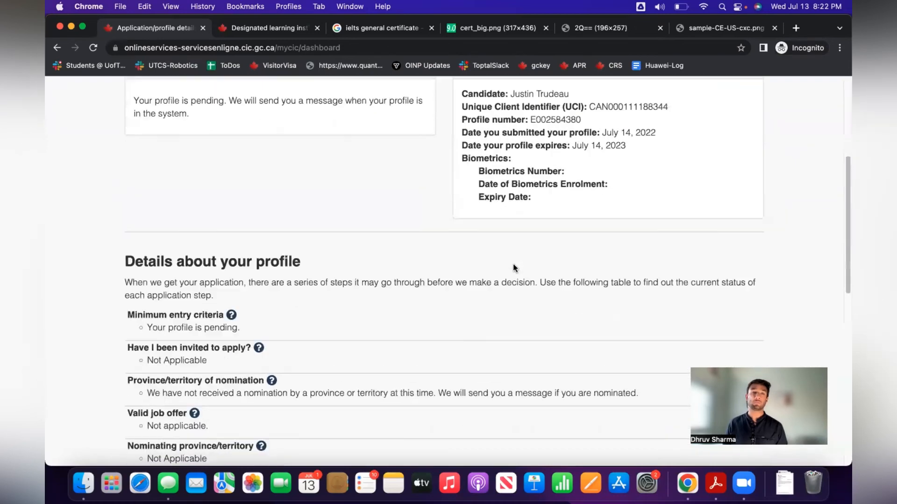
scroll(514, 268, "down", 8)
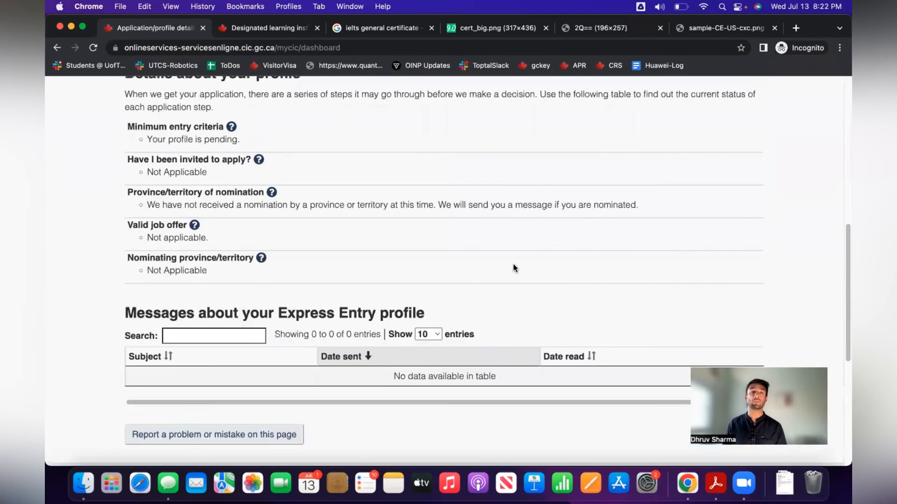
scroll(514, 267, "up", 15)
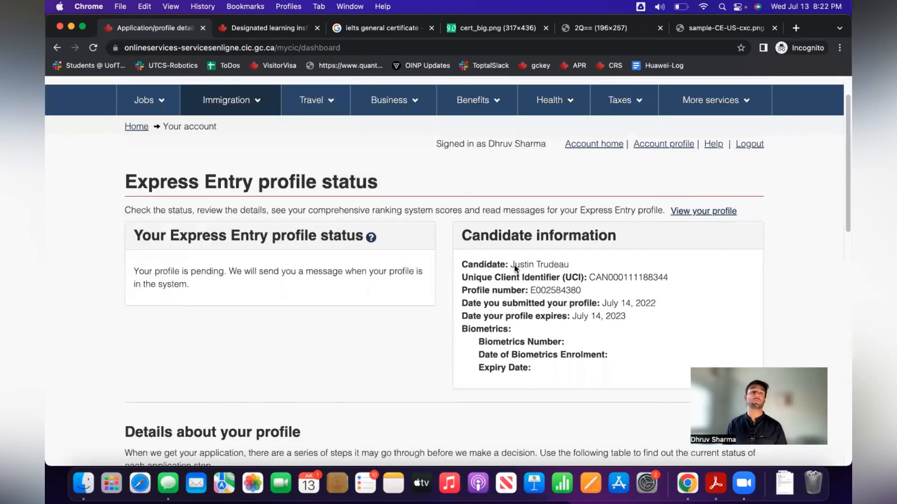
scroll(514, 265, "down", 4)
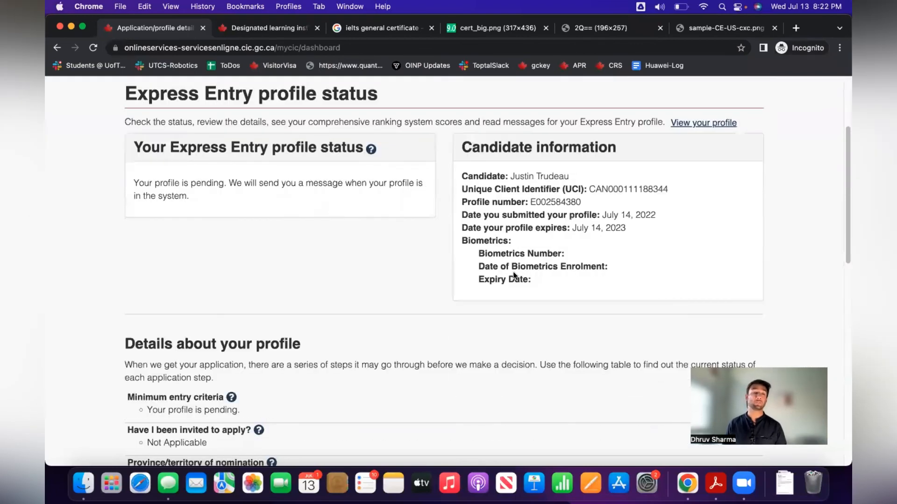
scroll(505, 265, "up", 4)
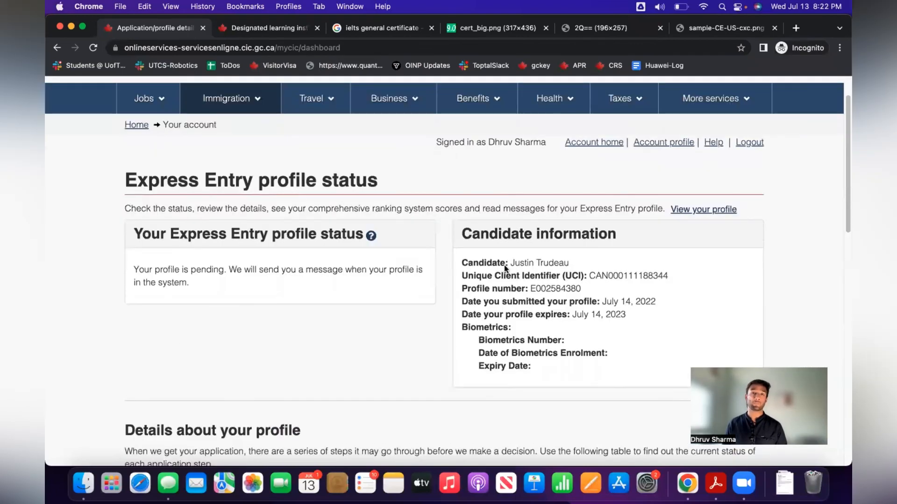
left_click(695, 211)
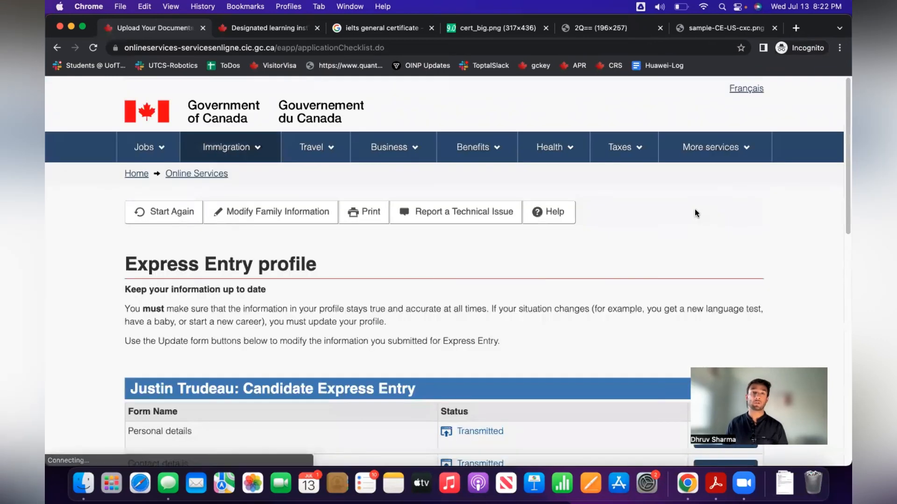
scroll(663, 242, "down", 6)
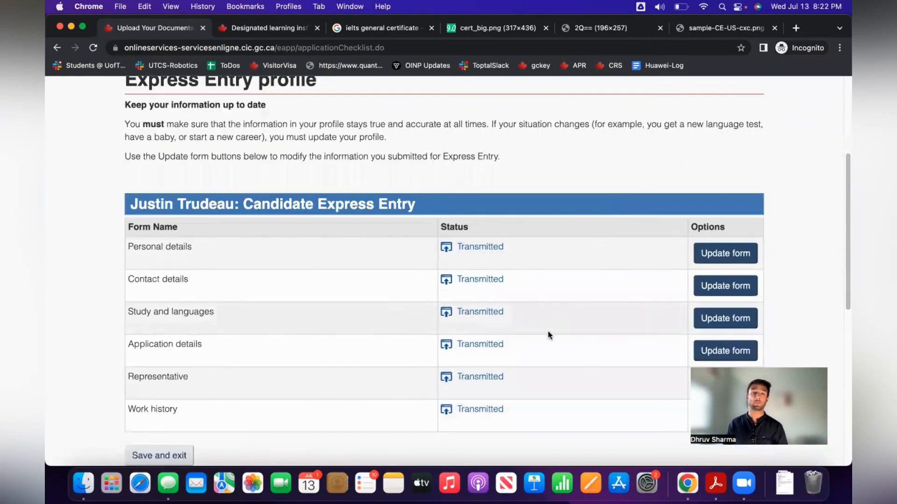
scroll(548, 332, "down", 3)
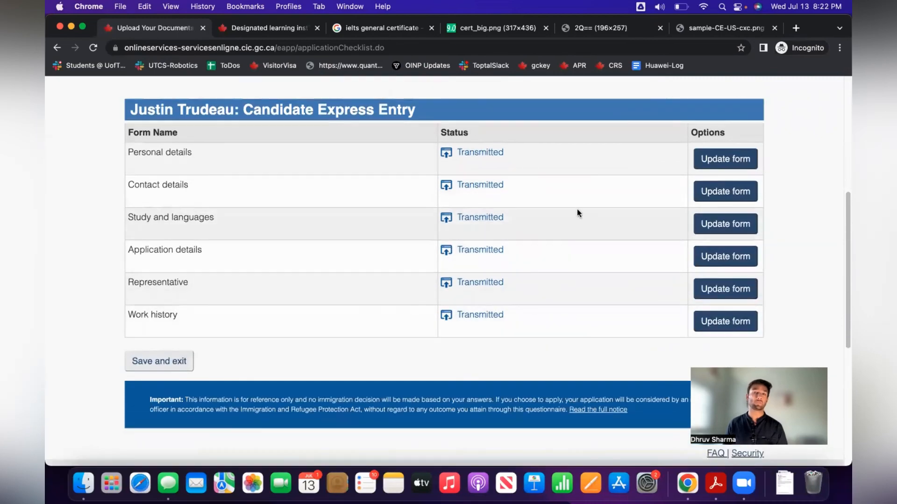
scroll(504, 263, "up", 6)
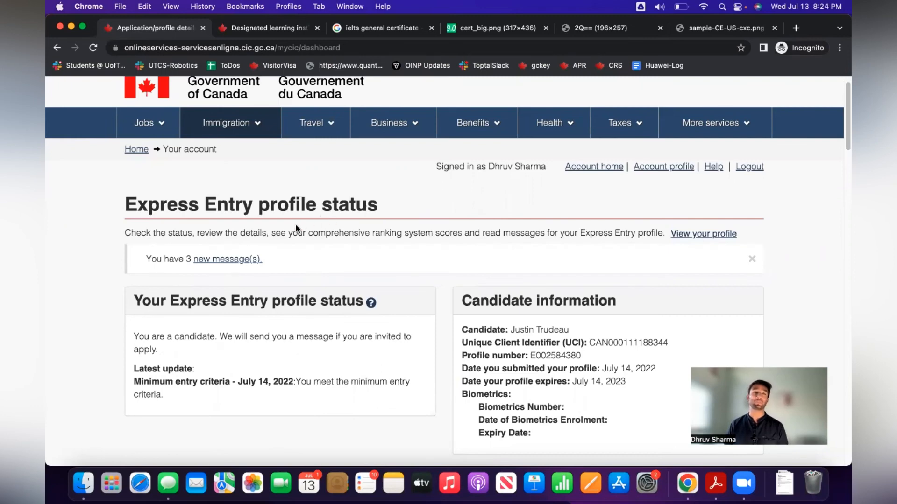
scroll(326, 262, "down", 5)
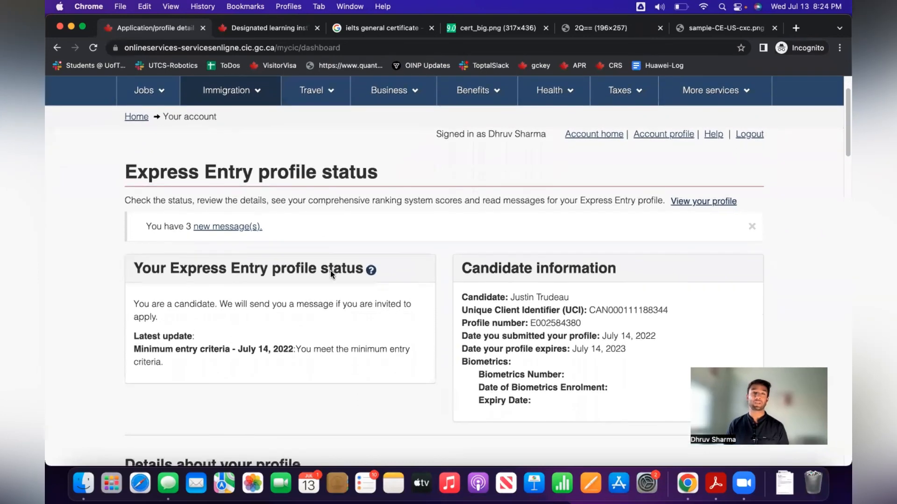
left_click_drag(135, 255, 411, 272)
left_click(550, 220)
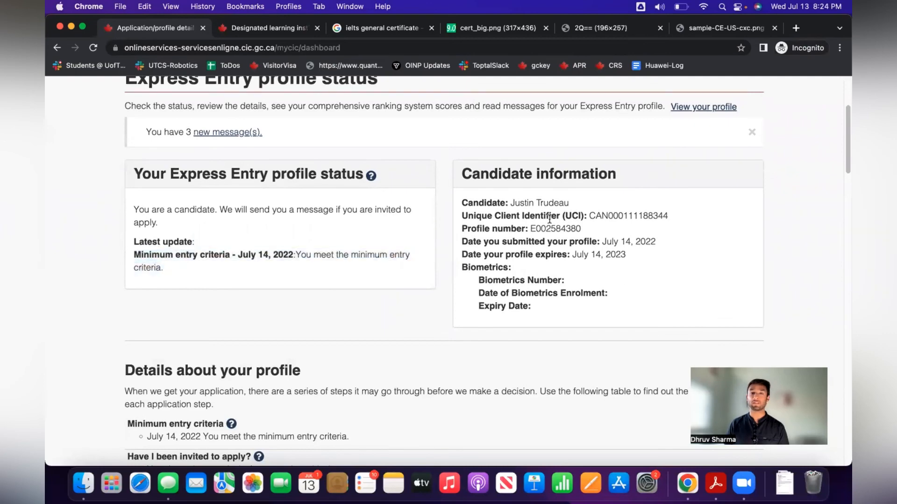
scroll(549, 243, "down", 10)
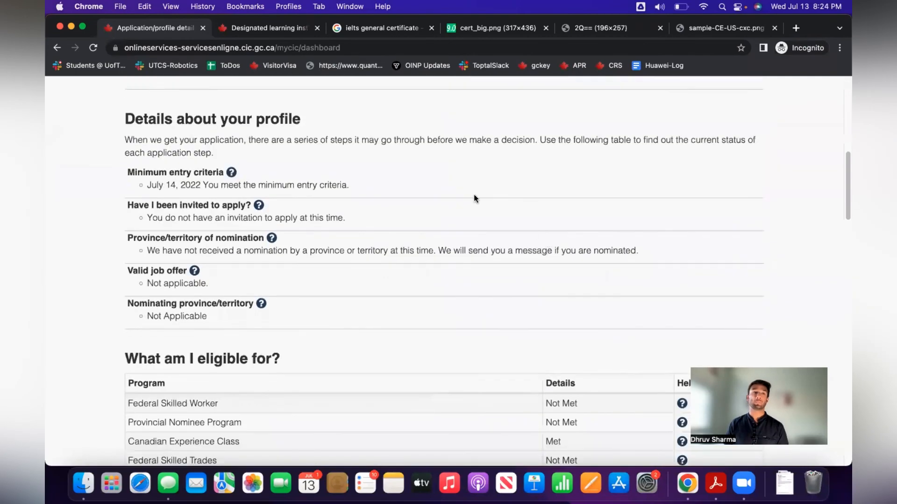
scroll(277, 218, "down", 1)
scroll(277, 214, "down", 6)
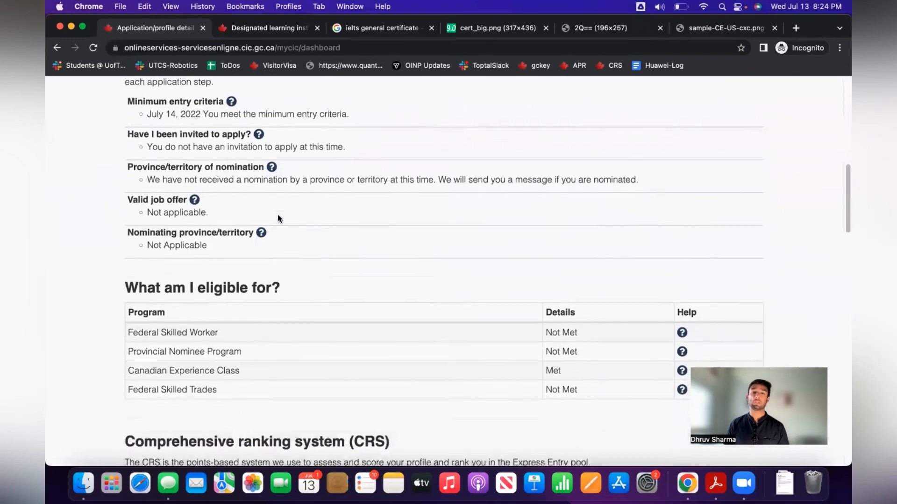
left_click_drag(126, 274, 235, 281)
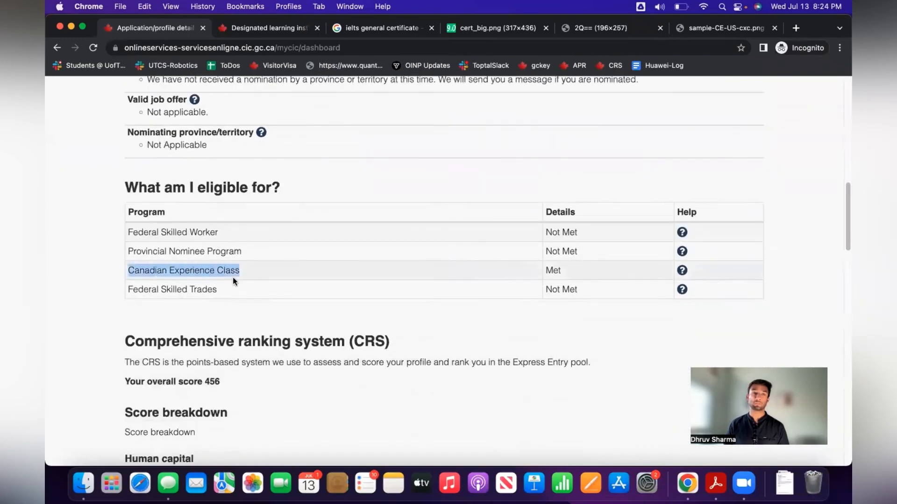
left_click_drag(474, 276, 562, 270)
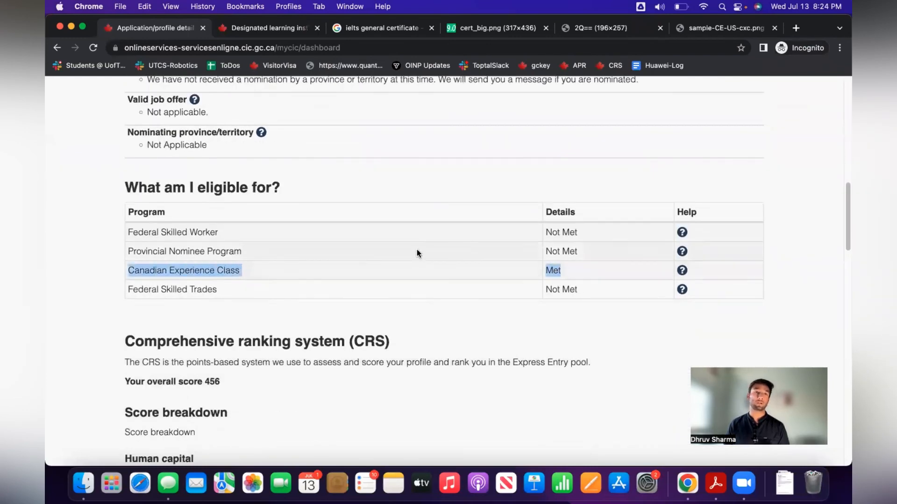
left_click(352, 271)
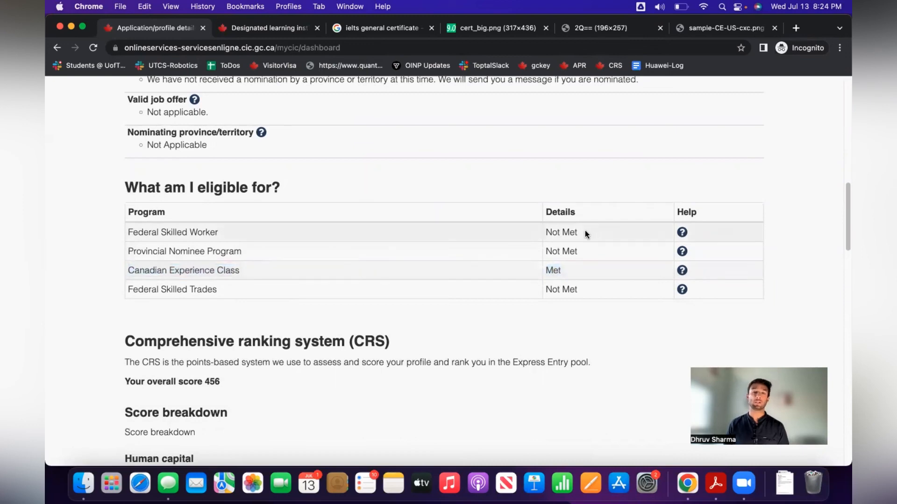
left_click_drag(585, 231, 546, 234)
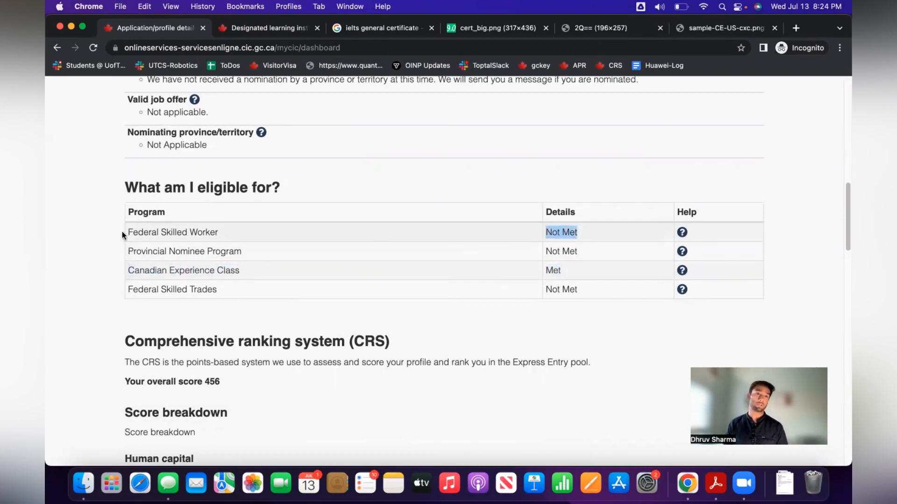
left_click(290, 233)
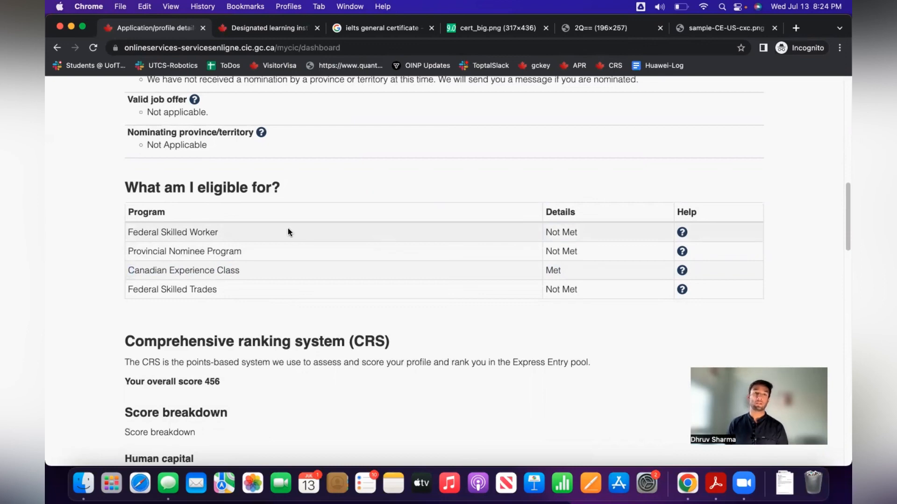
scroll(288, 228, "down", 2)
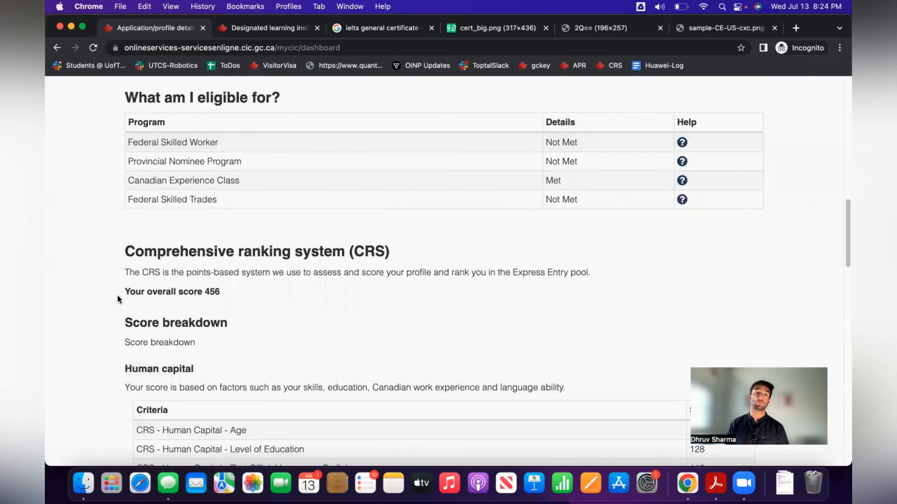
left_click_drag(121, 291, 219, 288)
left_click(241, 293)
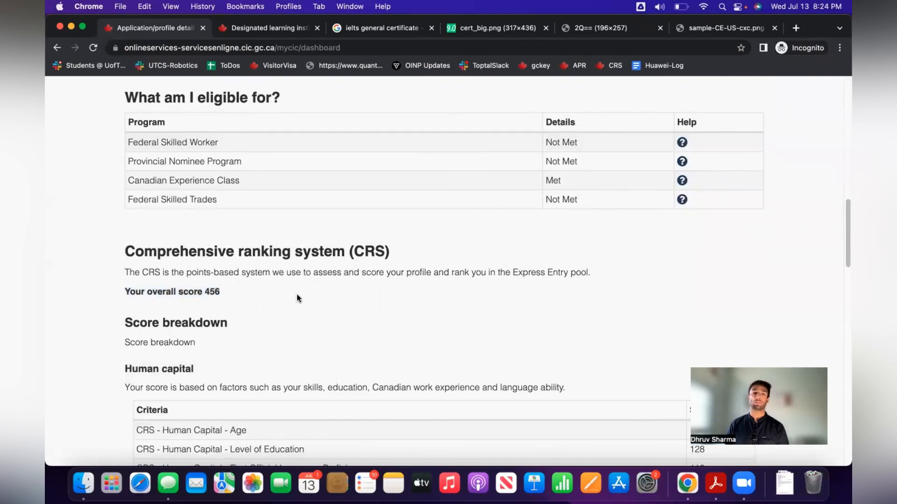
scroll(341, 289, "down", 5)
scroll(342, 289, "down", 2)
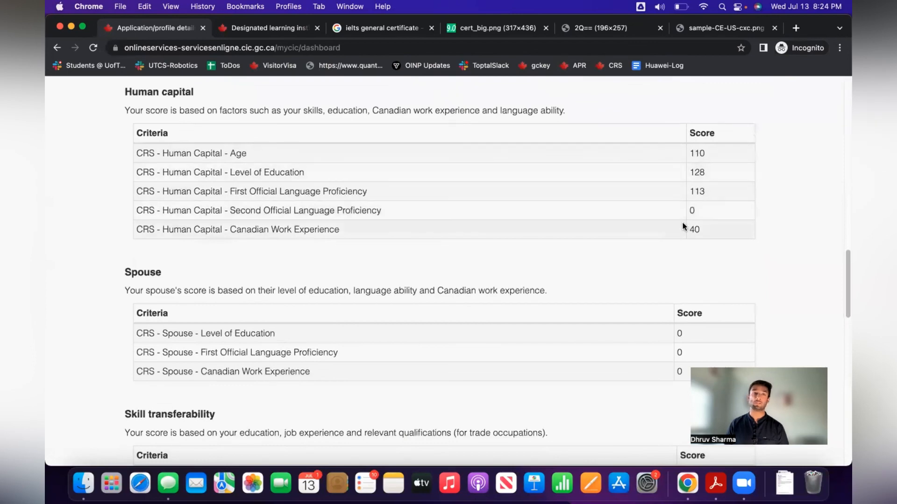
scroll(688, 236, "down", 2)
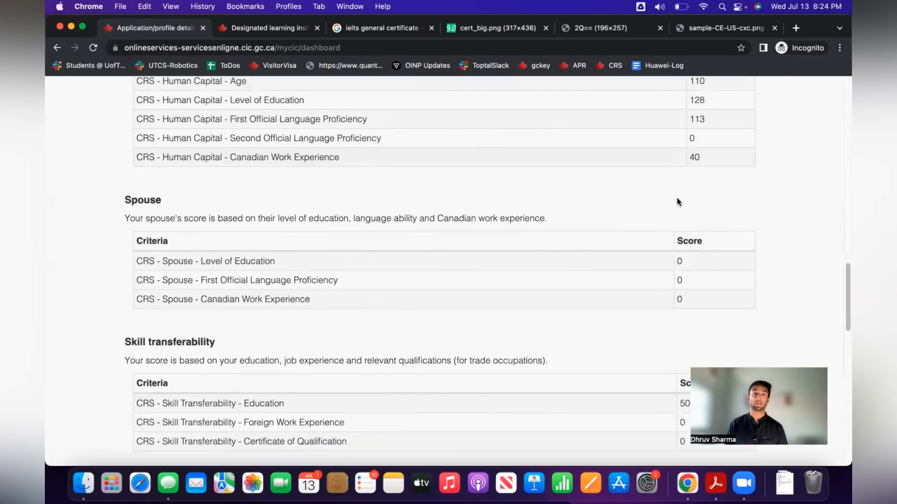
scroll(672, 205, "down", 4)
scroll(662, 218, "down", 1)
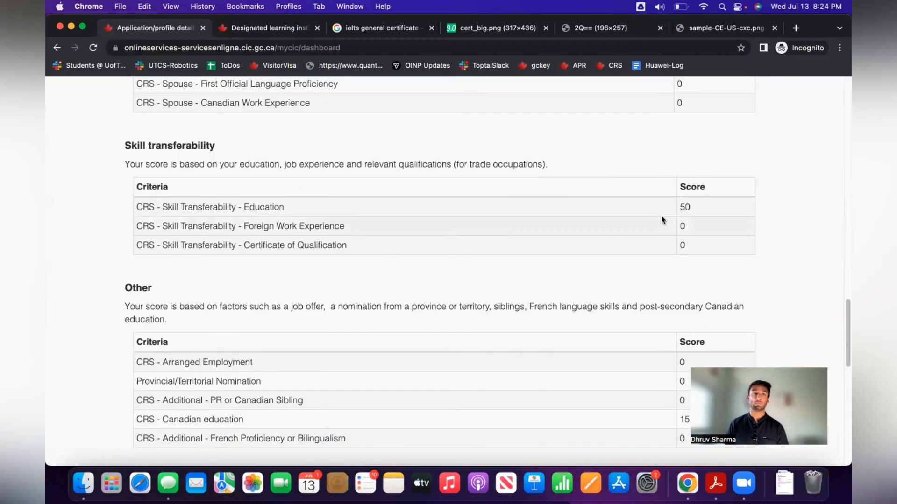
scroll(661, 217, "down", 6)
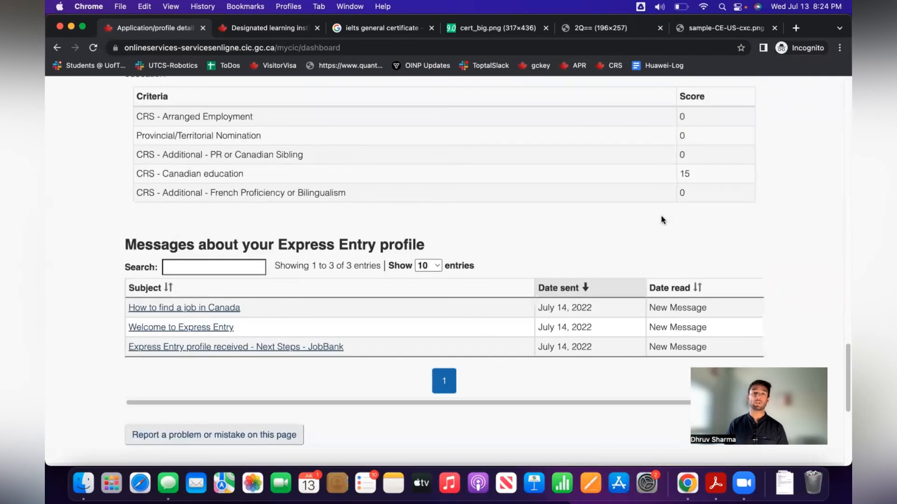
scroll(658, 226, "up", 15)
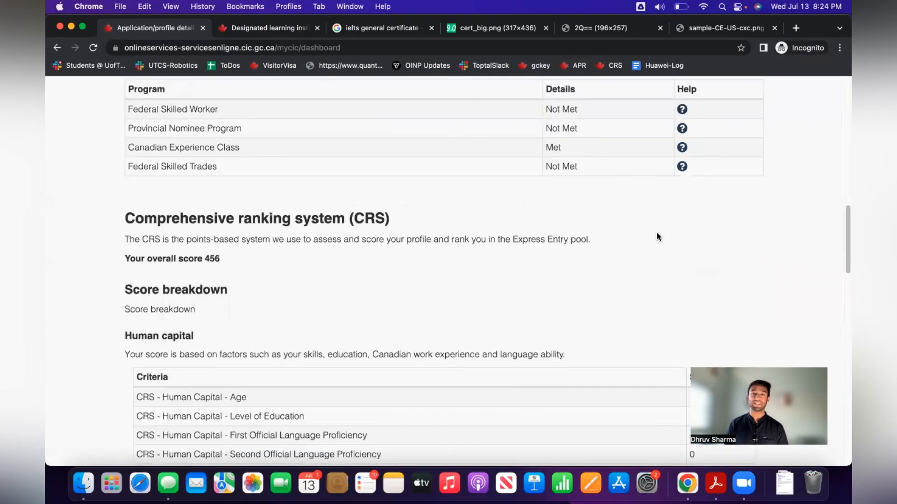
scroll(657, 236, "up", 8)
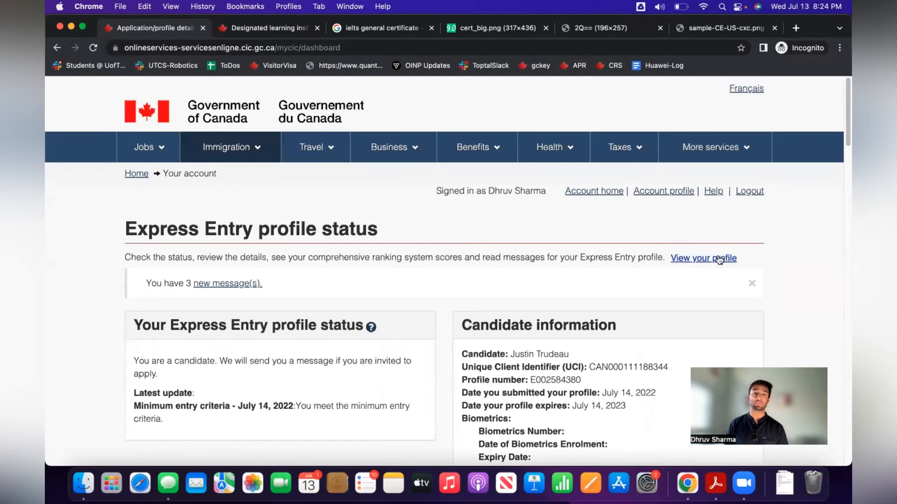
Open the Work history form for update and load the Computer Engineer job for editing.
left_click(720, 260)
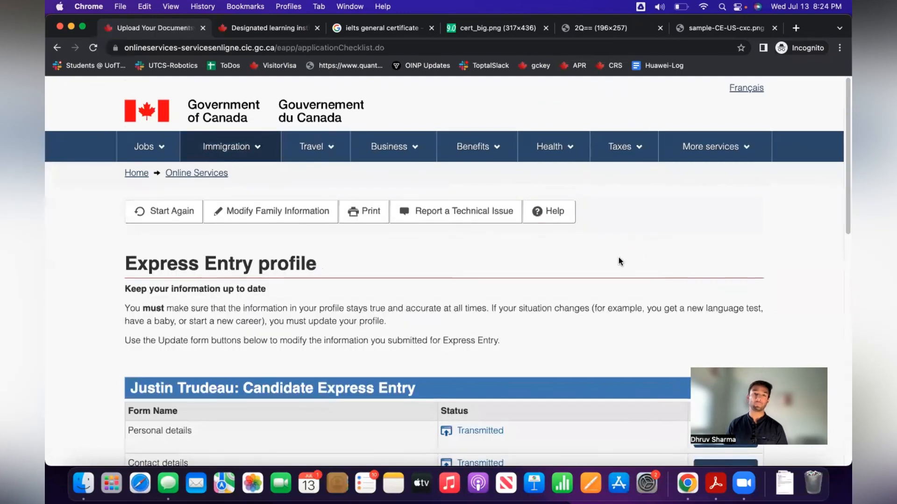
scroll(618, 258, "down", 5)
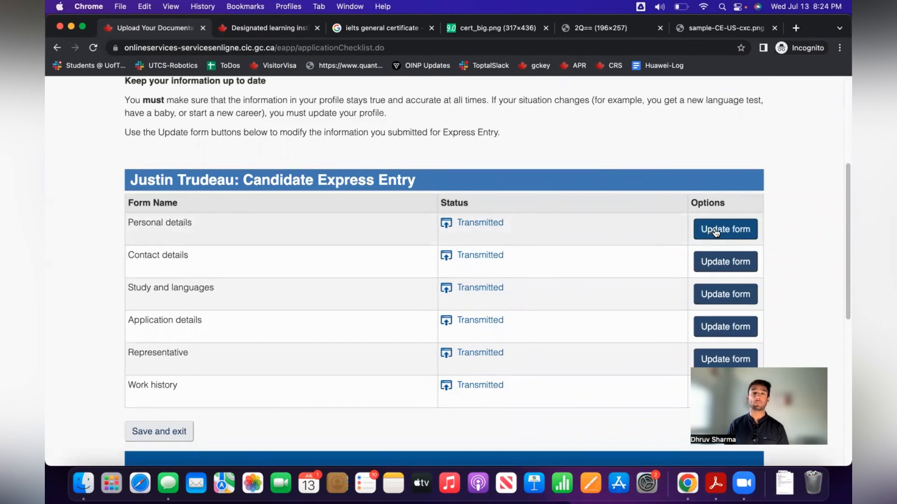
scroll(715, 299, "down", 4)
left_click(710, 306)
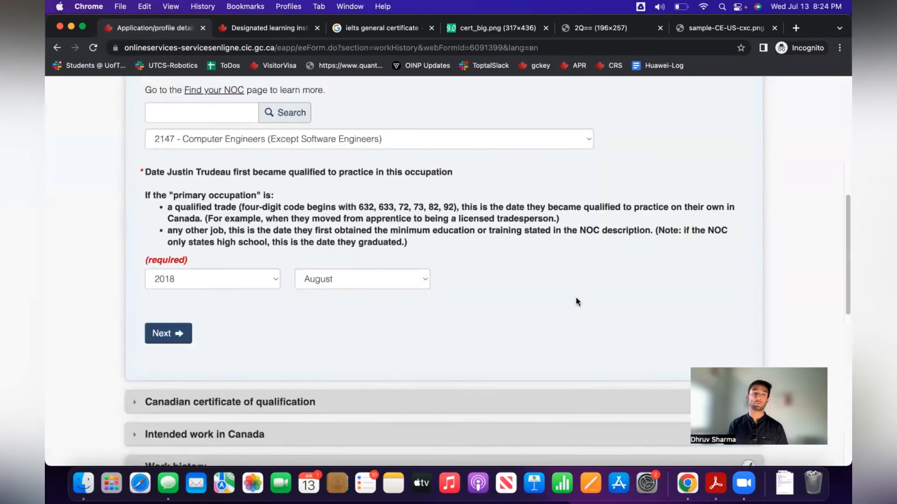
left_click(224, 122)
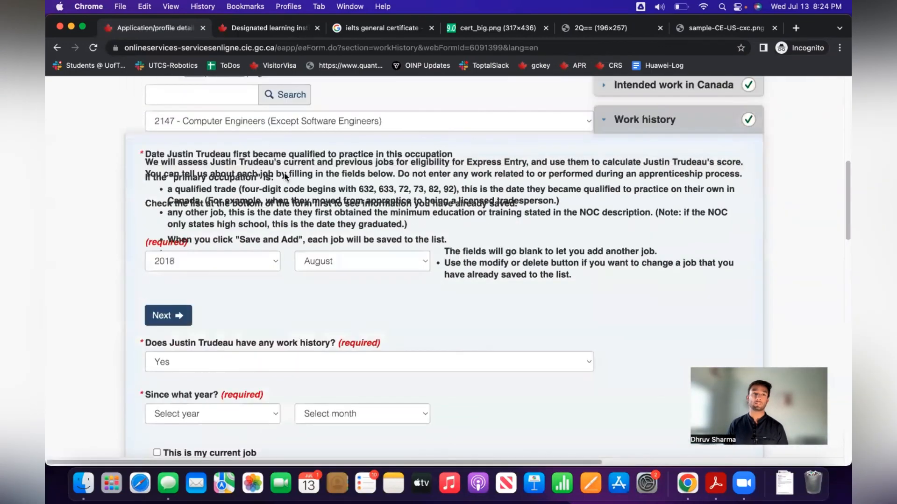
scroll(391, 265, "down", 5)
scroll(301, 279, "up", 8)
scroll(303, 280, "down", 8)
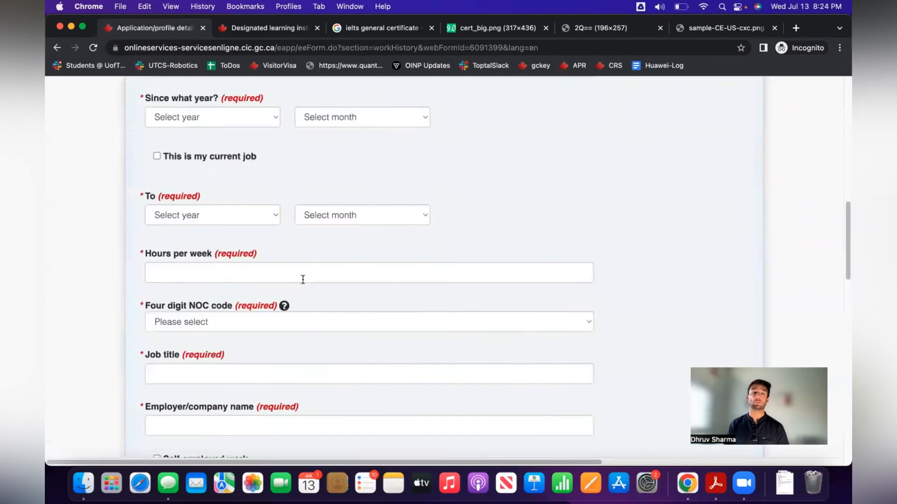
scroll(303, 279, "down", 8)
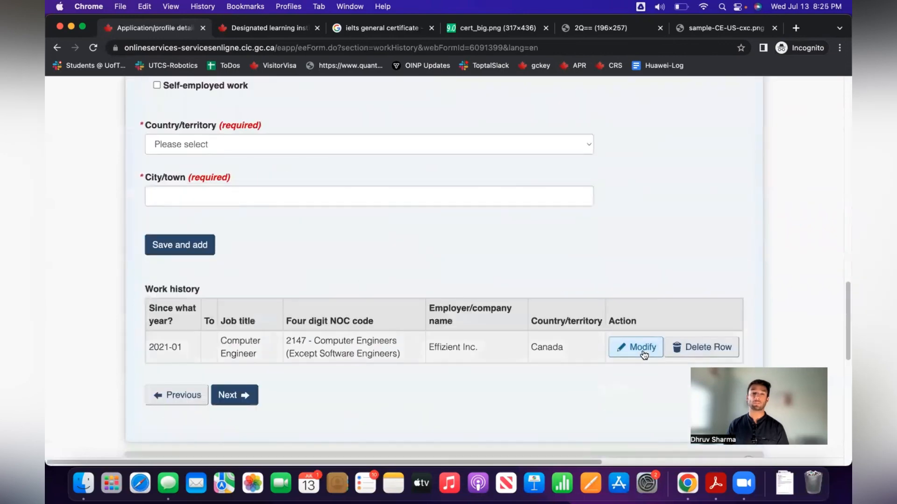
left_click(630, 347)
scroll(540, 320, "up", 15)
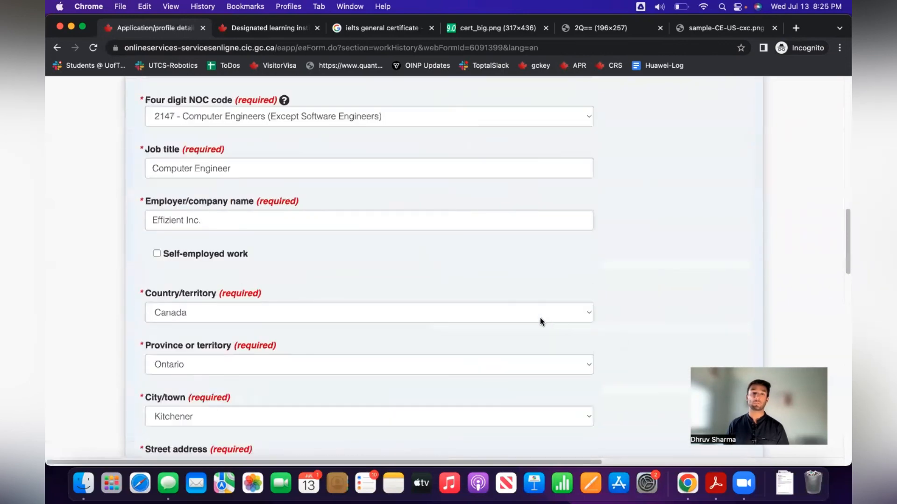
Untick current job, set the end date to June 2022, and save and exit.
left_click(192, 337)
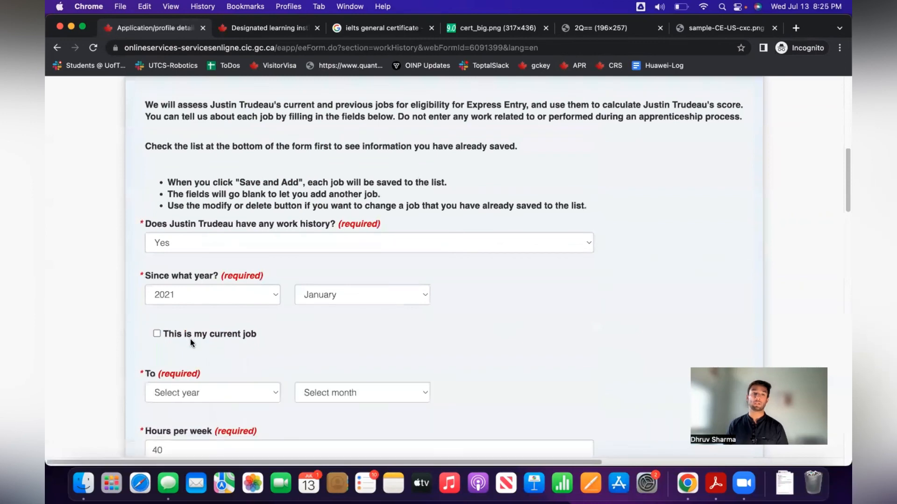
left_click(193, 393)
left_click(202, 407)
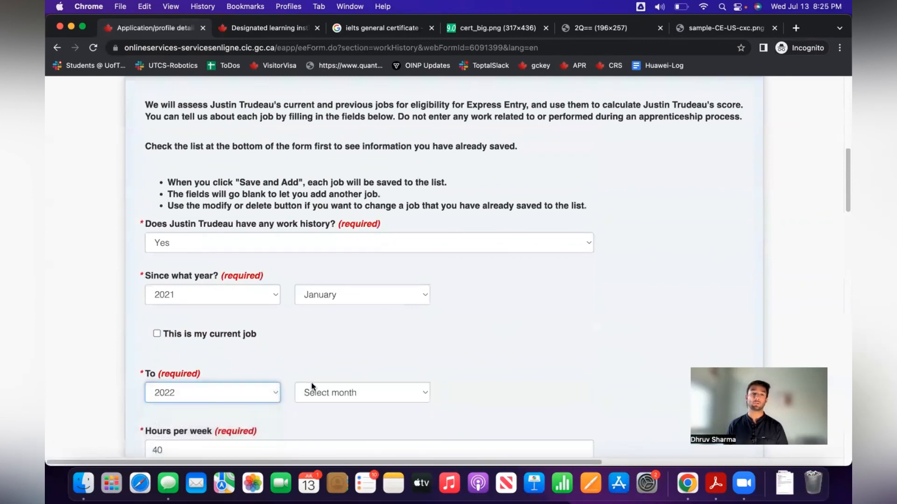
left_click(316, 389)
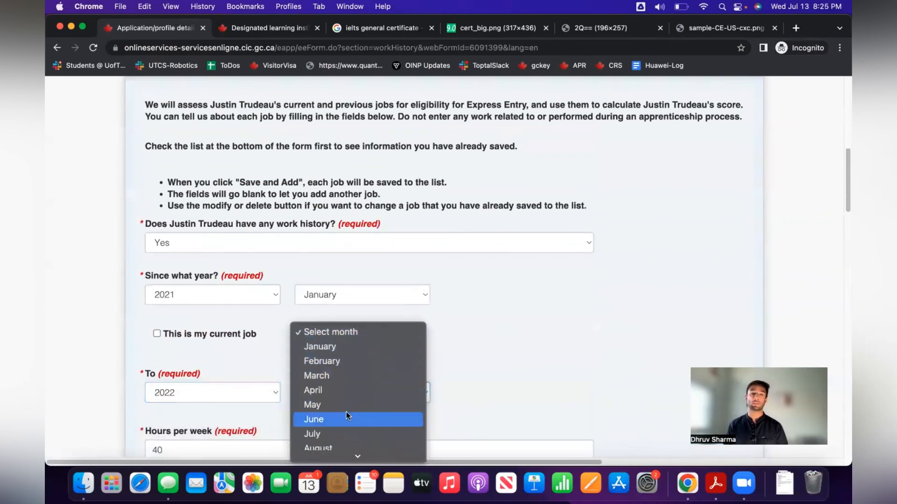
left_click(348, 417)
scroll(487, 358, "down", 1)
scroll(486, 358, "down", 15)
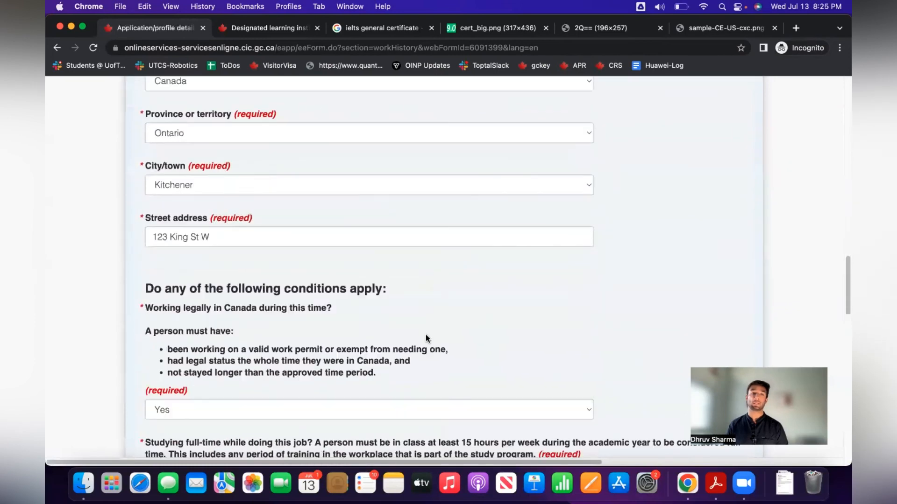
left_click(185, 375)
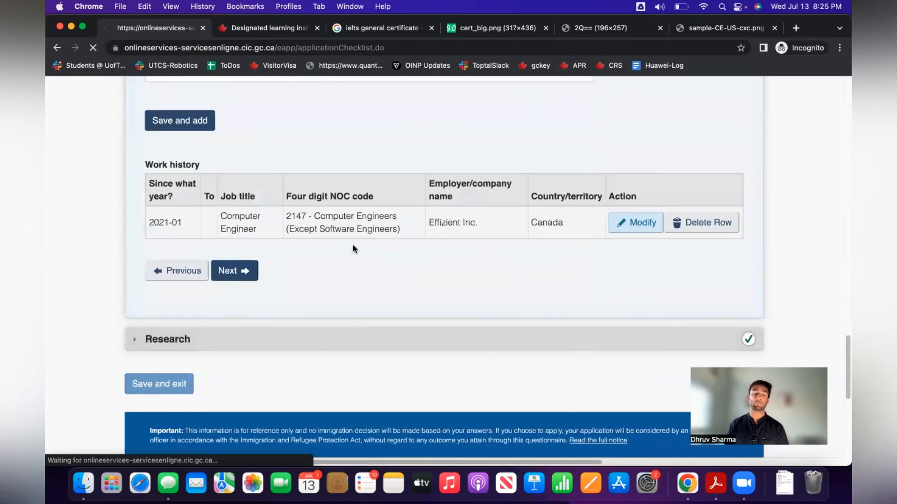
Continue from the updated forms list to the Declaration and Electronic Signature page's Given name field.
scroll(302, 270, "down", 8)
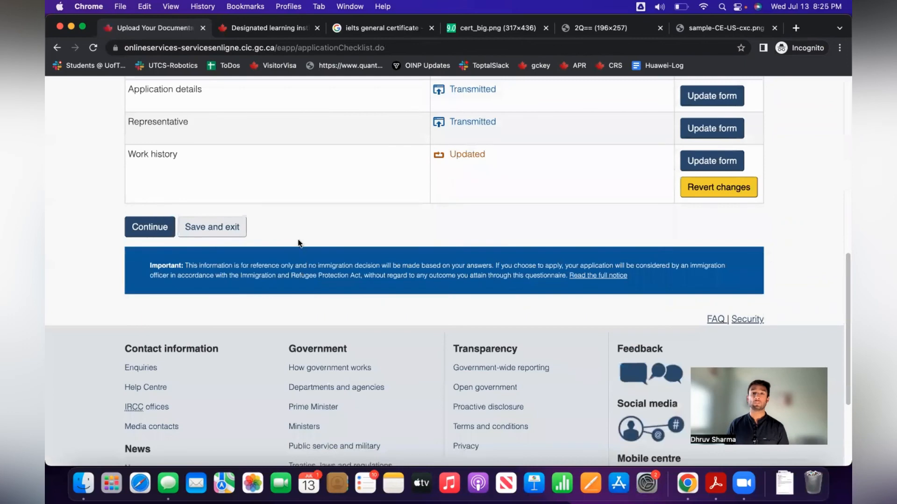
left_click(145, 229)
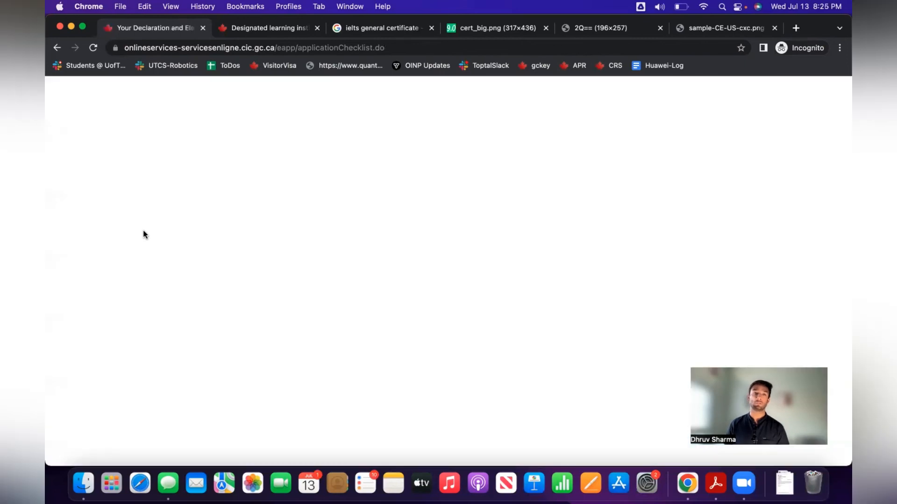
scroll(324, 279, "down", 5)
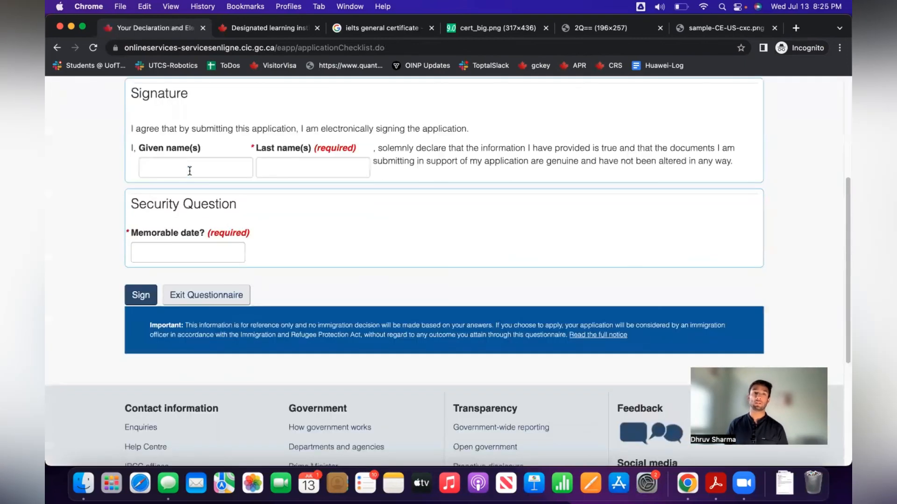
left_click(190, 170)
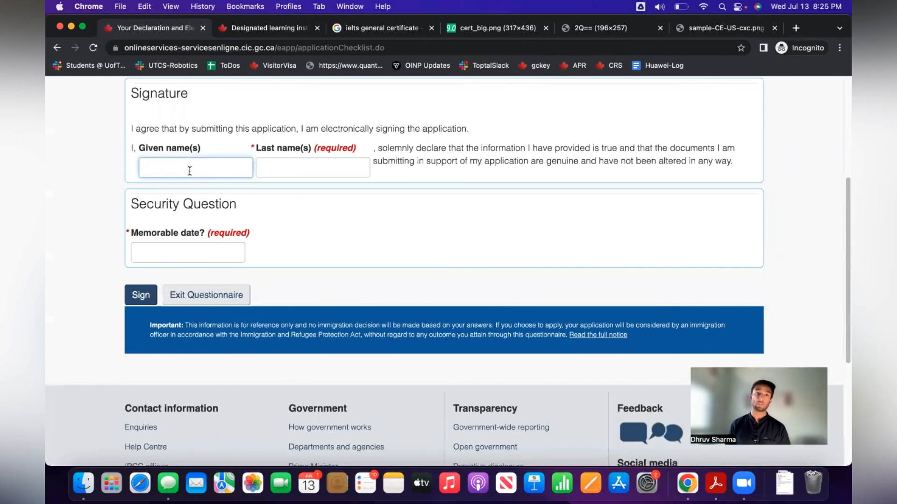
scroll(187, 170, "up", 1)
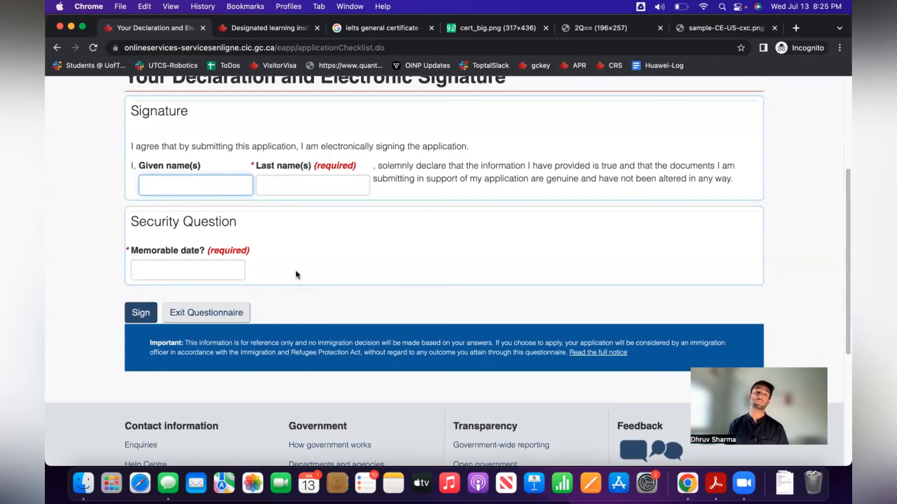
scroll(299, 270, "up", 5)
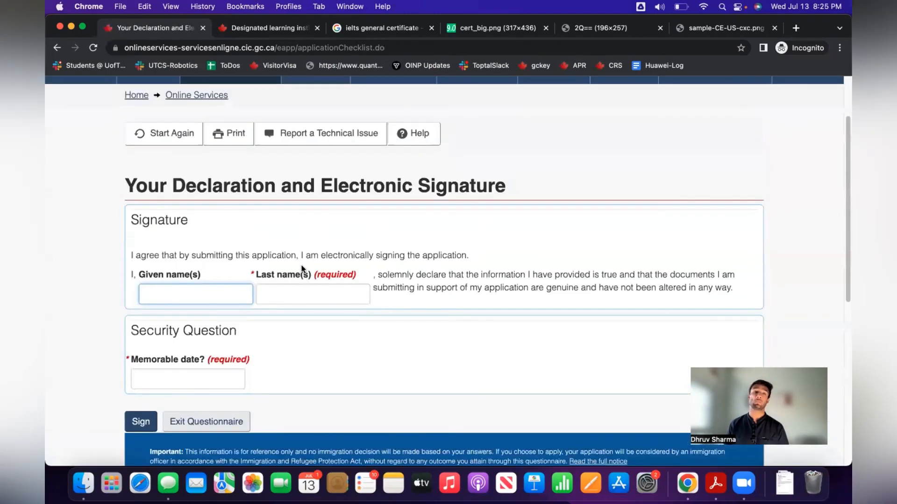